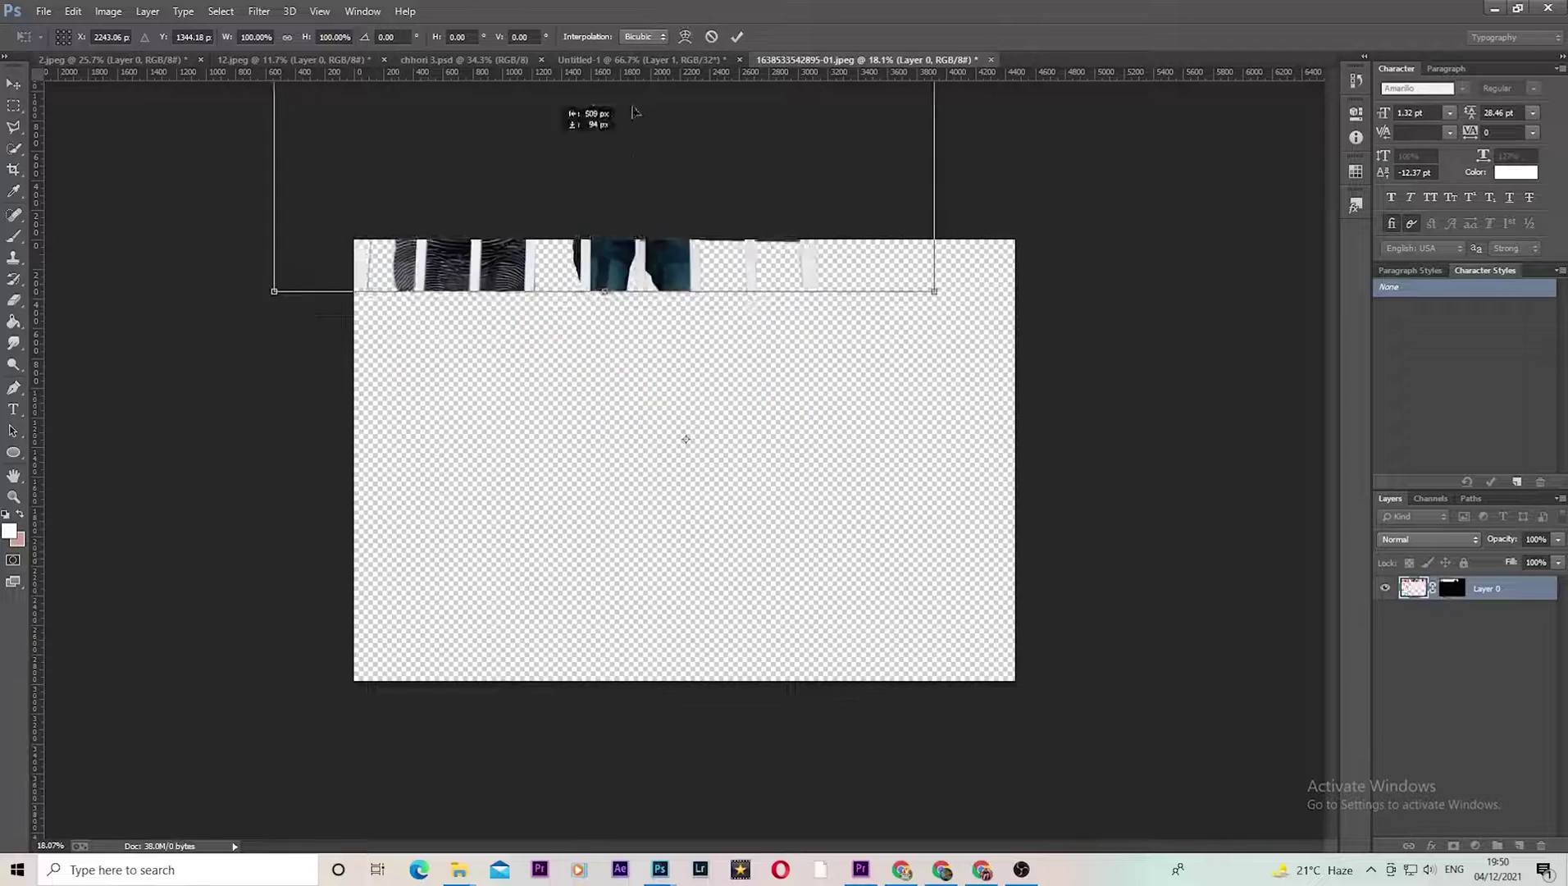
Step: Place the couple cutout in a first vertical document, then close it without saving
key("Return")
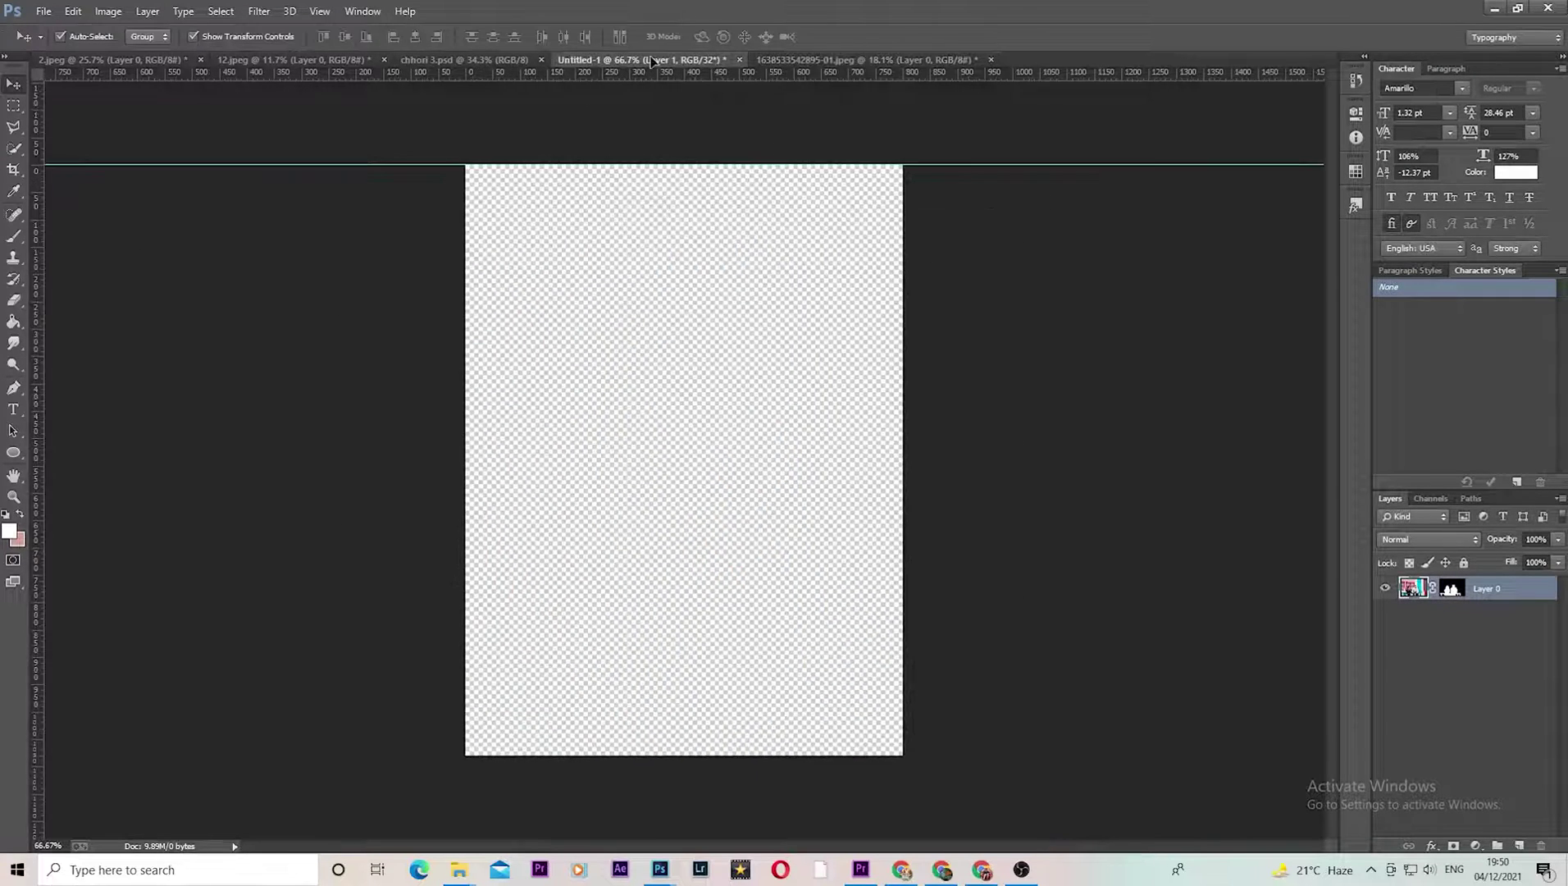
left_click_drag(541, 341, 401, 232)
key("ctrl+t")
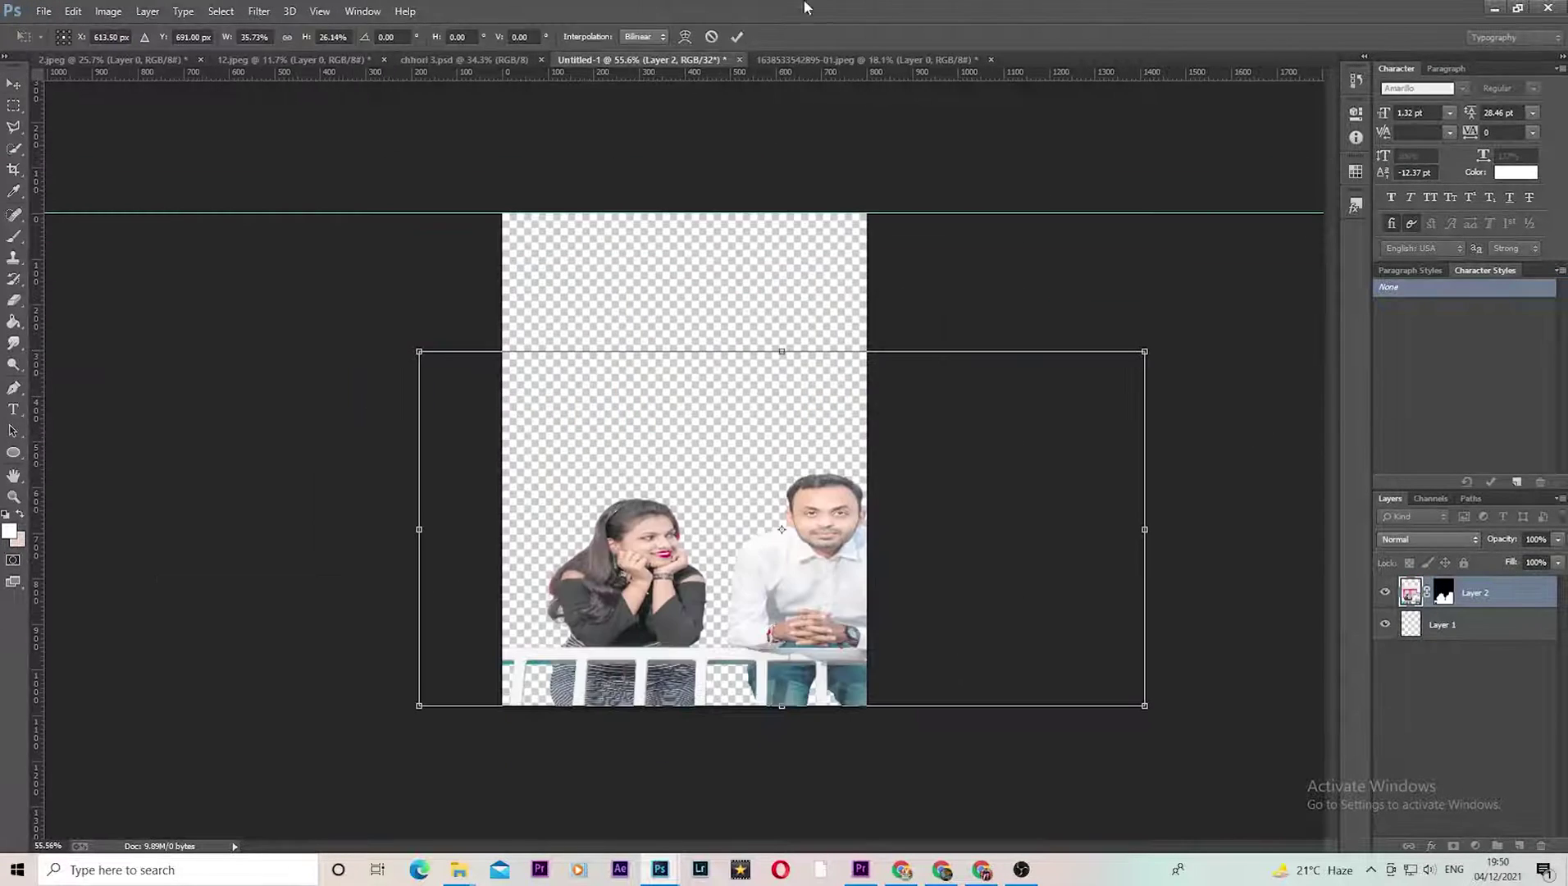
left_click(712, 36)
key("ctrl+w")
Step: Create a new 800×1080 px transparent document
left_click(798, 322)
key("ctrl+n")
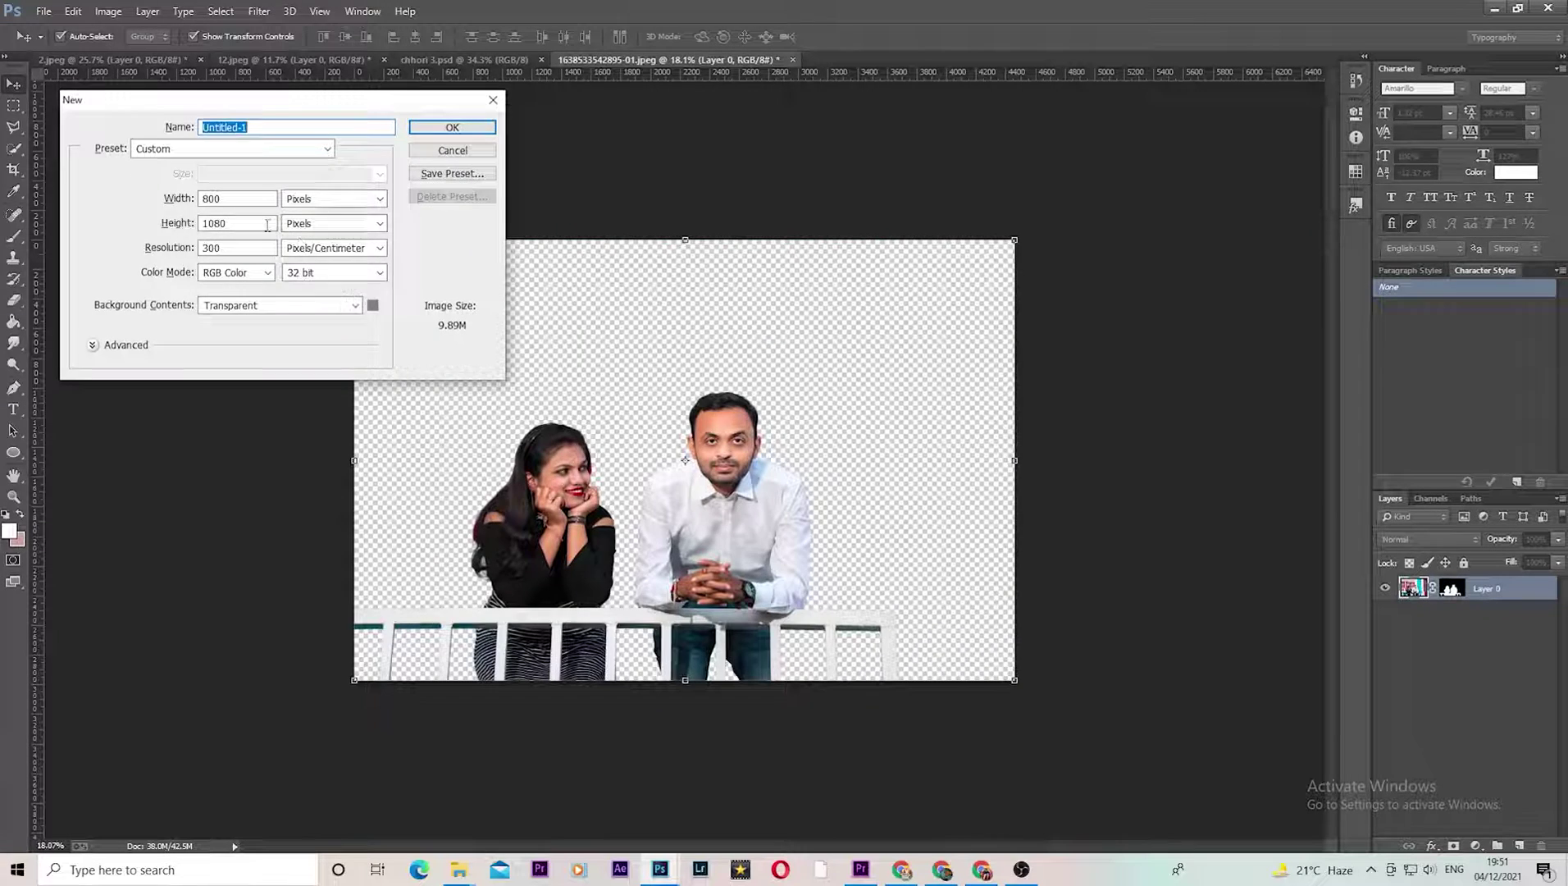
left_click(452, 127)
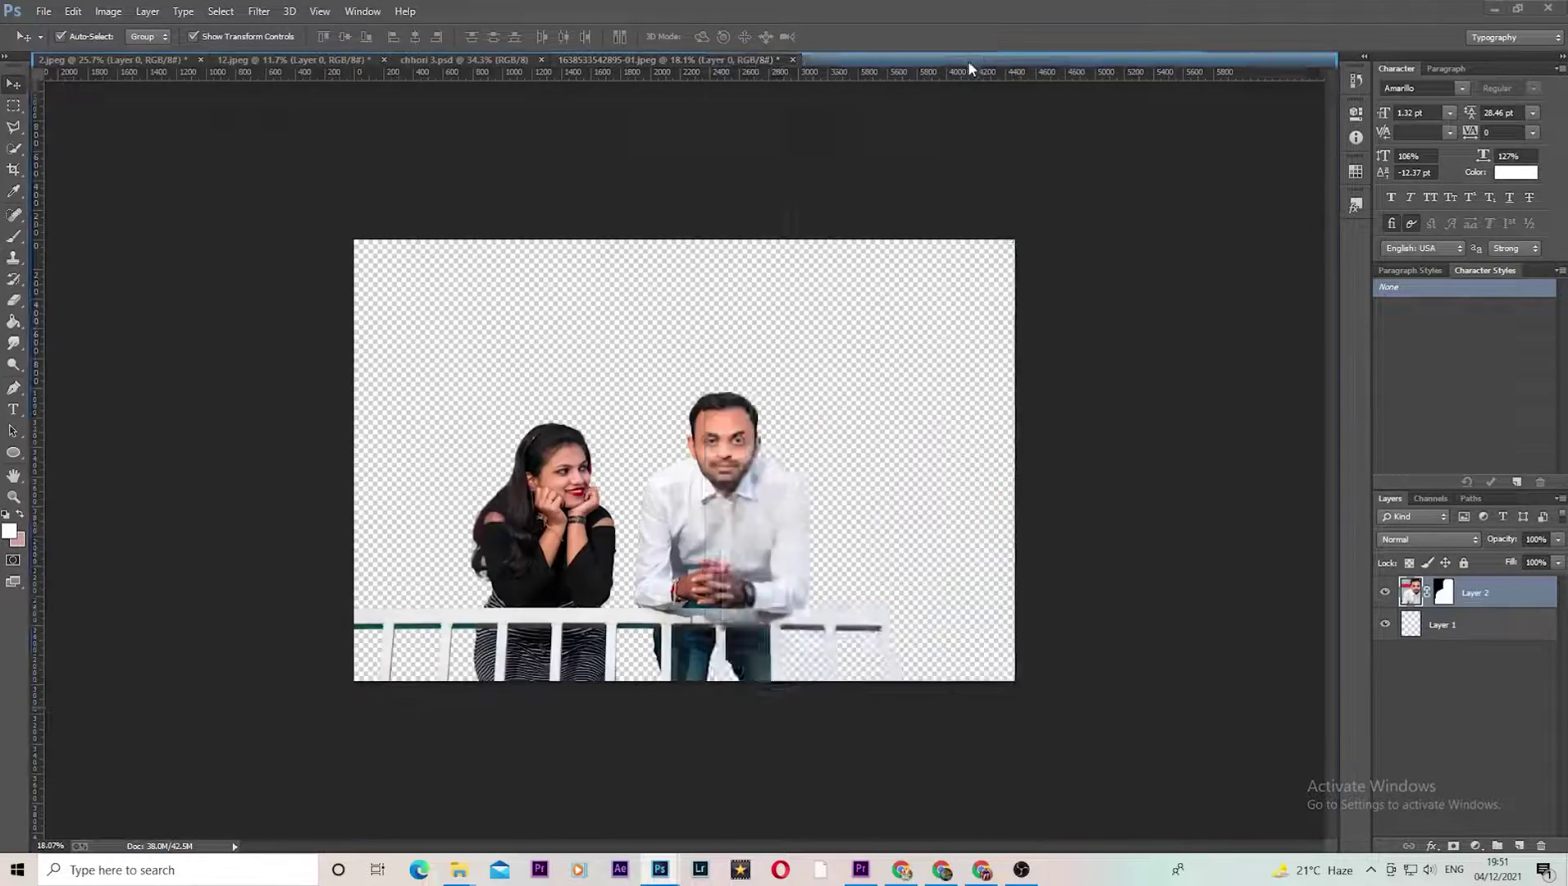
Step: Drag the couple-at-the-railing cutout into the new document and start scaling it
left_click_drag(685, 459, 730, 324)
key("ctrl+t")
scroll(663, 488, "up", 1)
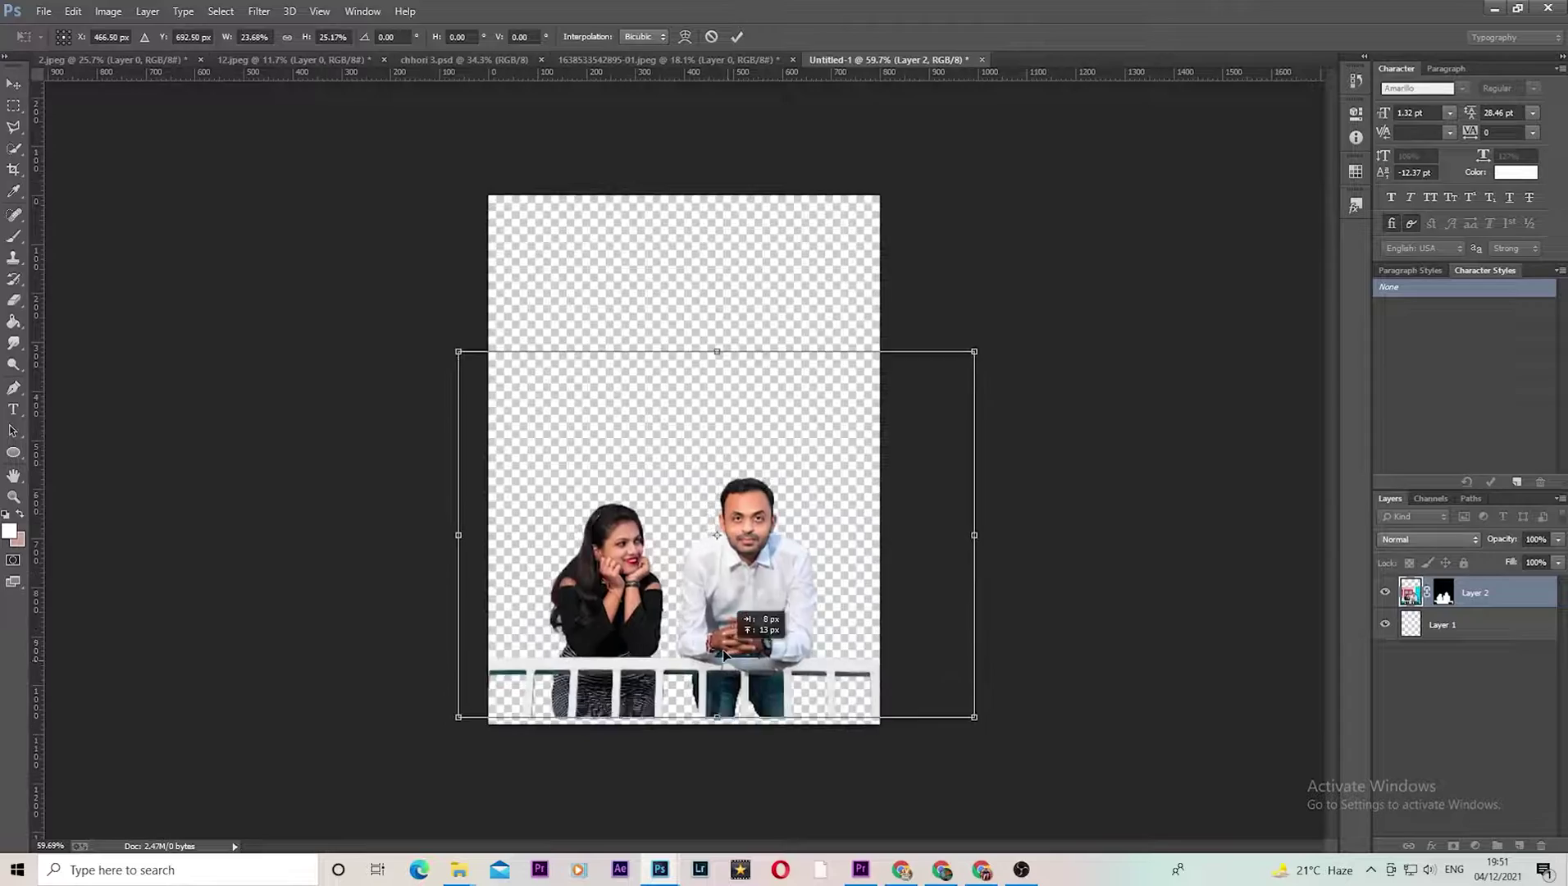
scroll(663, 488, "up", 2)
scroll(681, 353, "up", 3)
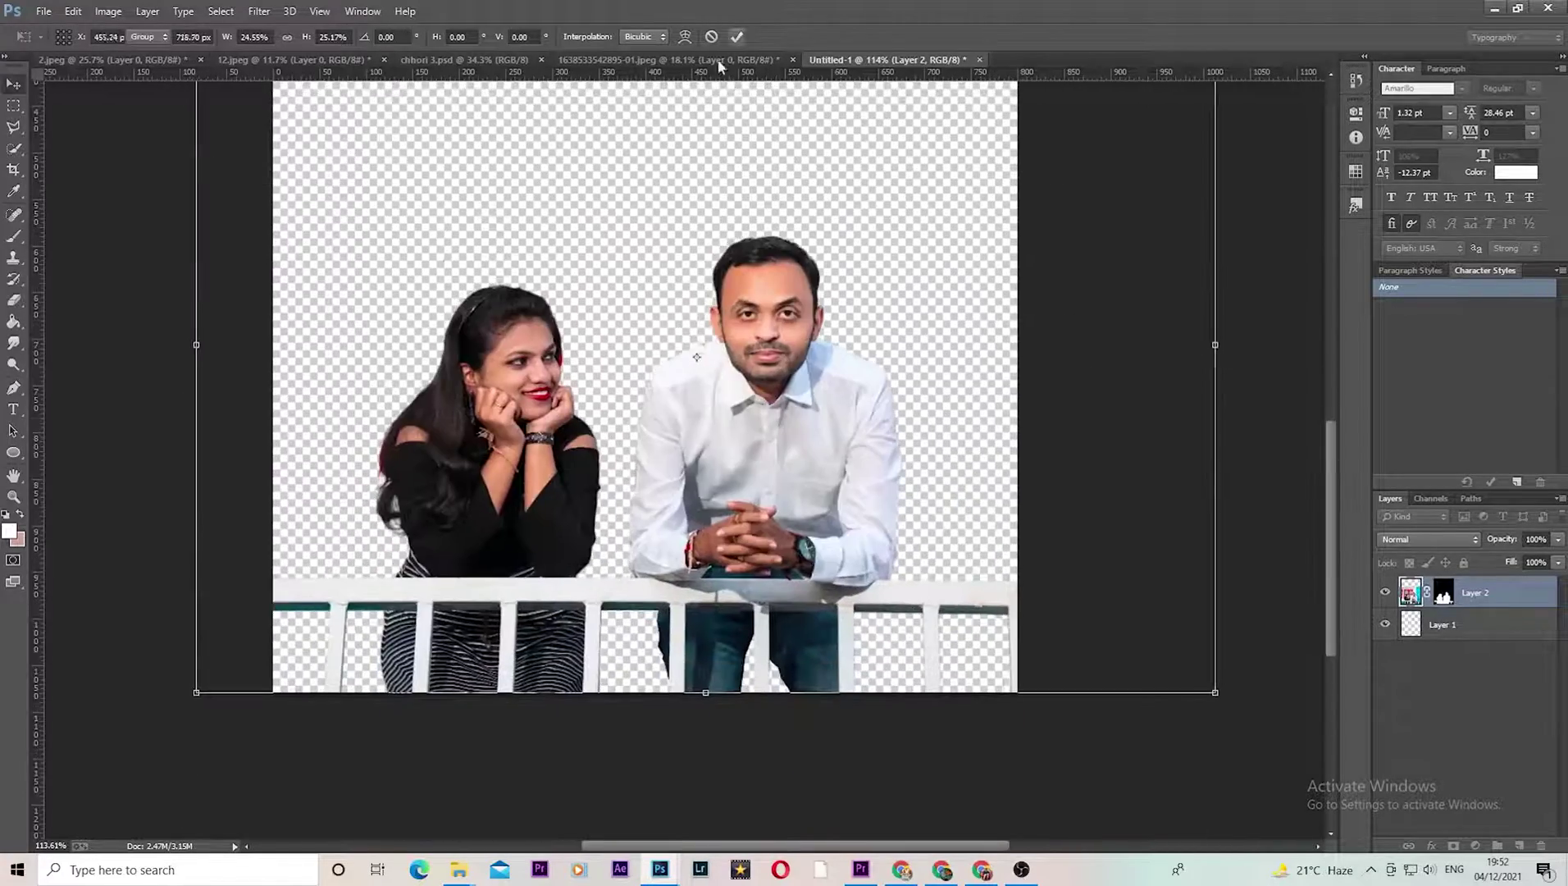
scroll(682, 353, "down", 3)
Step: Confirm the cutout's size and open the dramatic sunset sky image
key("Return")
left_click(44, 11)
left_click(62, 47)
scroll(855, 443, "down", 2)
scroll(854, 442, "down", 2)
scroll(854, 443, "down", 2)
scroll(855, 443, "down", 2)
scroll(855, 443, "up", 5)
scroll(854, 443, "down", 5)
scroll(855, 442, "down", 1)
left_click(721, 334)
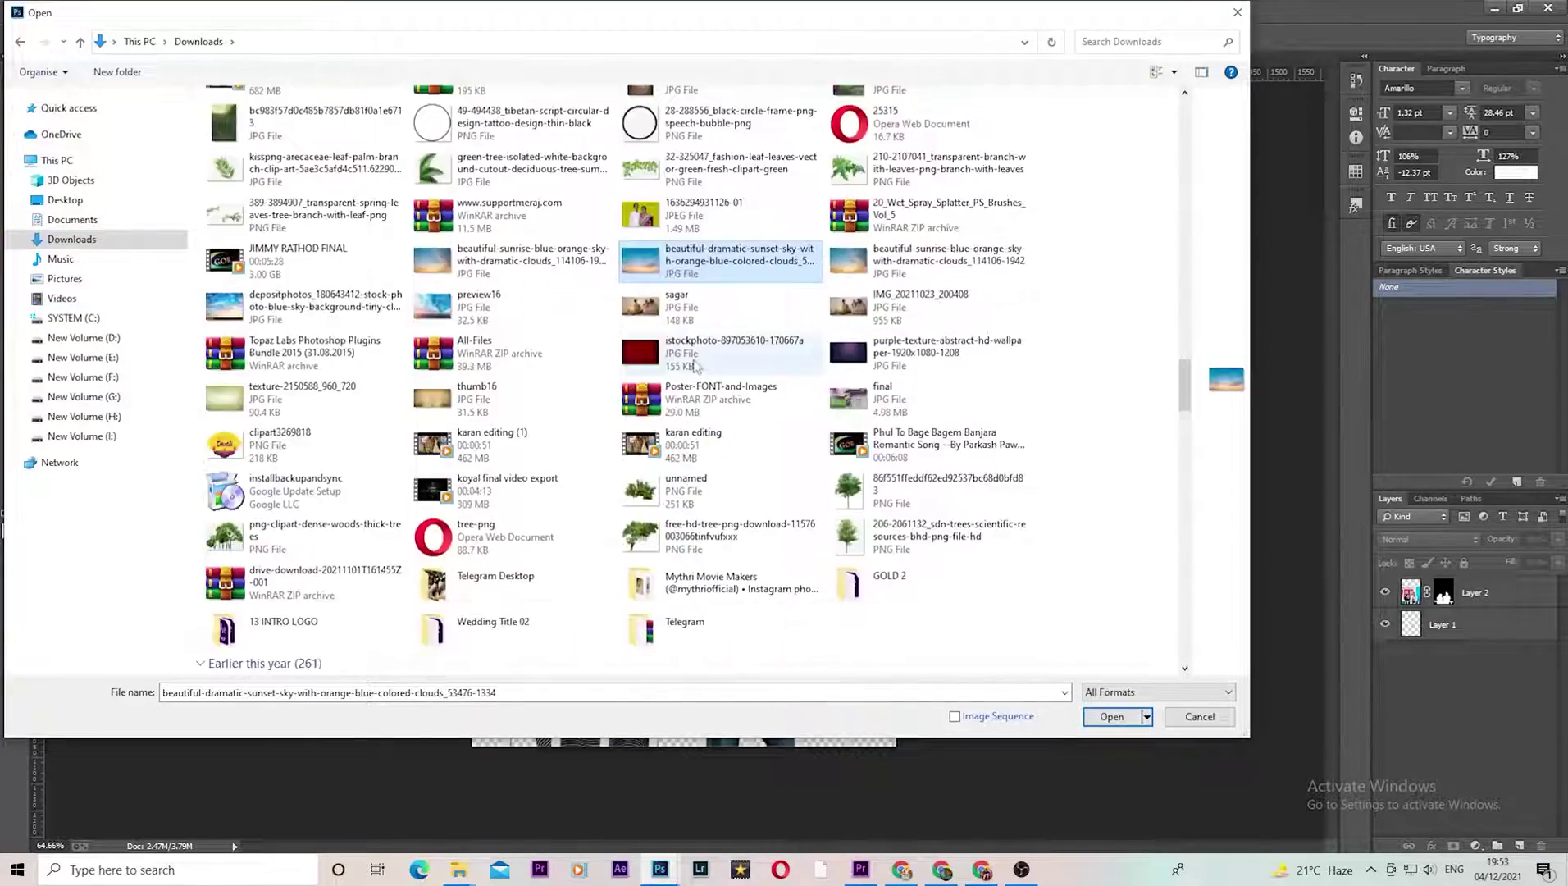
key("Return")
Step: Unlock the sky image's layer, then open the painted misty mountain image instead
left_click(1538, 590)
key("ctrl+t")
left_click(43, 11)
left_click(37, 42)
scroll(853, 472, "down", 10)
scroll(853, 471, "down", 2)
double_click(853, 471)
Step: Drag the mountain painting into the poster, stretch it to fill the canvas, then hide it
left_click_drag(287, 270, 706, 452)
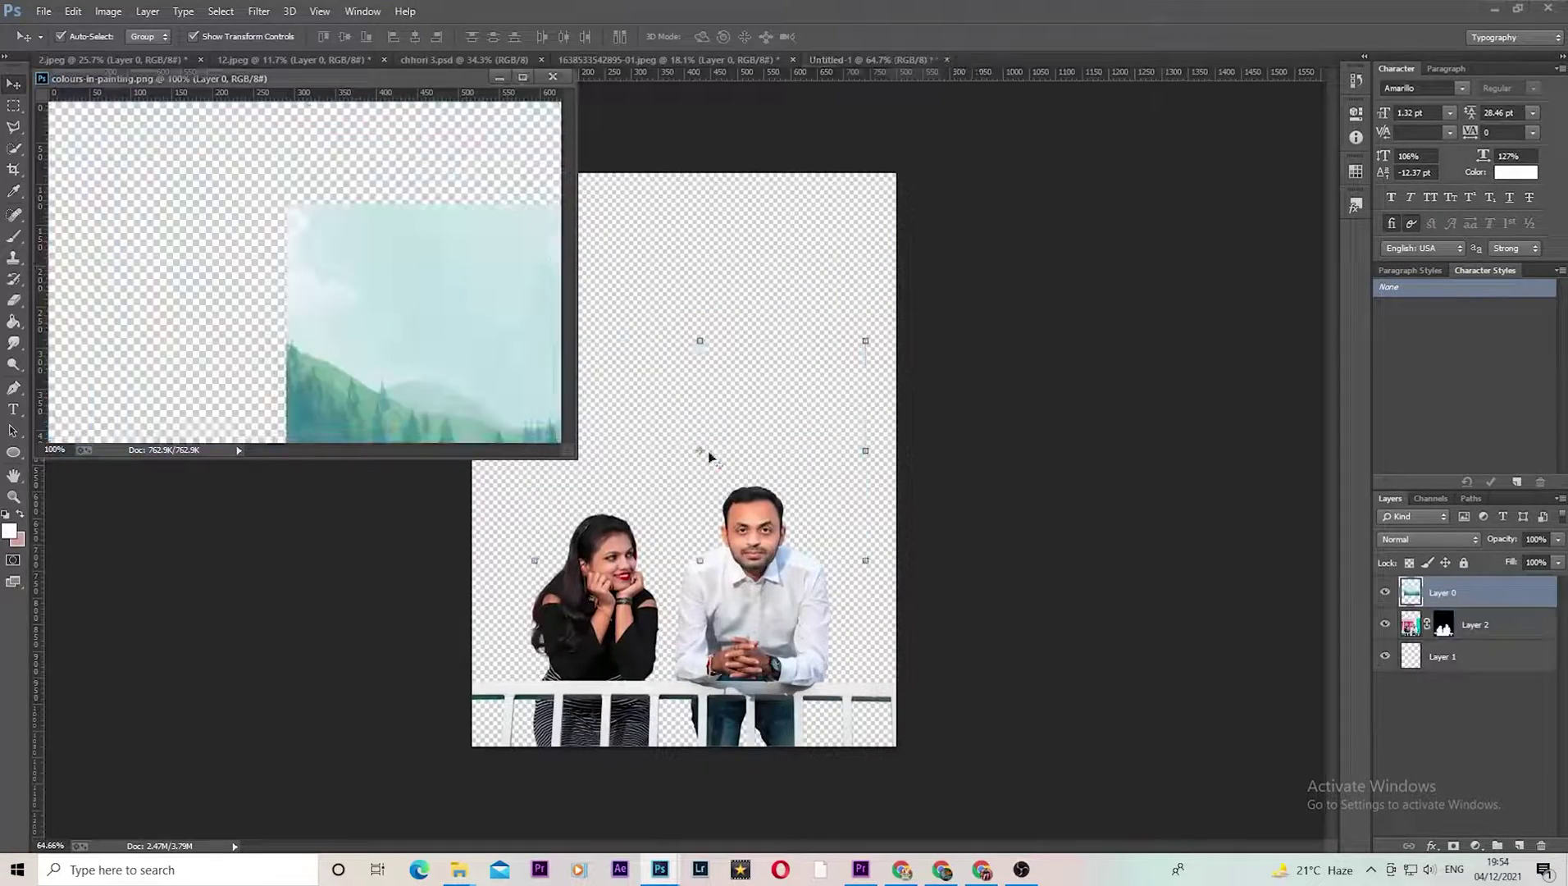
key("ctrl+t")
left_click_drag(704, 560, 625, 742)
key("Return")
left_click(1385, 624)
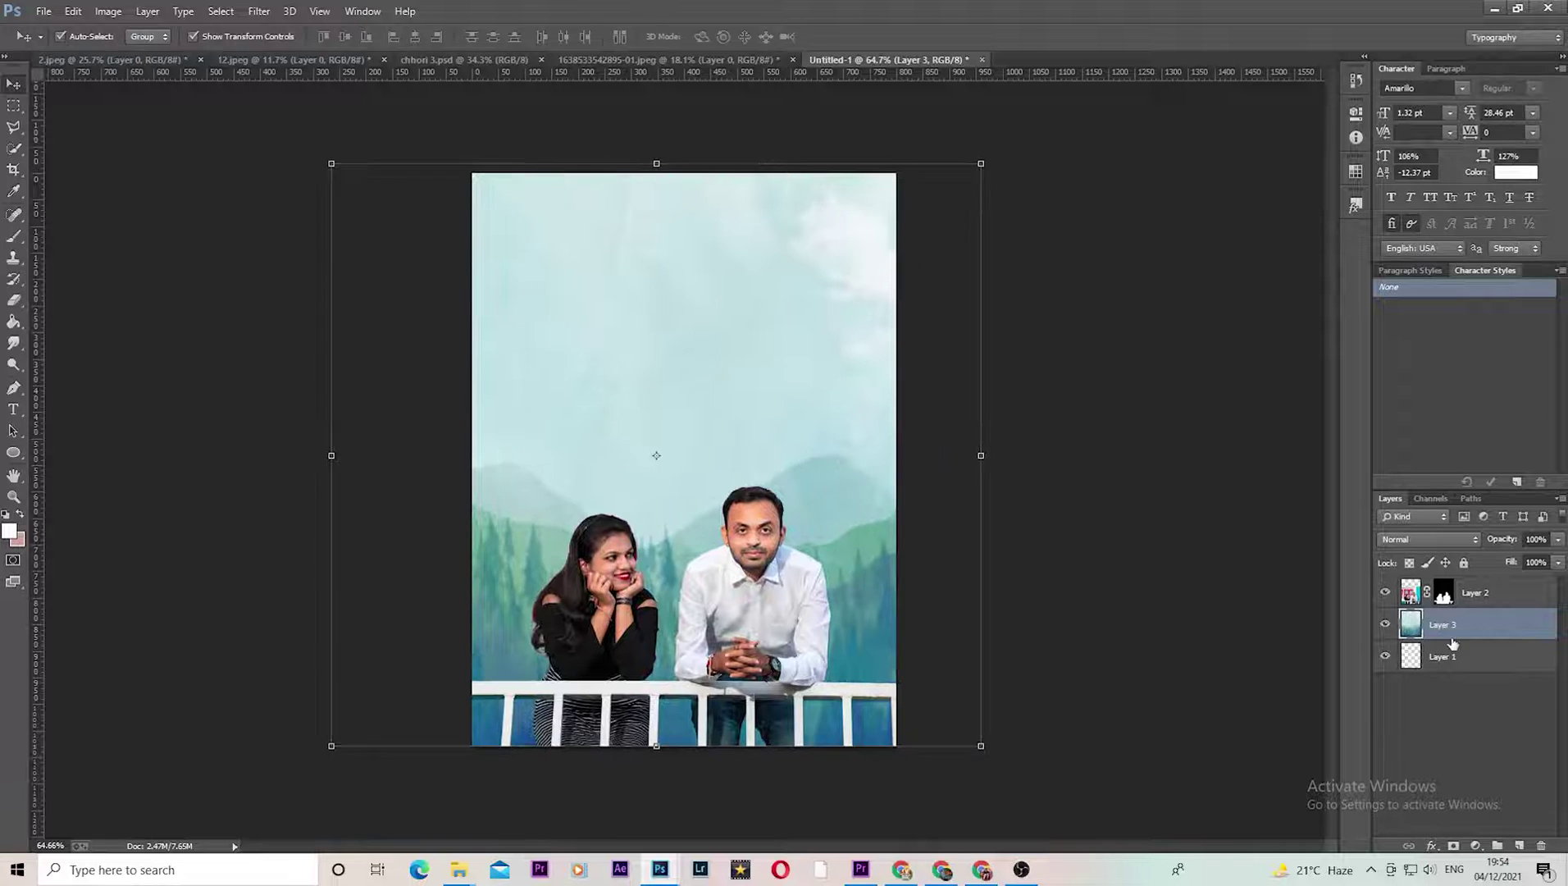
left_click(1477, 845)
Step: Add a solid colour fill background and open couple photo 12 from the edits folder
left_click(663, 521)
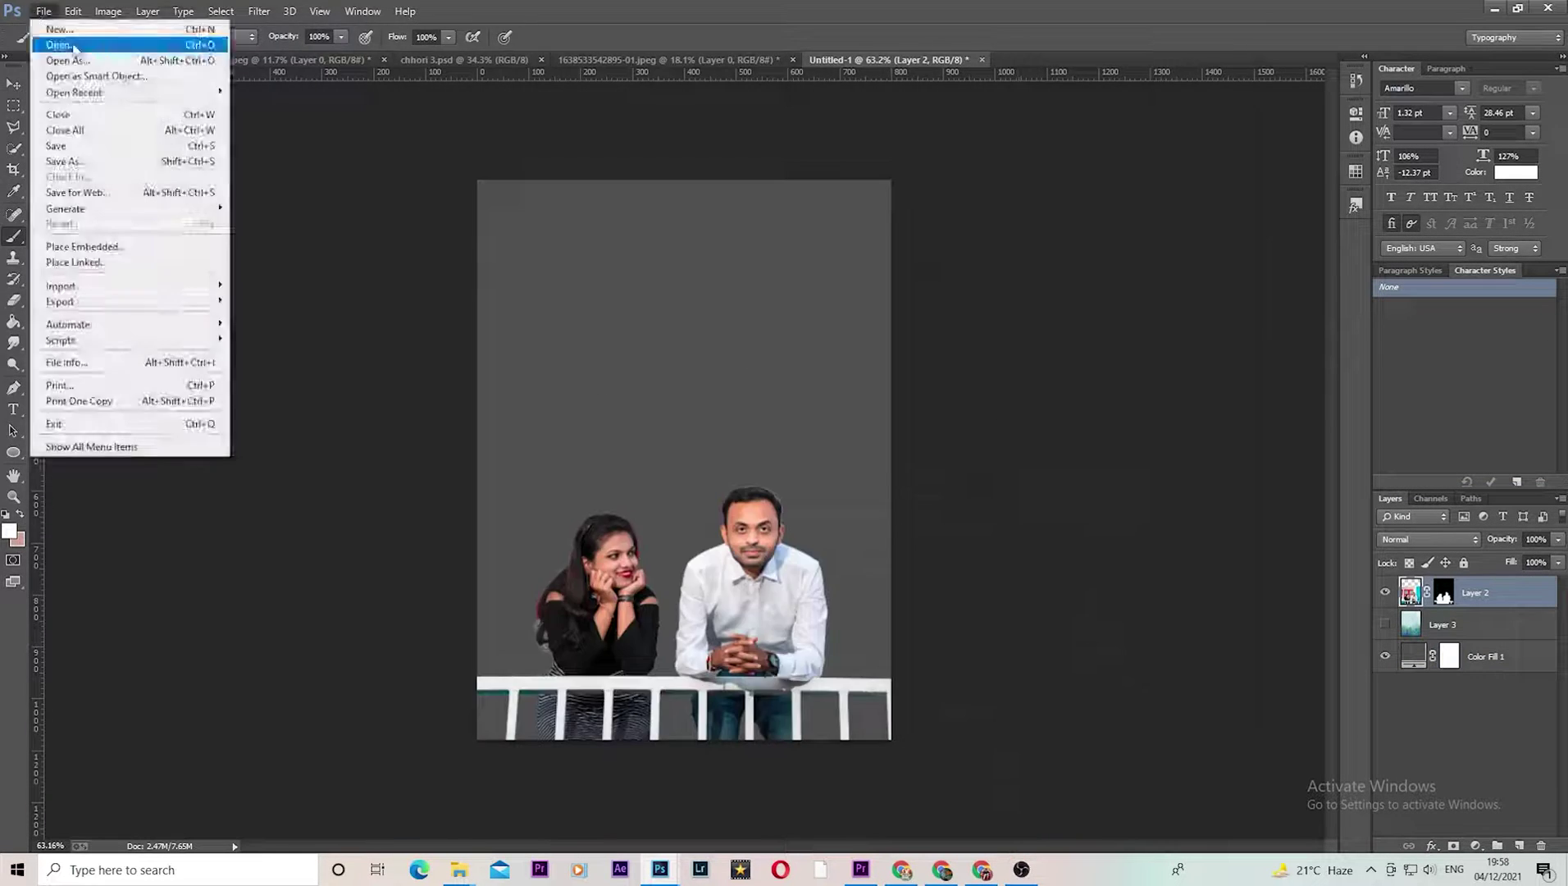
left_click(37, 42)
double_click(513, 140)
double_click(604, 310)
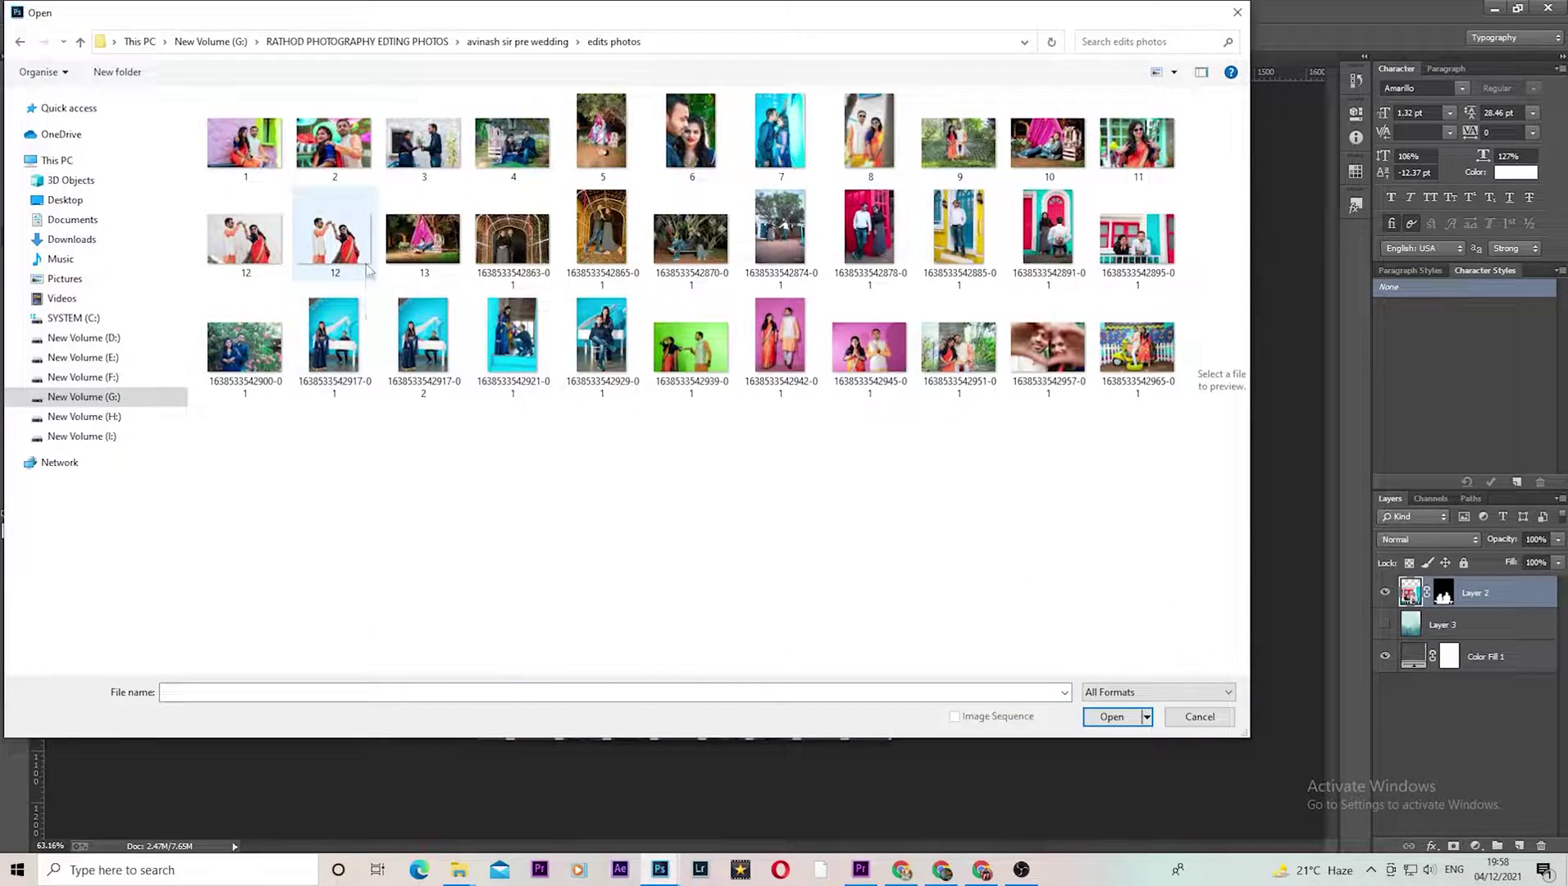
double_click(343, 255)
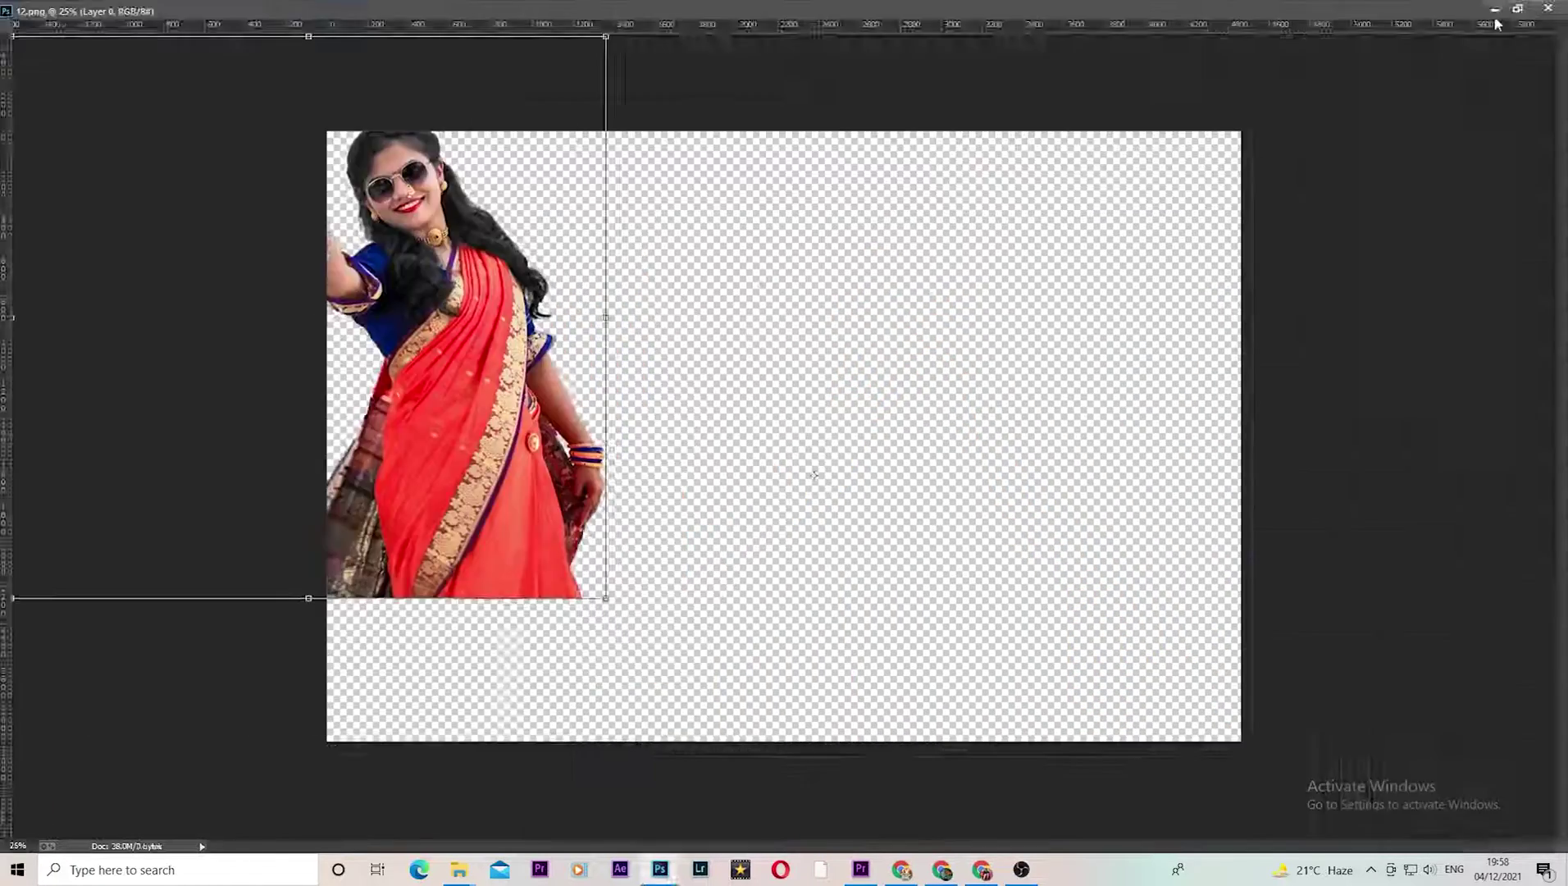
left_click(1494, 10)
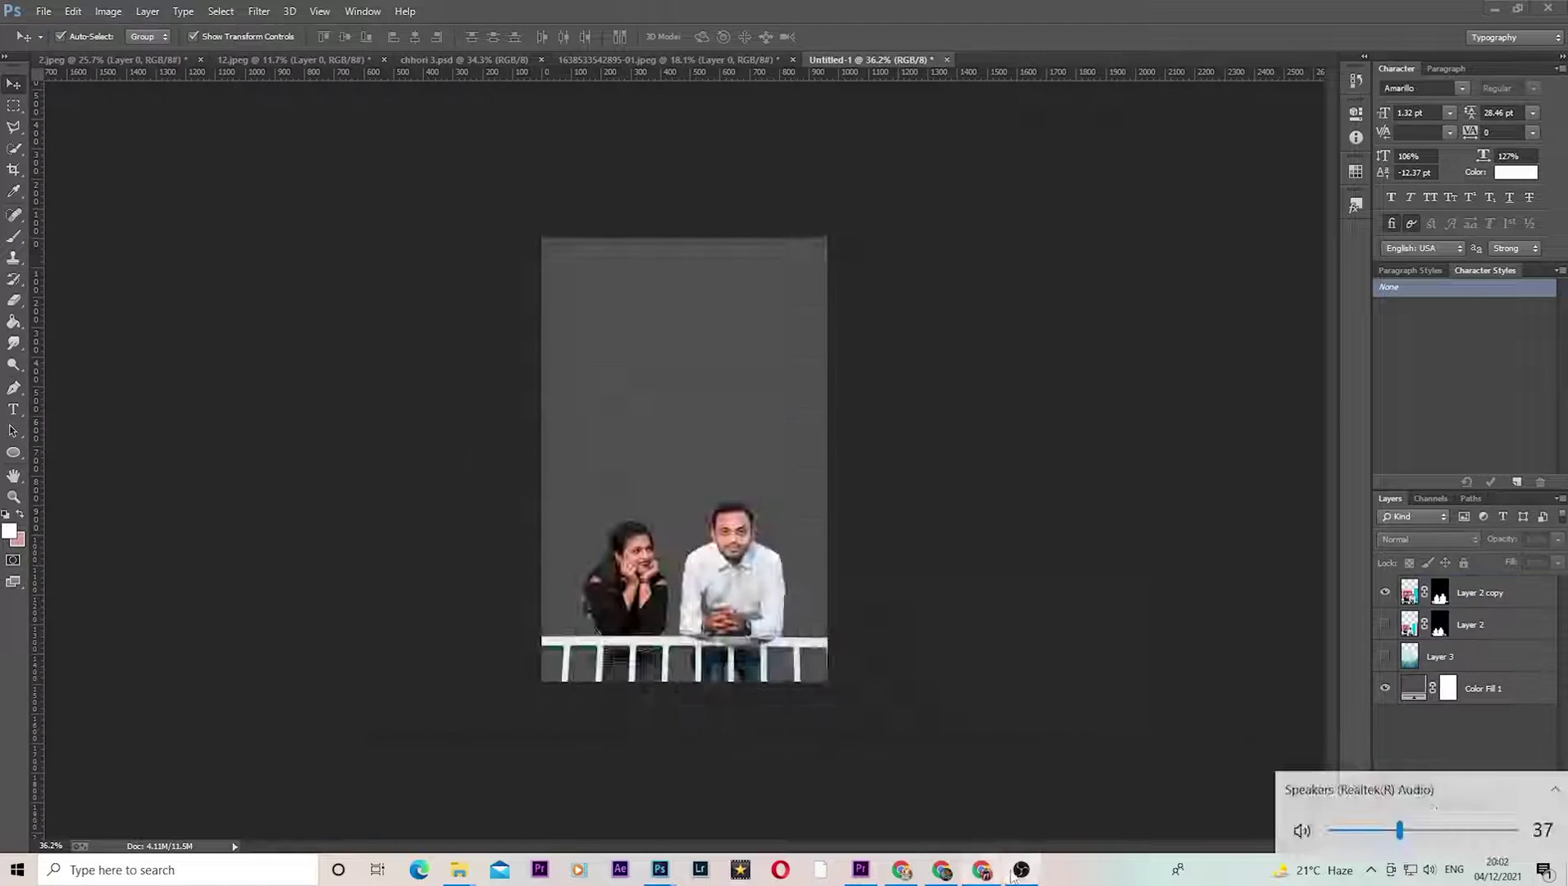
Step: Shrink the large couple portrait to fit the poster's upper half and target its layer
key("ctrl+o")
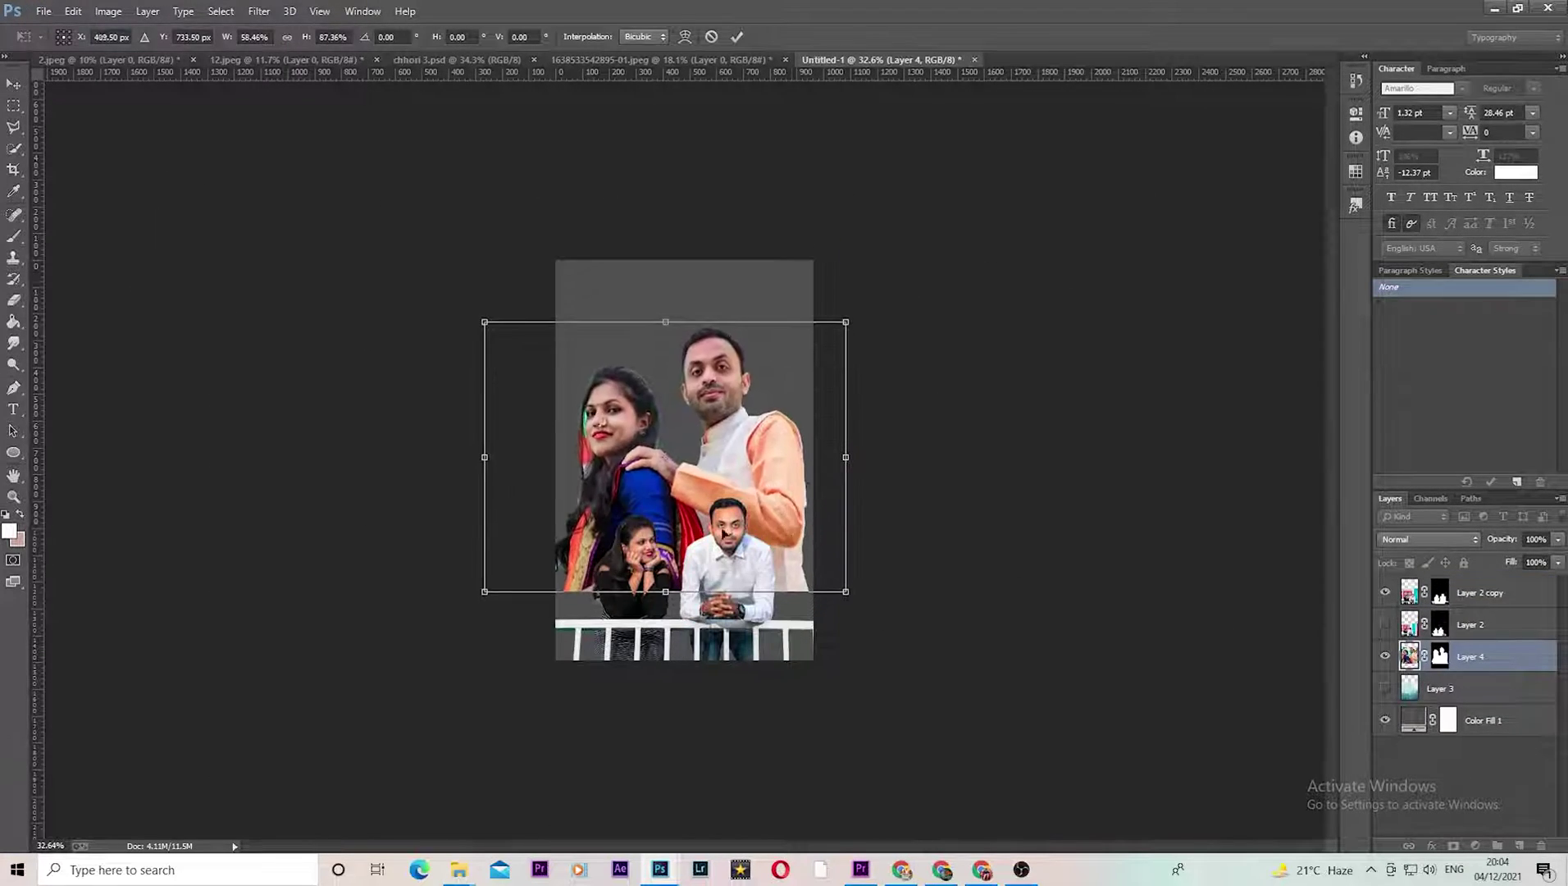
left_click_drag(722, 533, 729, 514)
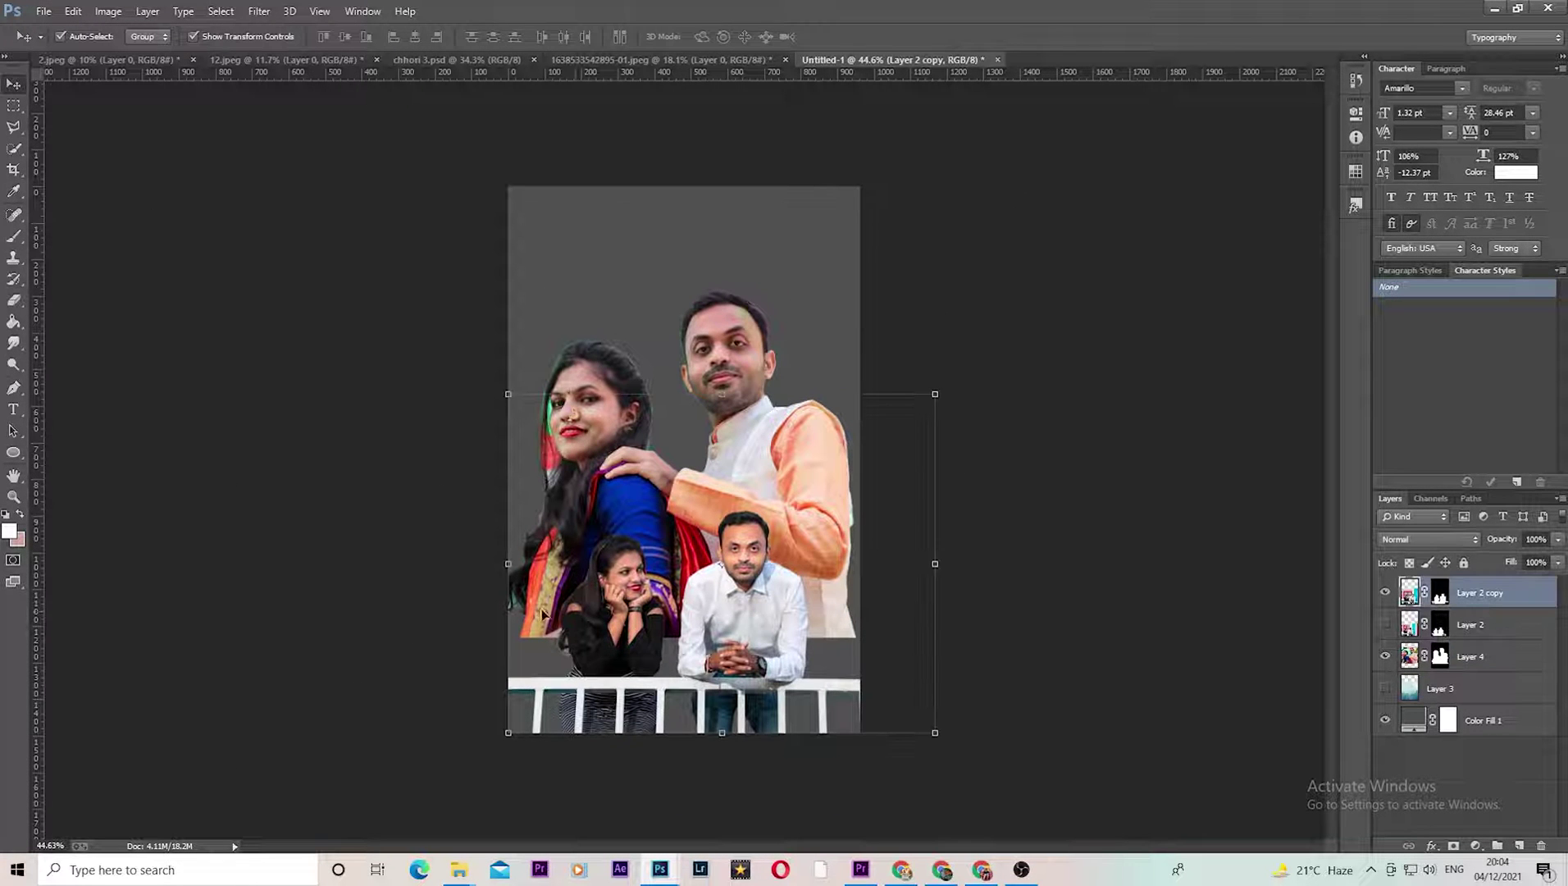
key("b")
key("alt+bracketleft")
Step: Fade the large portrait's edges into the background with a soft black brush
left_click(81, 36)
key("Escape")
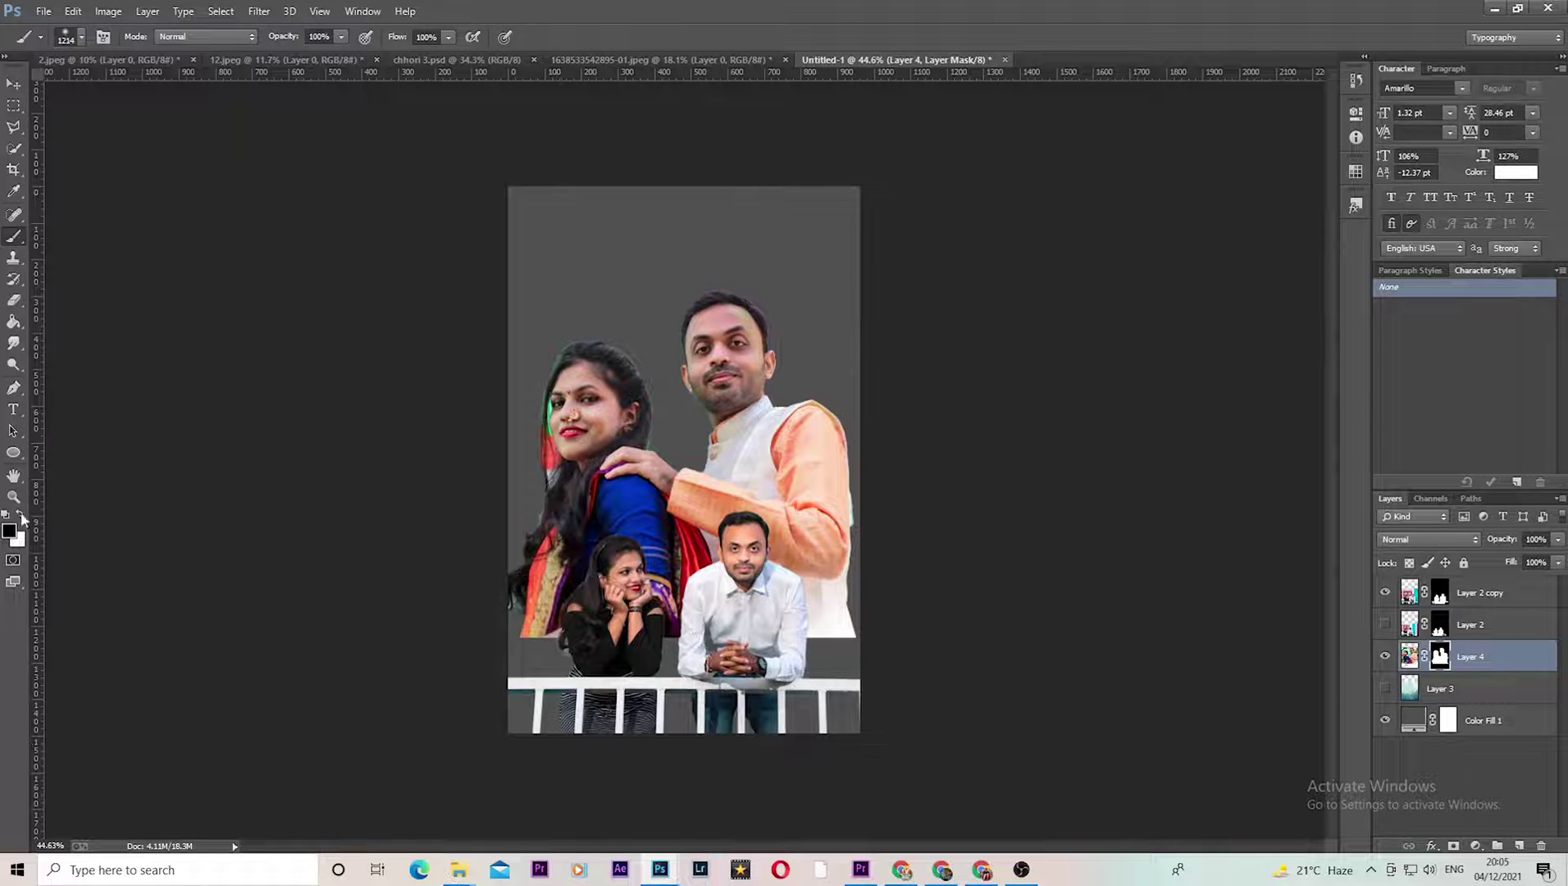
left_click_drag(656, 721, 811, 767)
scroll(639, 420, "up", 4)
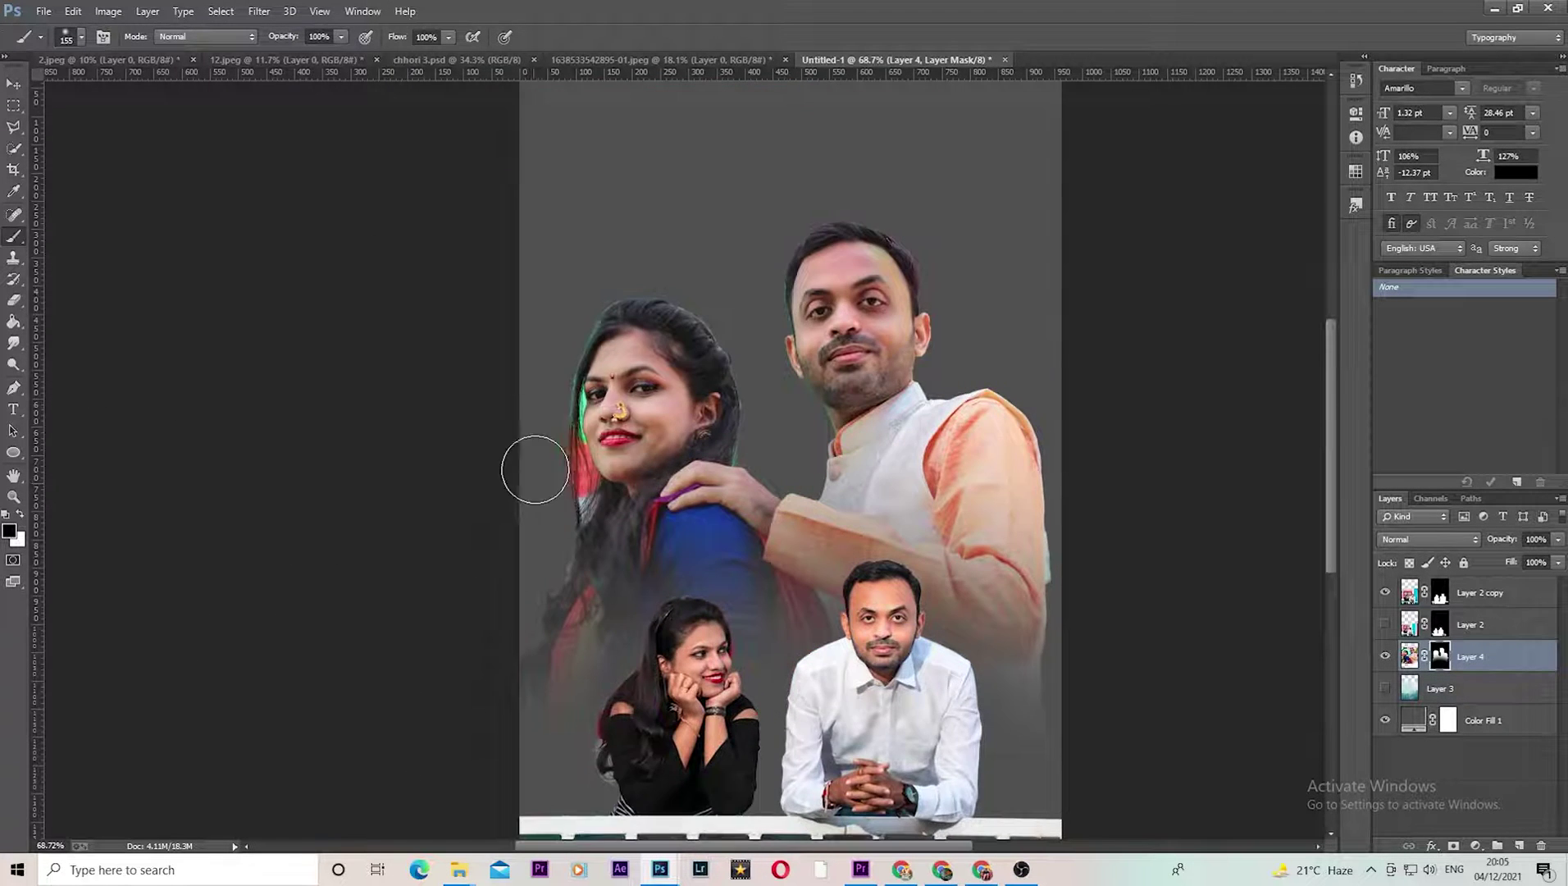
scroll(535, 469, "up", 2)
scroll(991, 455, "down", 5)
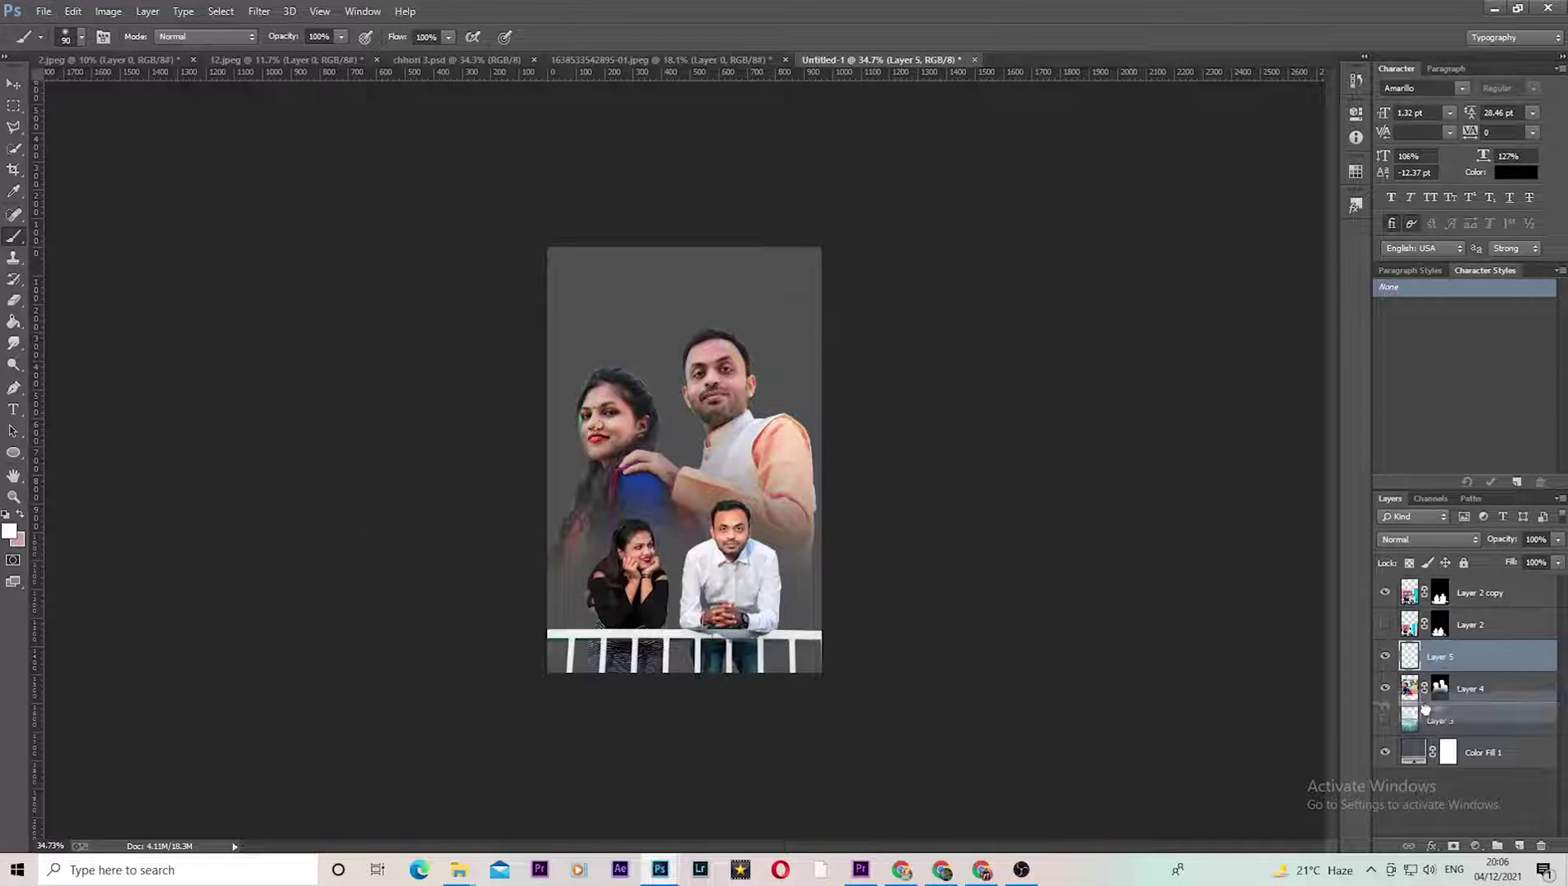
Step: Stamp white clouds over the portrait's top with a large cloud brush
left_click(81, 37)
key("Return")
left_click(676, 461)
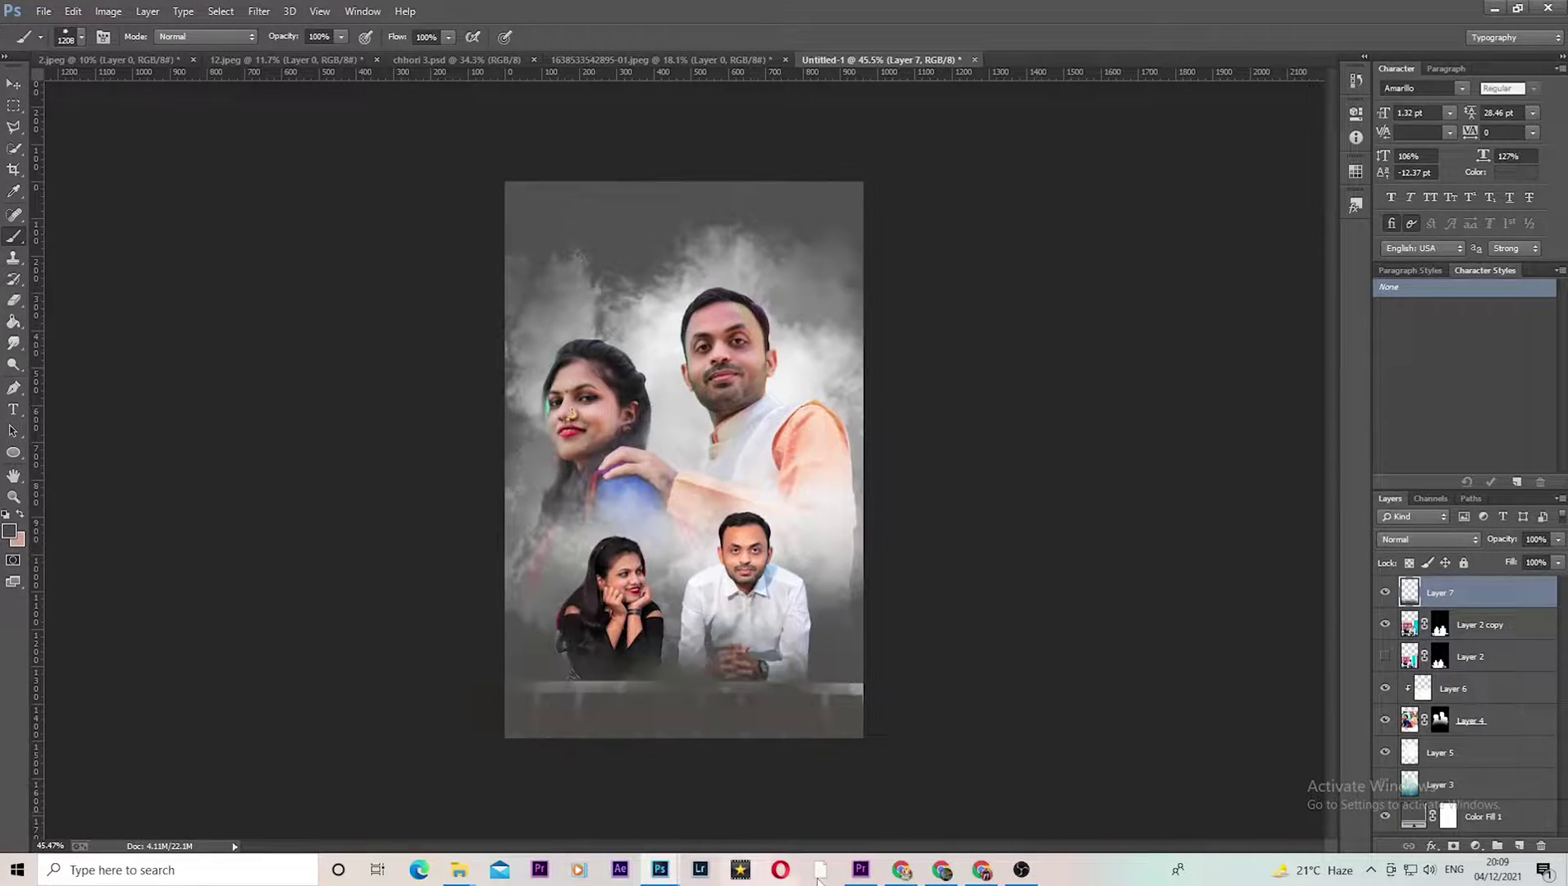
Step: Set a glow layer to Overlay and paint yellow-orange glow, including along the poster bottom
scroll(1303, 613, "up", 5)
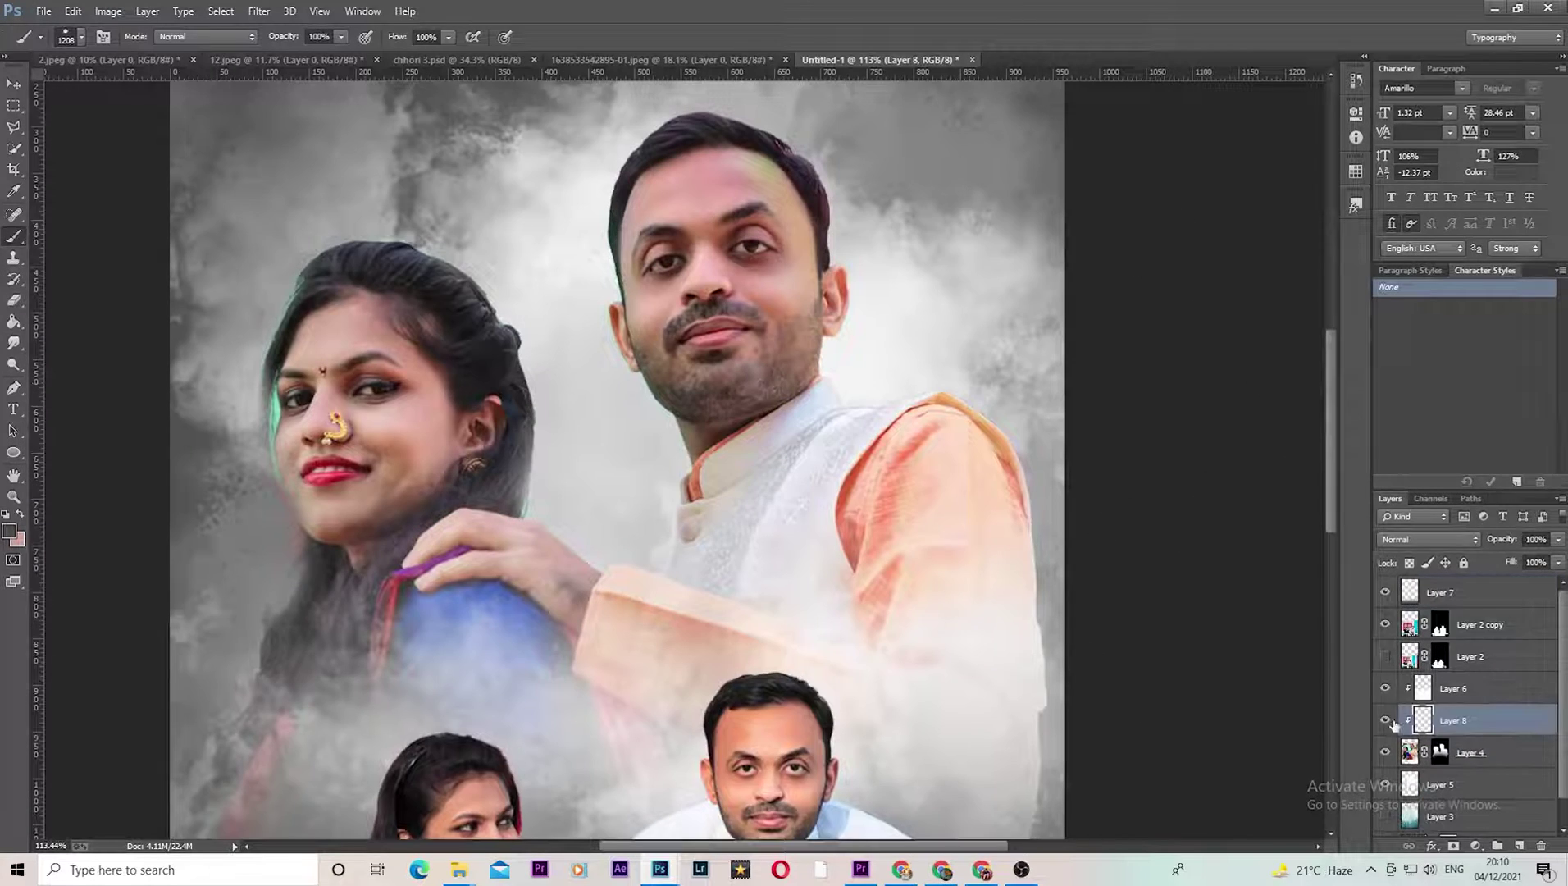
left_click(1429, 538)
left_click(10, 532)
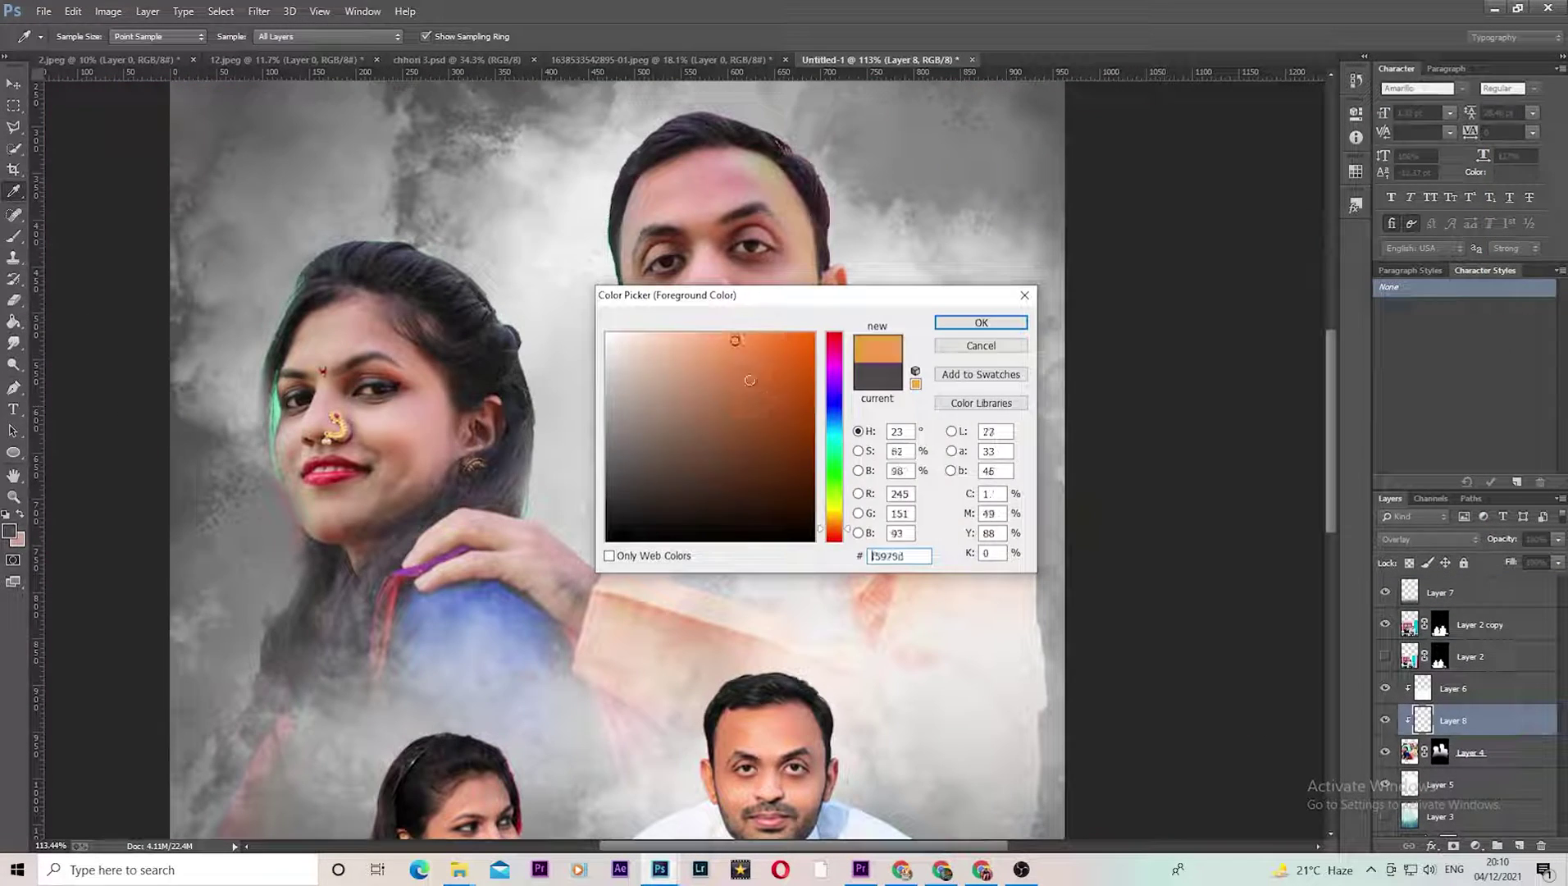
key("Return")
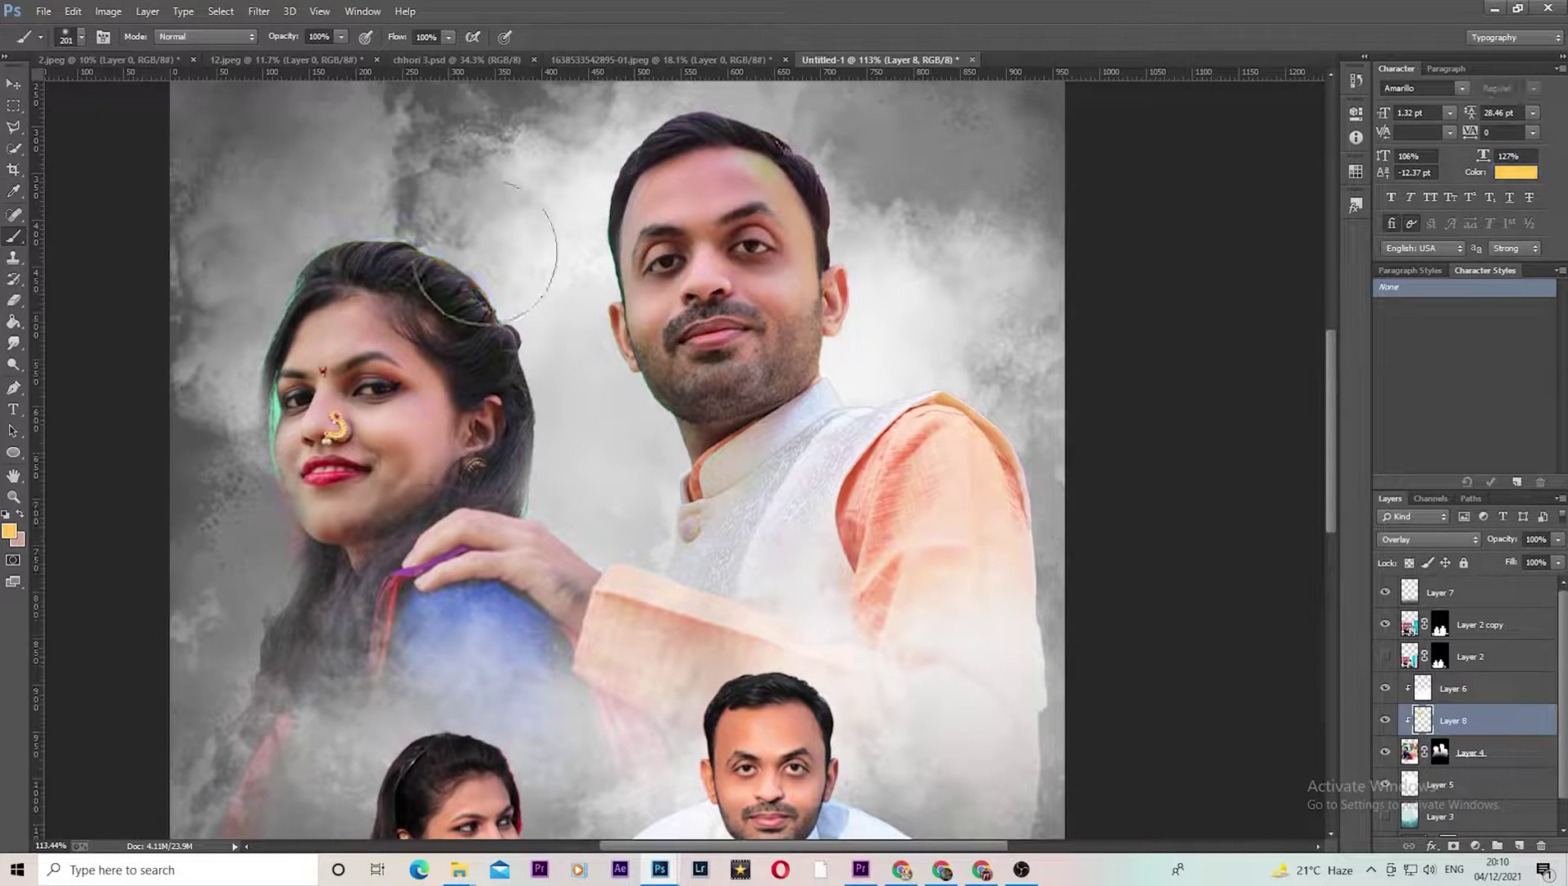
scroll(578, 455, "up", 2)
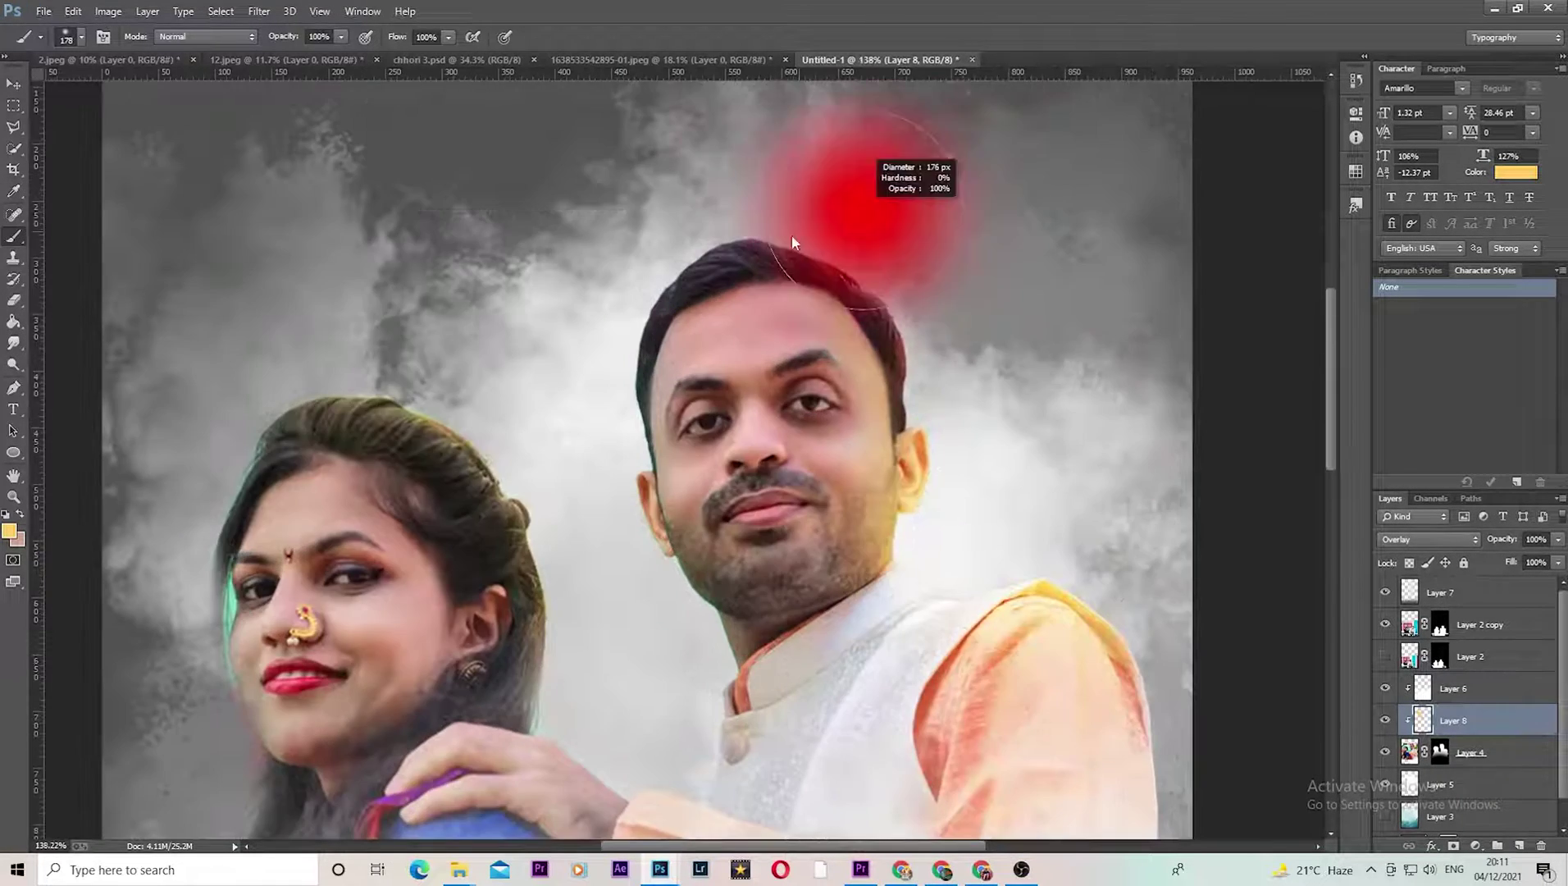
key("ctrl+0")
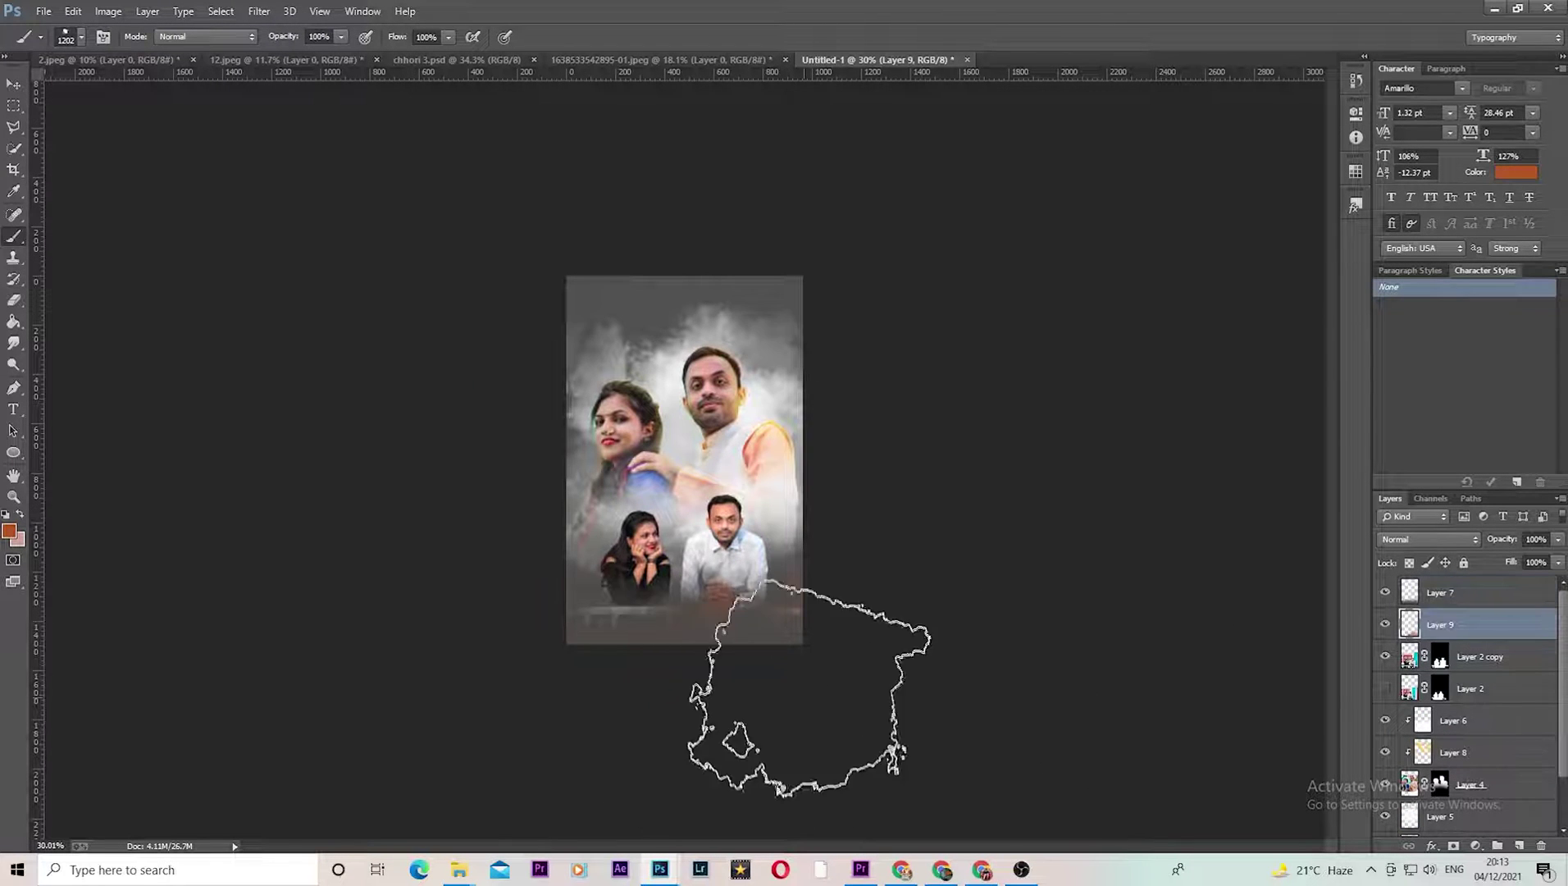
left_click(810, 687)
scroll(947, 578, "up", 1)
Step: Paint an orange glow beside the man's head with a smaller soft brush
key("ctrl+z")
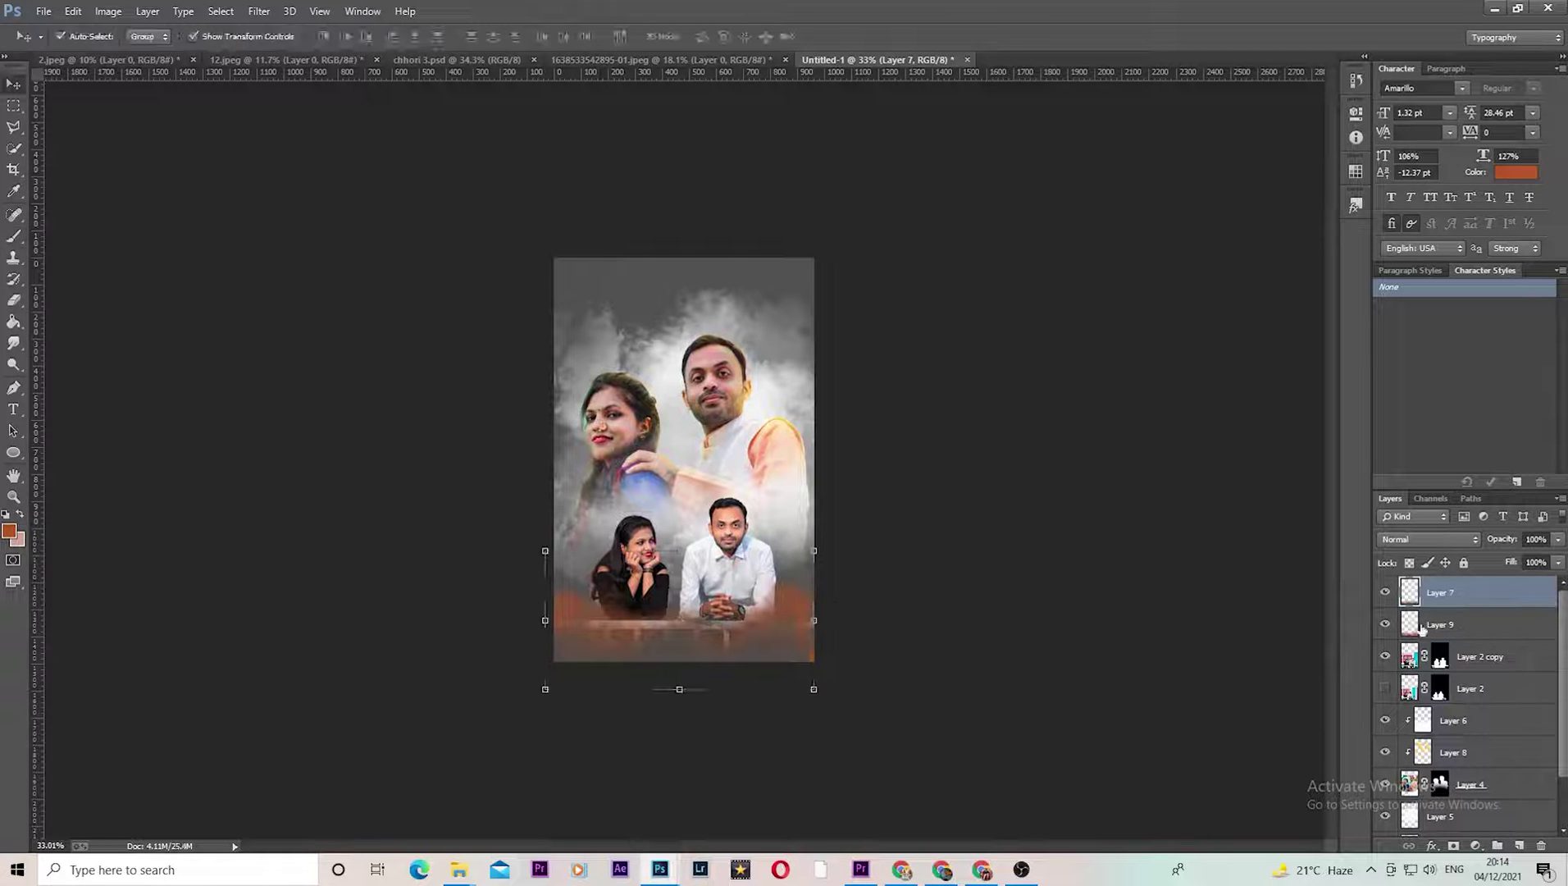
scroll(684, 459, "up", 1)
left_click(82, 37)
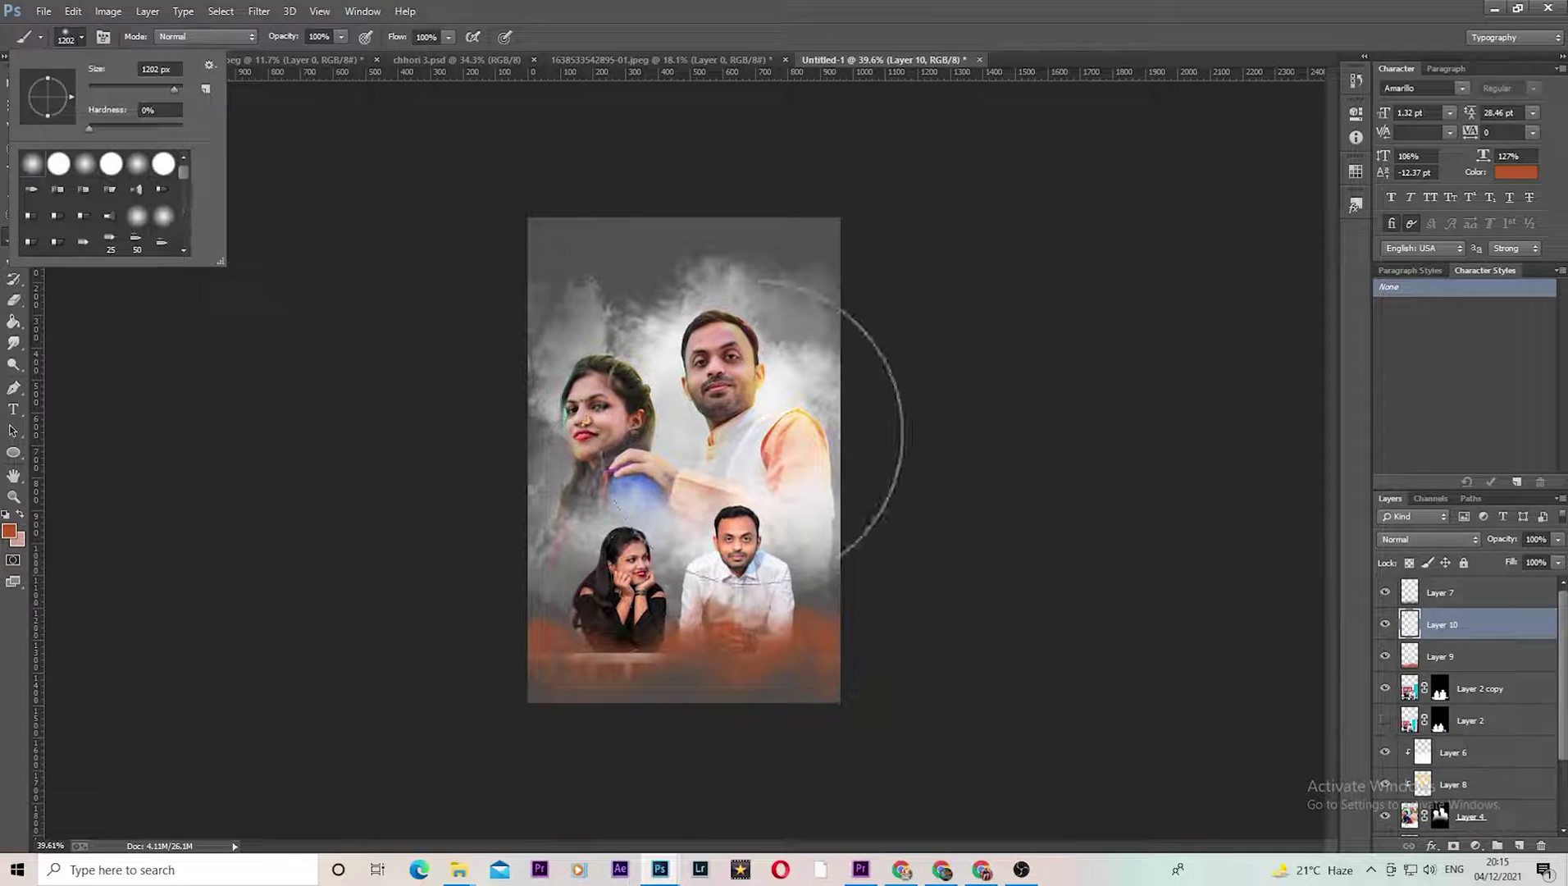
left_click_drag(1442, 624, 1441, 767)
scroll(735, 260, "up", 4)
left_click(10, 531)
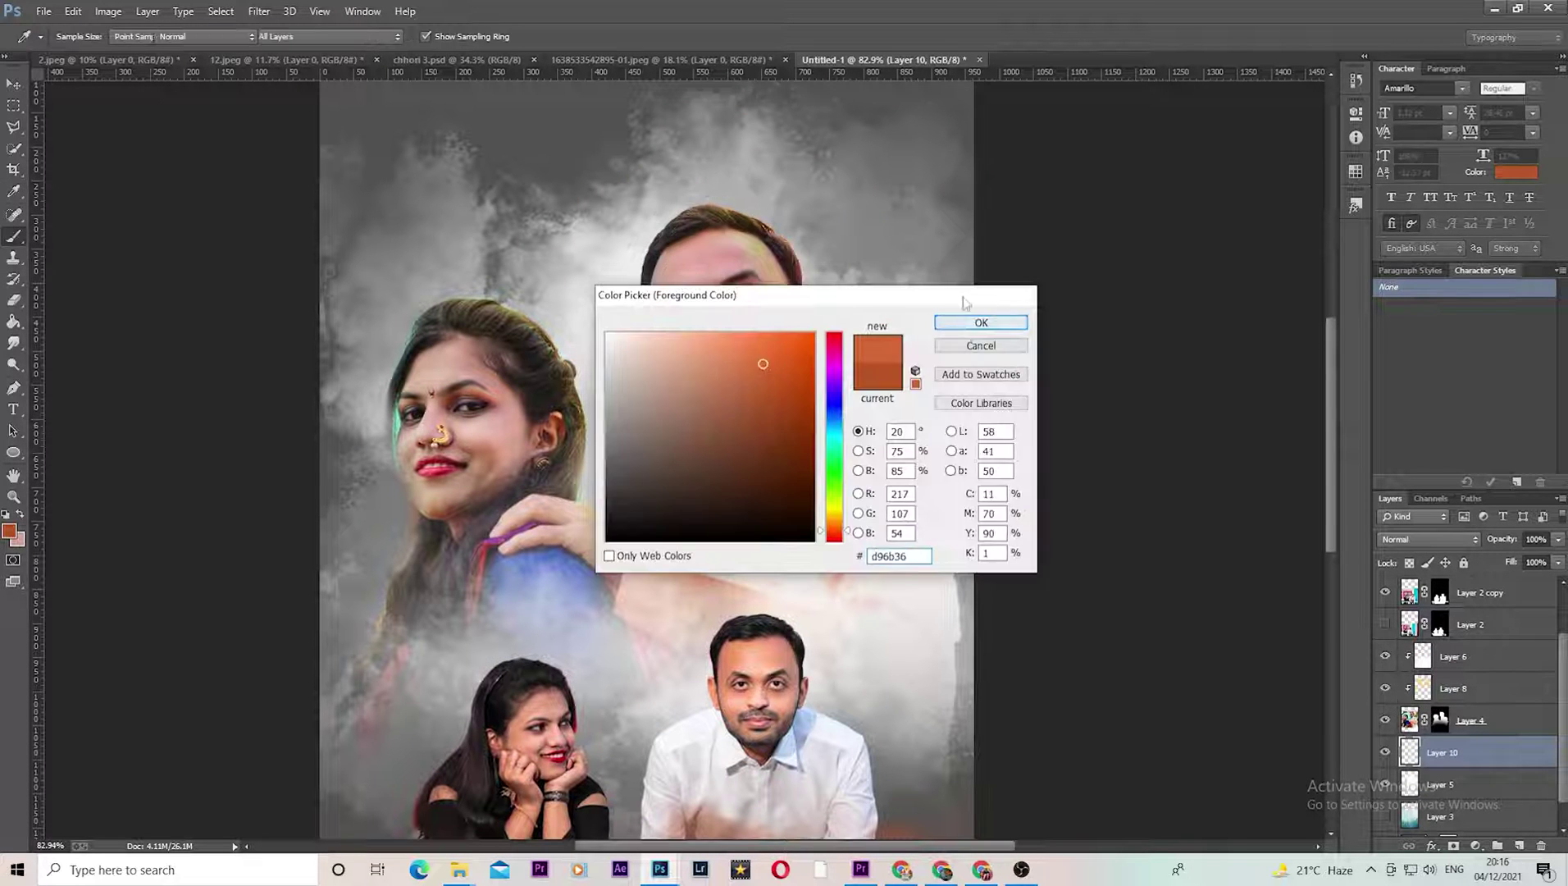
left_click(983, 322)
key("bracketleft")
left_click_drag(816, 237, 779, 455)
Step: Set the glow layer's blend mode to Linear Dodge (Add)
left_click(1428, 539)
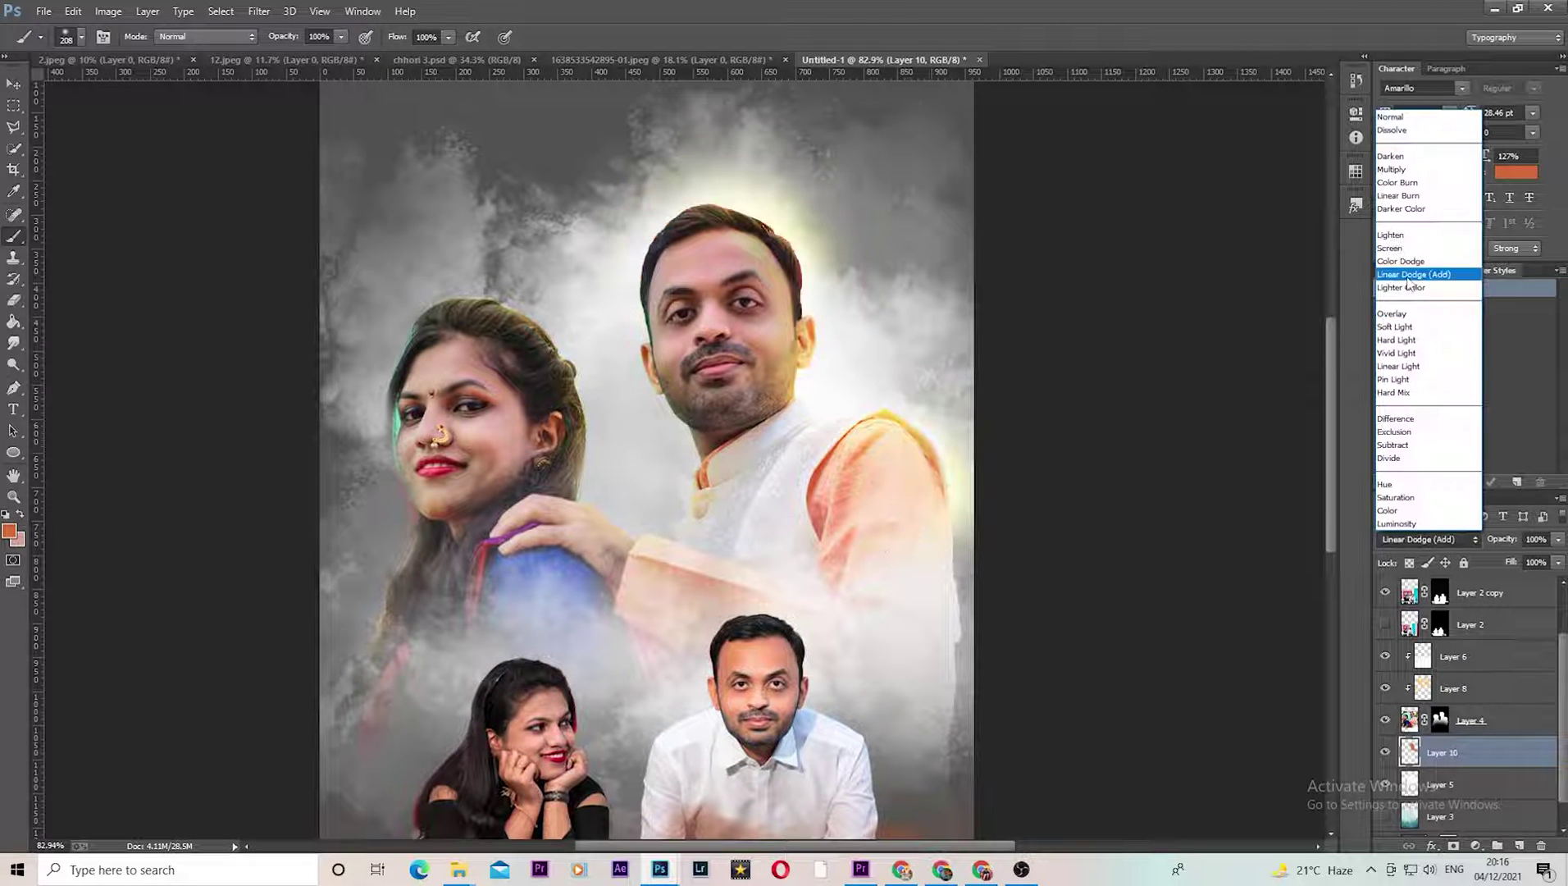
left_click(1418, 264)
scroll(1050, 566, "down", 2)
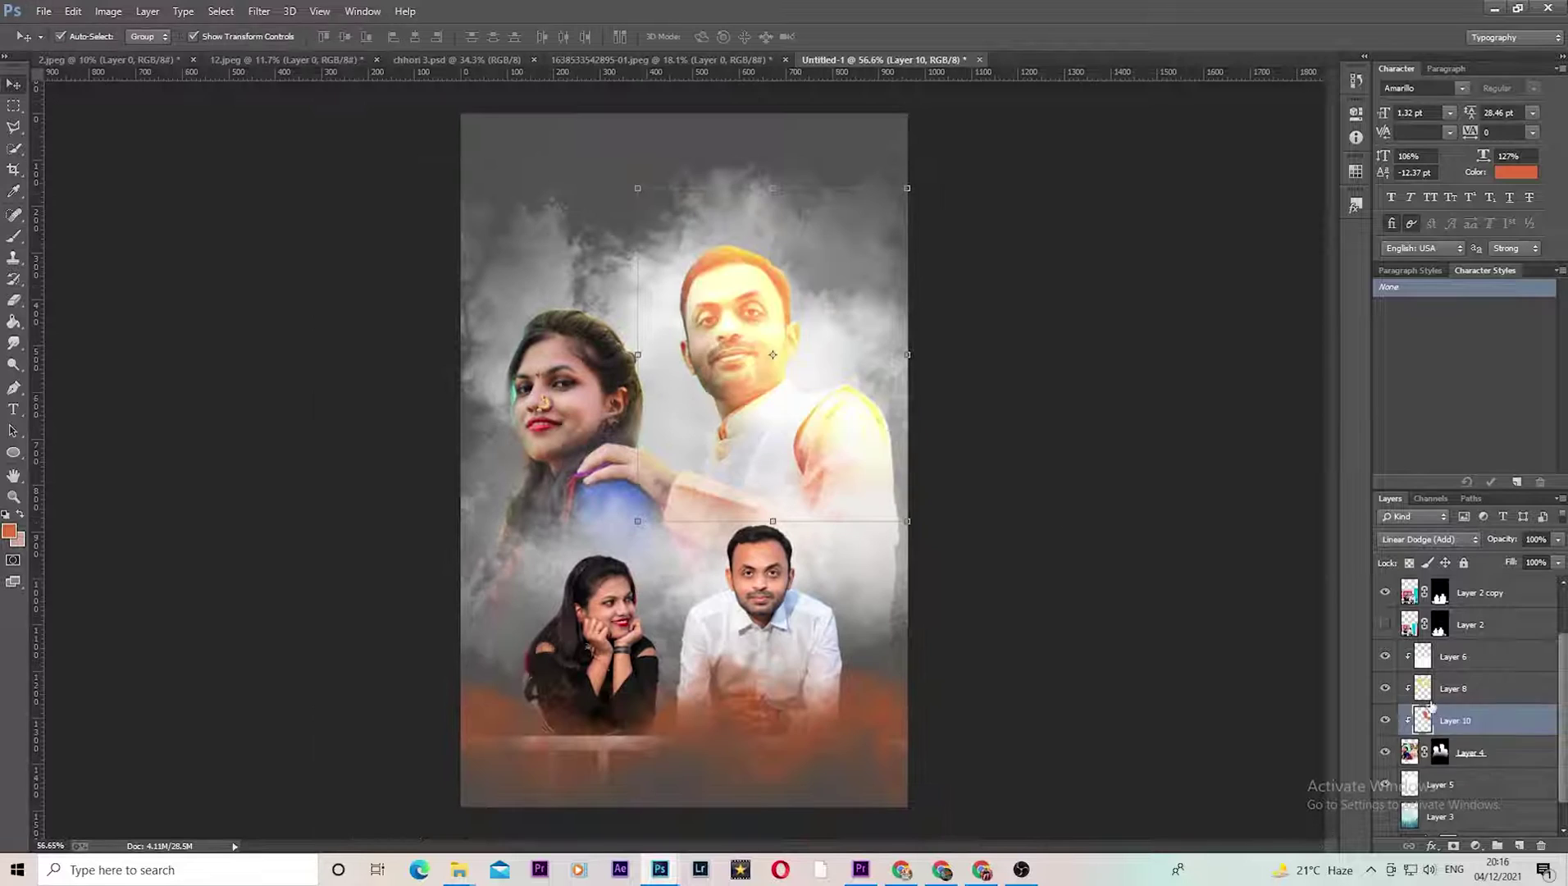
scroll(1049, 566, "up", 2)
Step: Erase excess glow with a smaller eraser, then start transforming the teal forest background
key("e")
left_click_drag(855, 213, 842, 174)
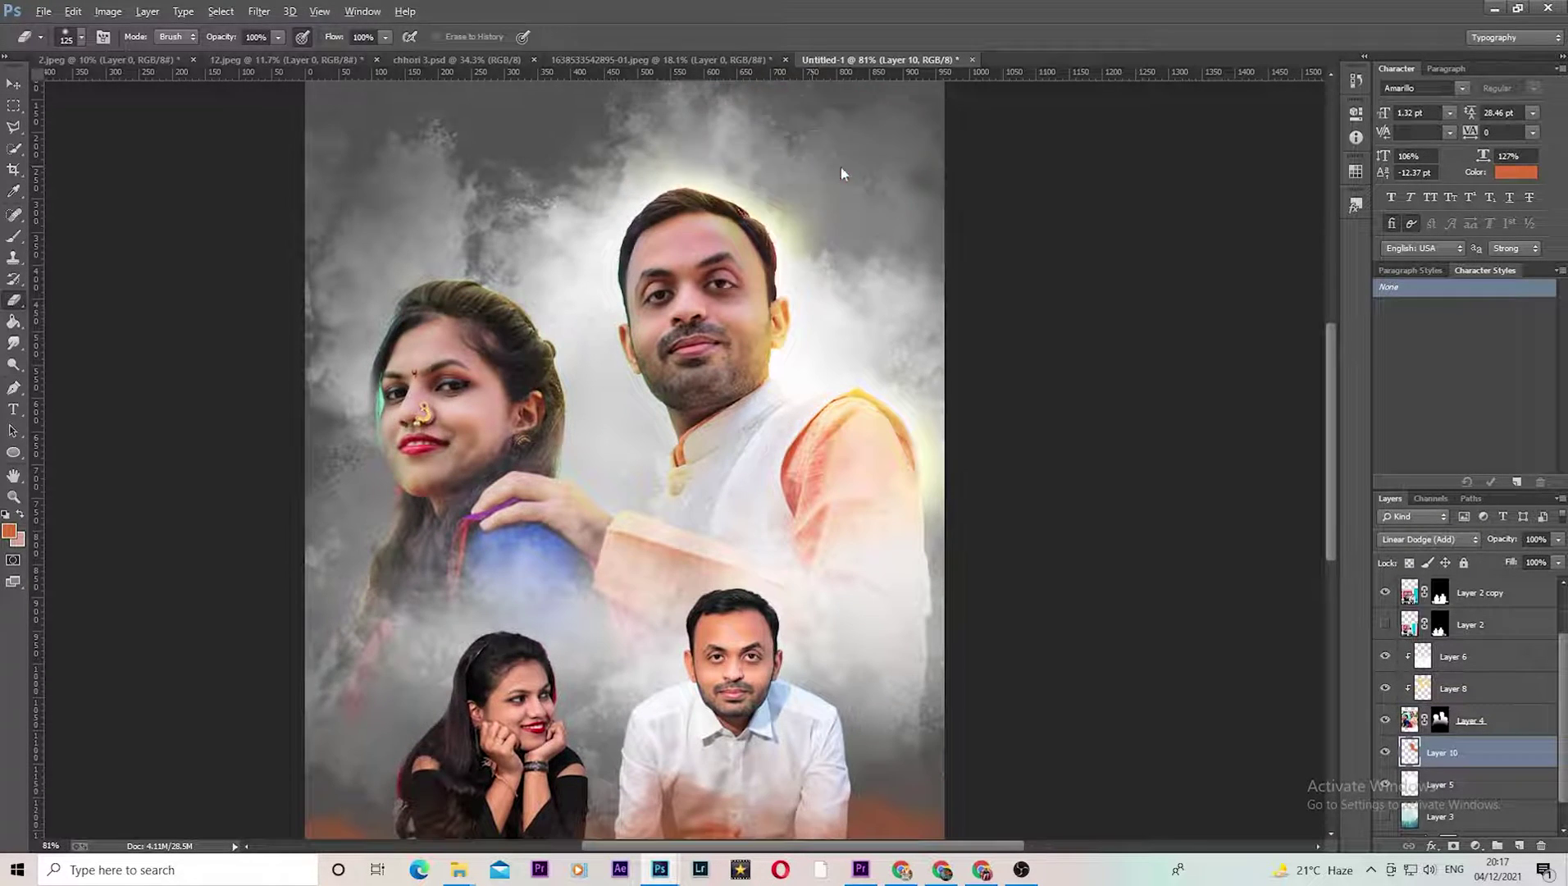
scroll(893, 271, "down", 5)
scroll(745, 455, "up", 3)
scroll(745, 426, "up", 3)
scroll(746, 426, "down", 5)
scroll(758, 815, "down", 1)
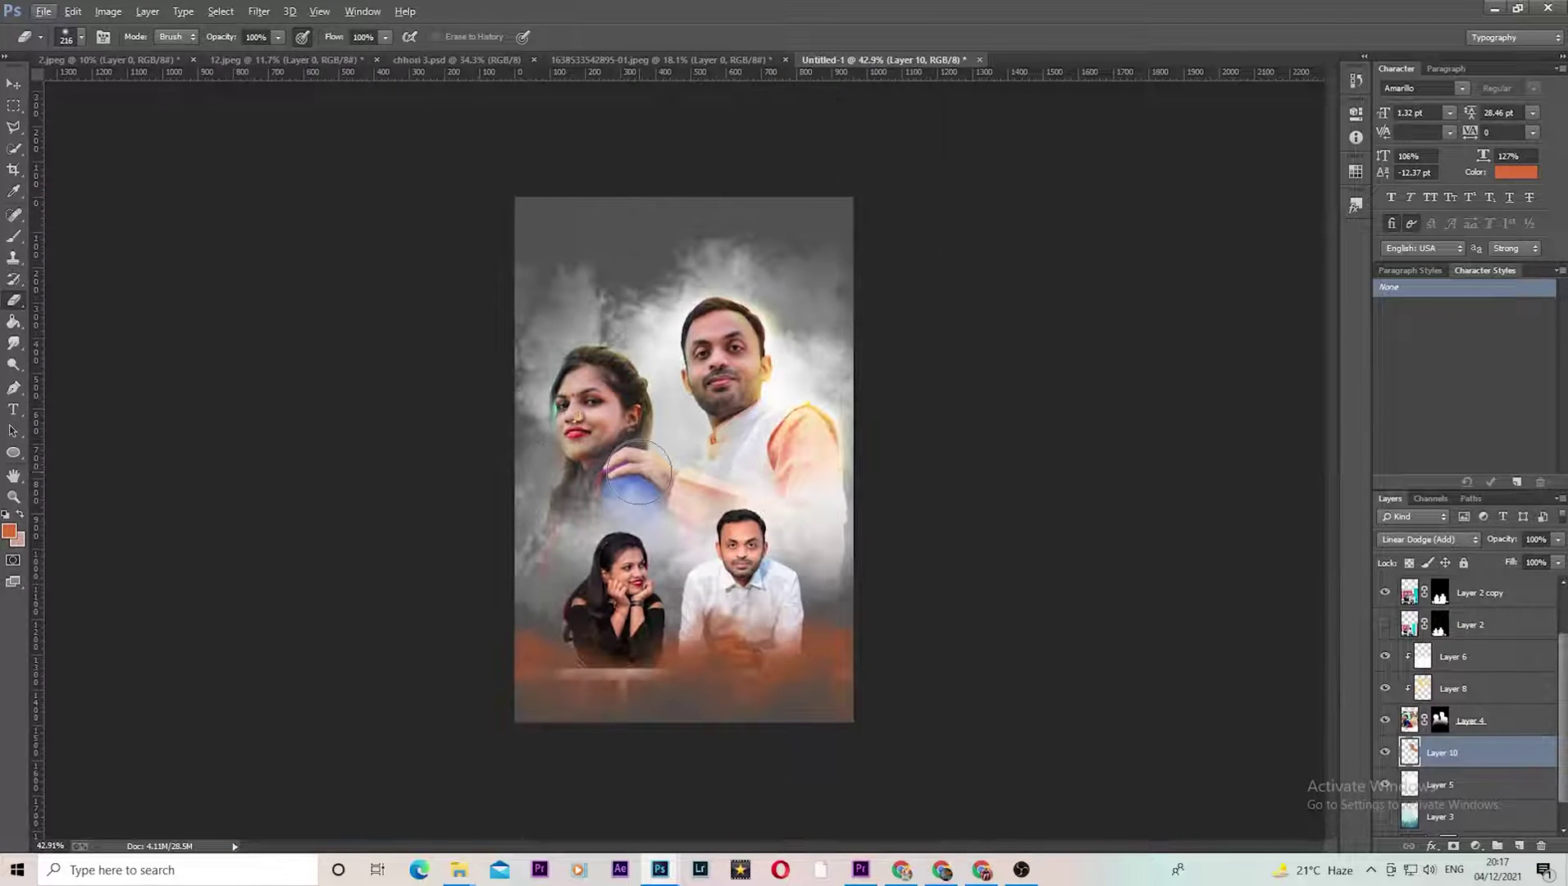
scroll(1468, 721, "down", 1)
left_click(1441, 788)
key("ctrl+t")
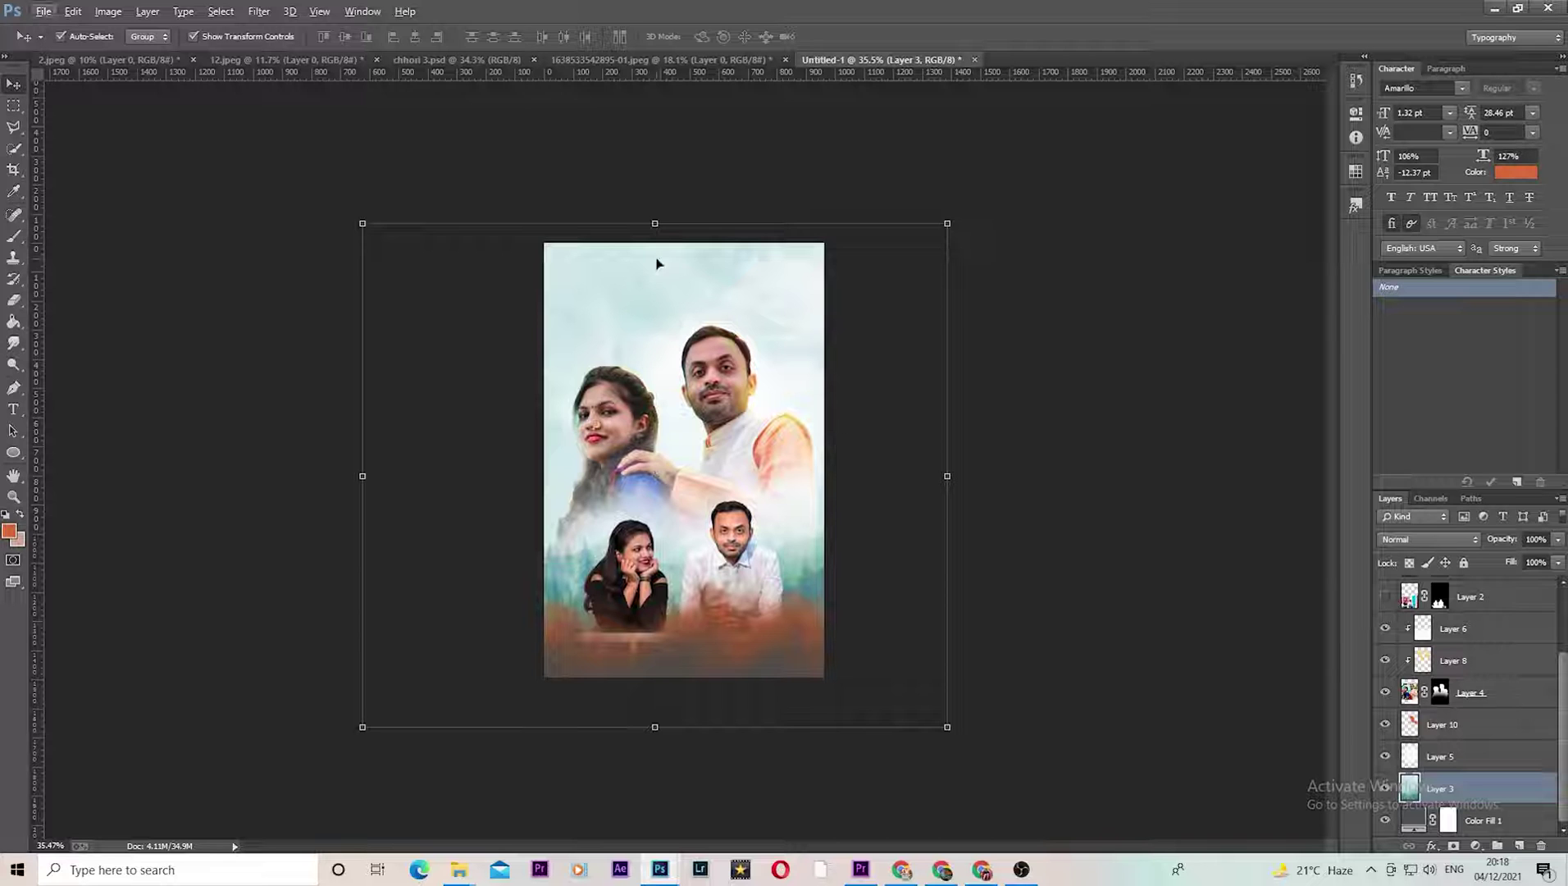
Step: Mask away the top of the teal forest background so it blends in
key("x")
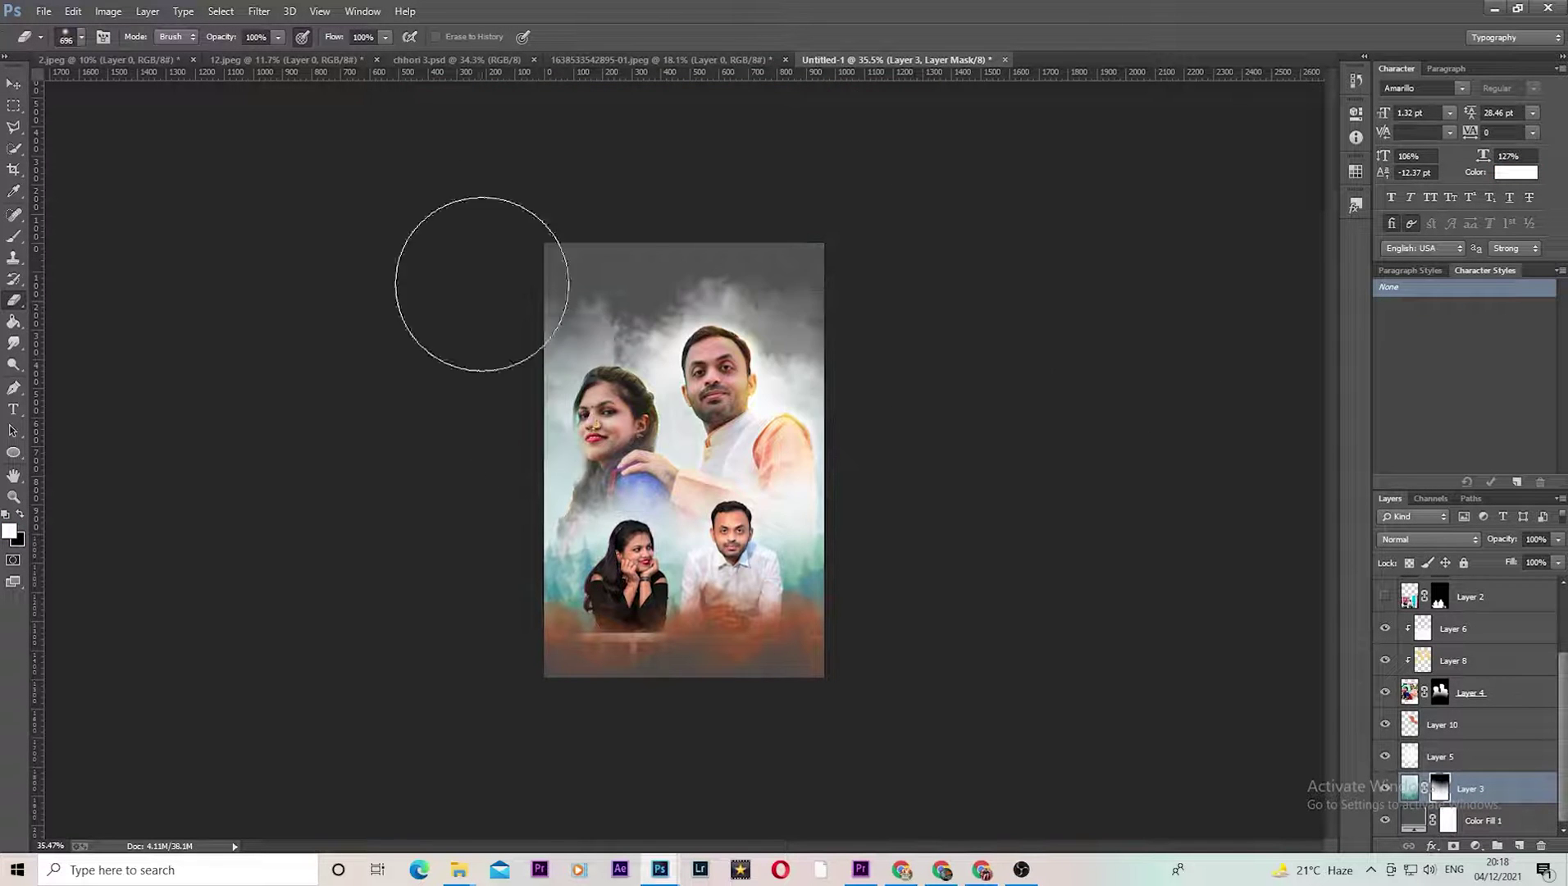
left_click_drag(665, 280, 407, 173)
scroll(908, 386, "up", 1)
scroll(821, 531, "up", 1)
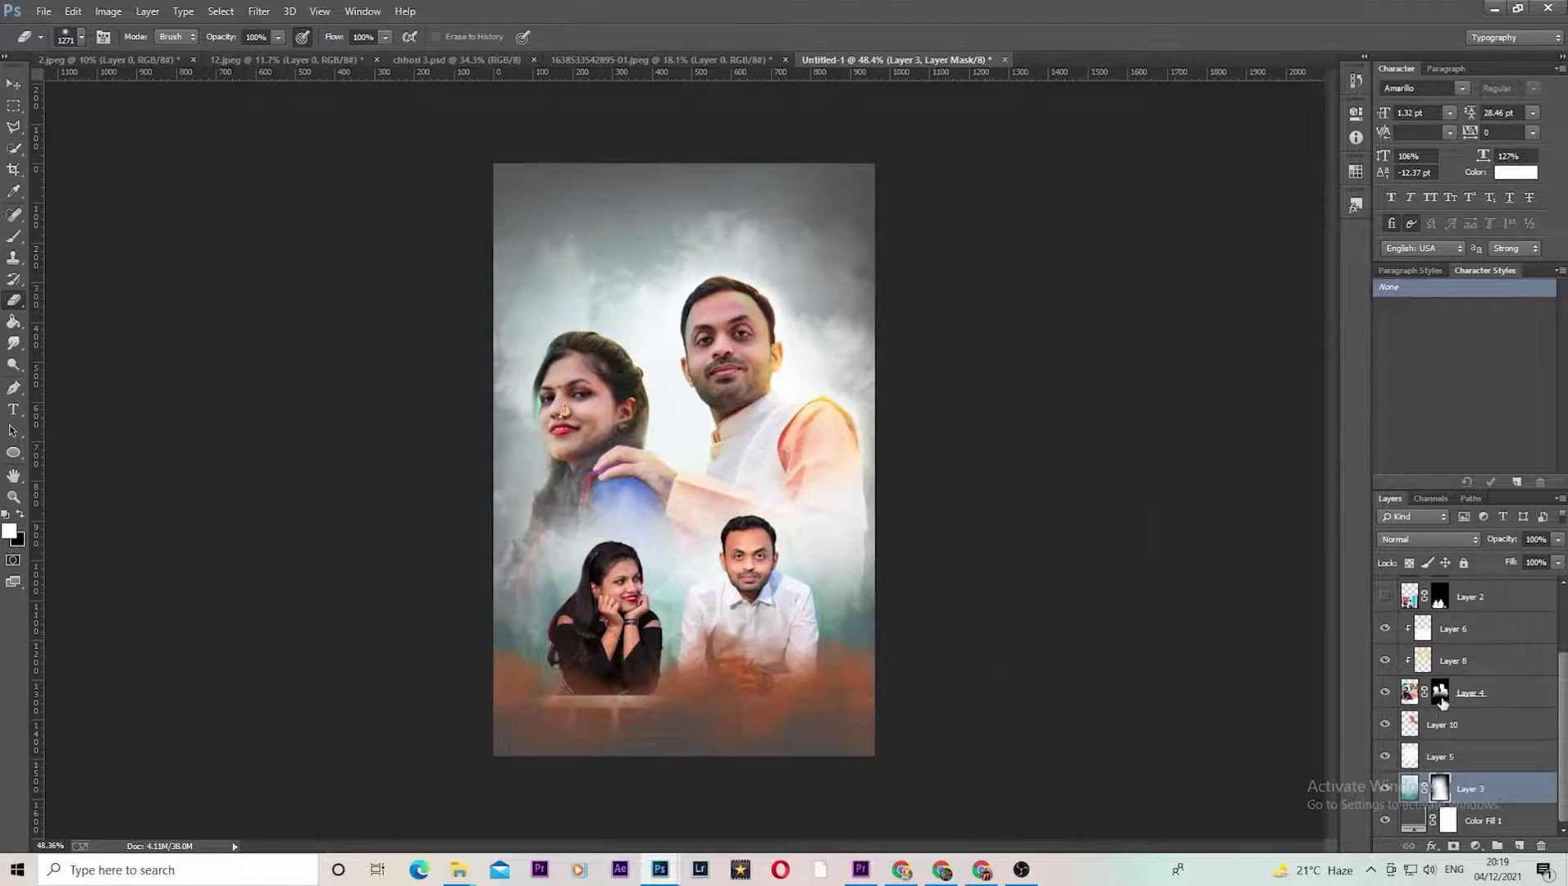
Step: Move the large couple portrait right and down
left_click(1470, 692)
key("ctrl+t")
left_click_drag(779, 629, 842, 650)
key("Return")
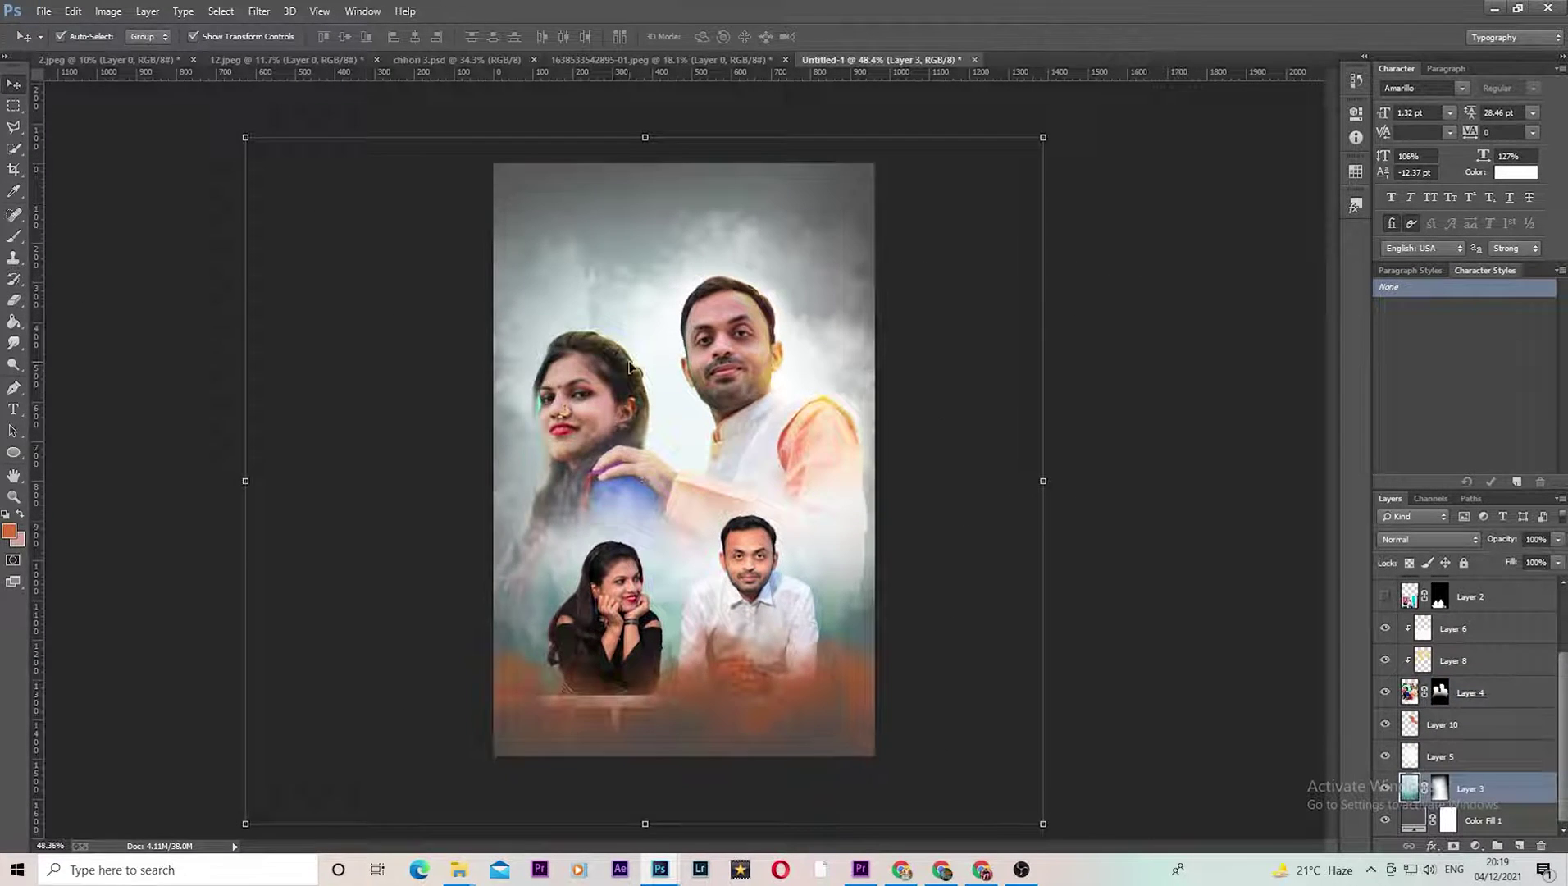
key("ctrl+minus")
key("ctrl+minus")
Step: Add a light flare image in Screen mode, scaled over the couple
key("ctrl+o")
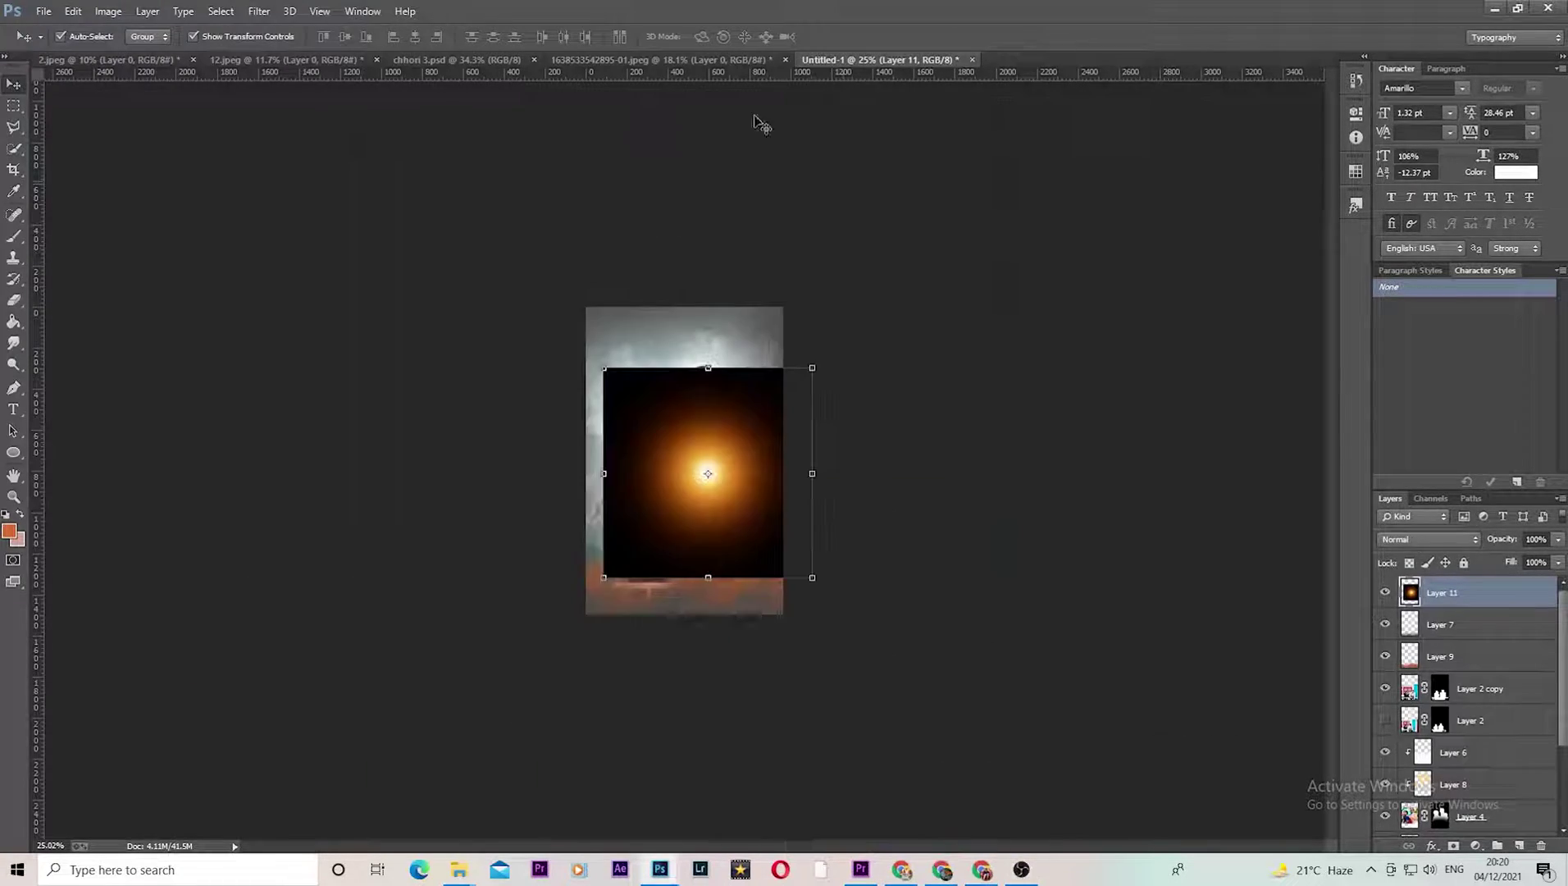
left_click(1429, 538)
left_click(1427, 243)
scroll(684, 459, "up", 3)
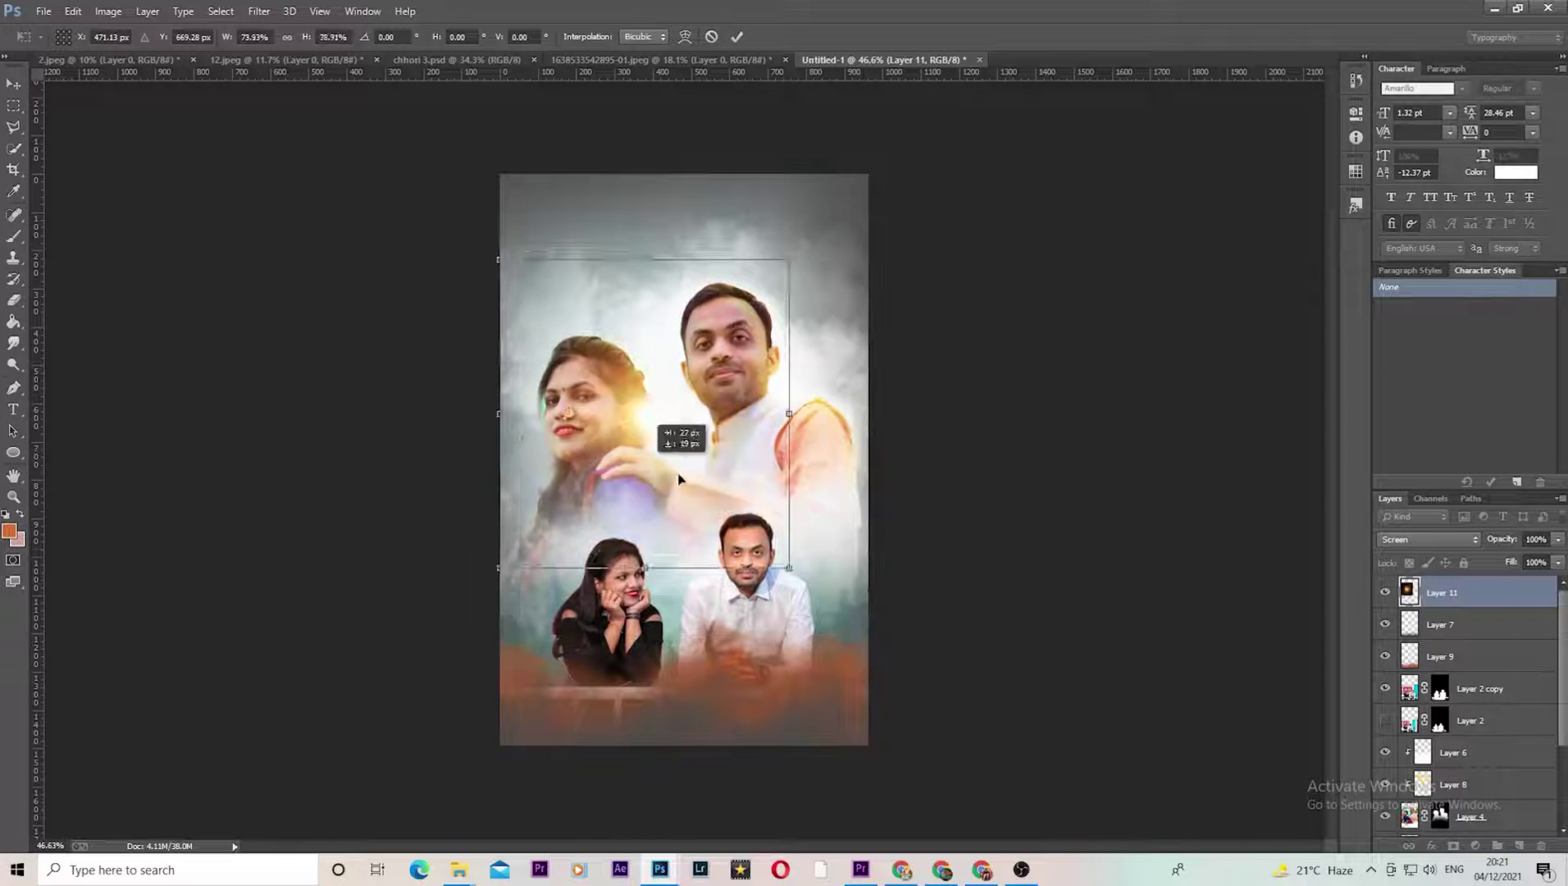
left_click_drag(922, 679, 838, 604)
key("Return")
left_click(1009, 423)
scroll(1009, 423, "down", 2)
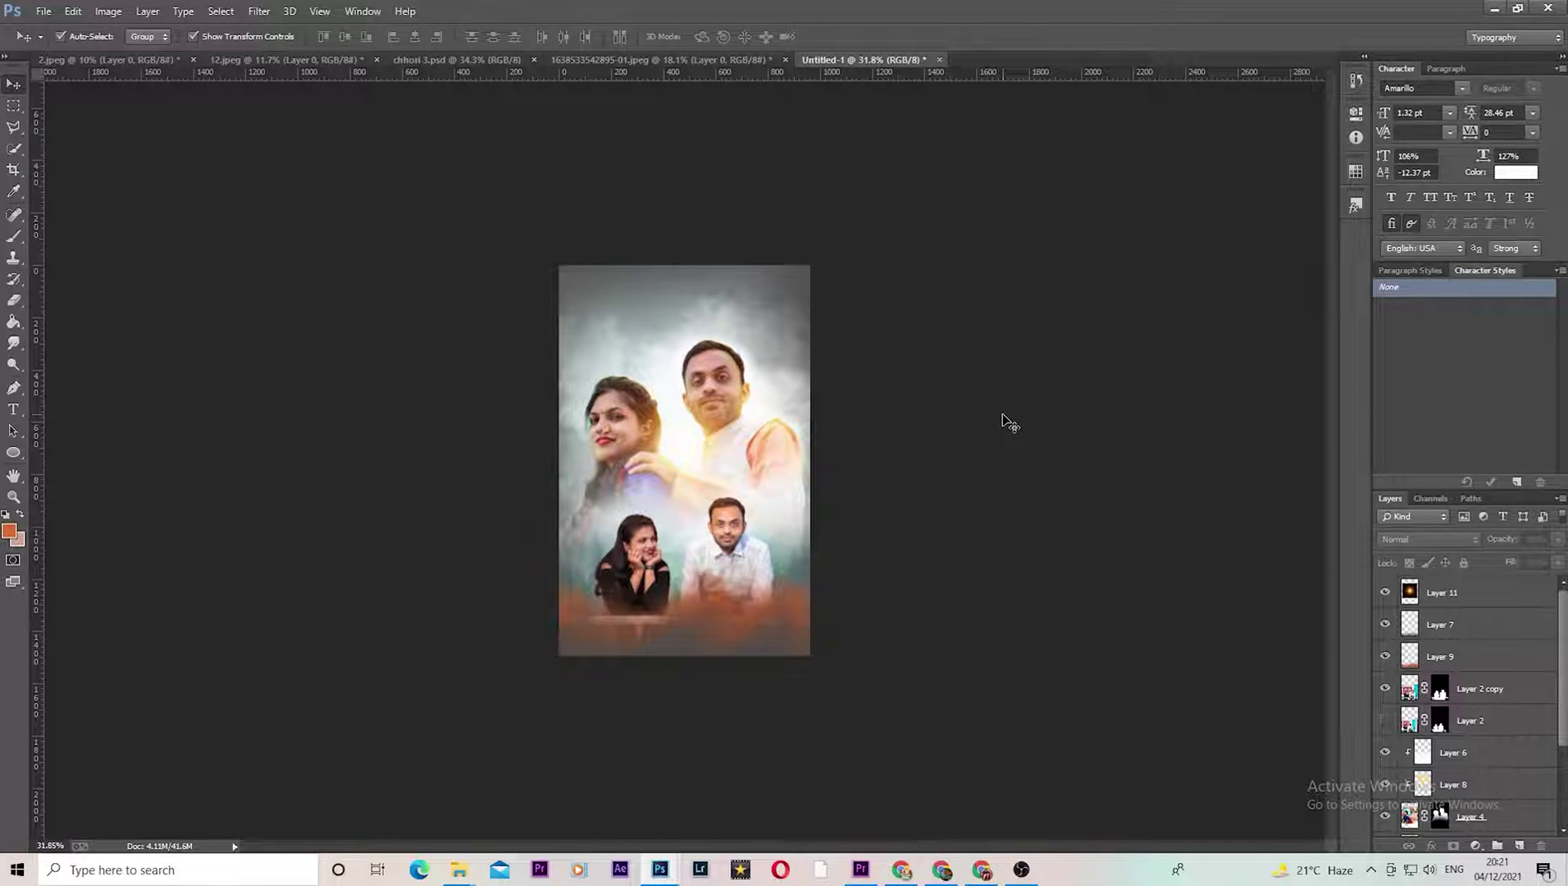
scroll(536, 382, "up", 1)
scroll(591, 424, "up", 3)
Step: Erase the teal fringe along the woman's hair and cheek using a small brush on the portrait mask
scroll(591, 424, "down", 4)
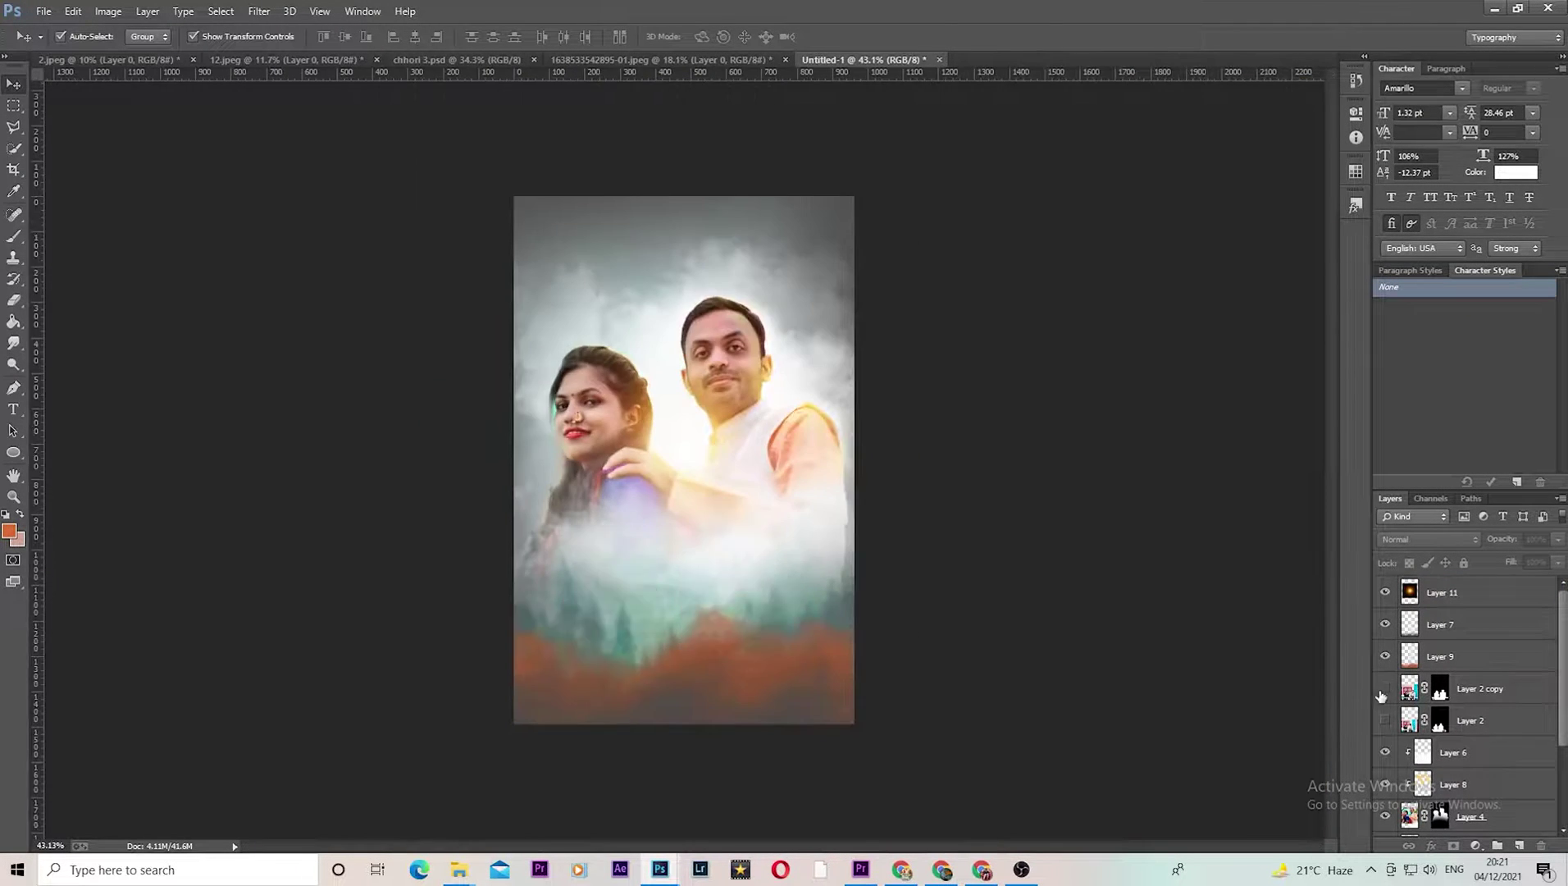
left_click(591, 424)
scroll(590, 424, "up", 3)
key("b")
scroll(525, 459, "up", 5)
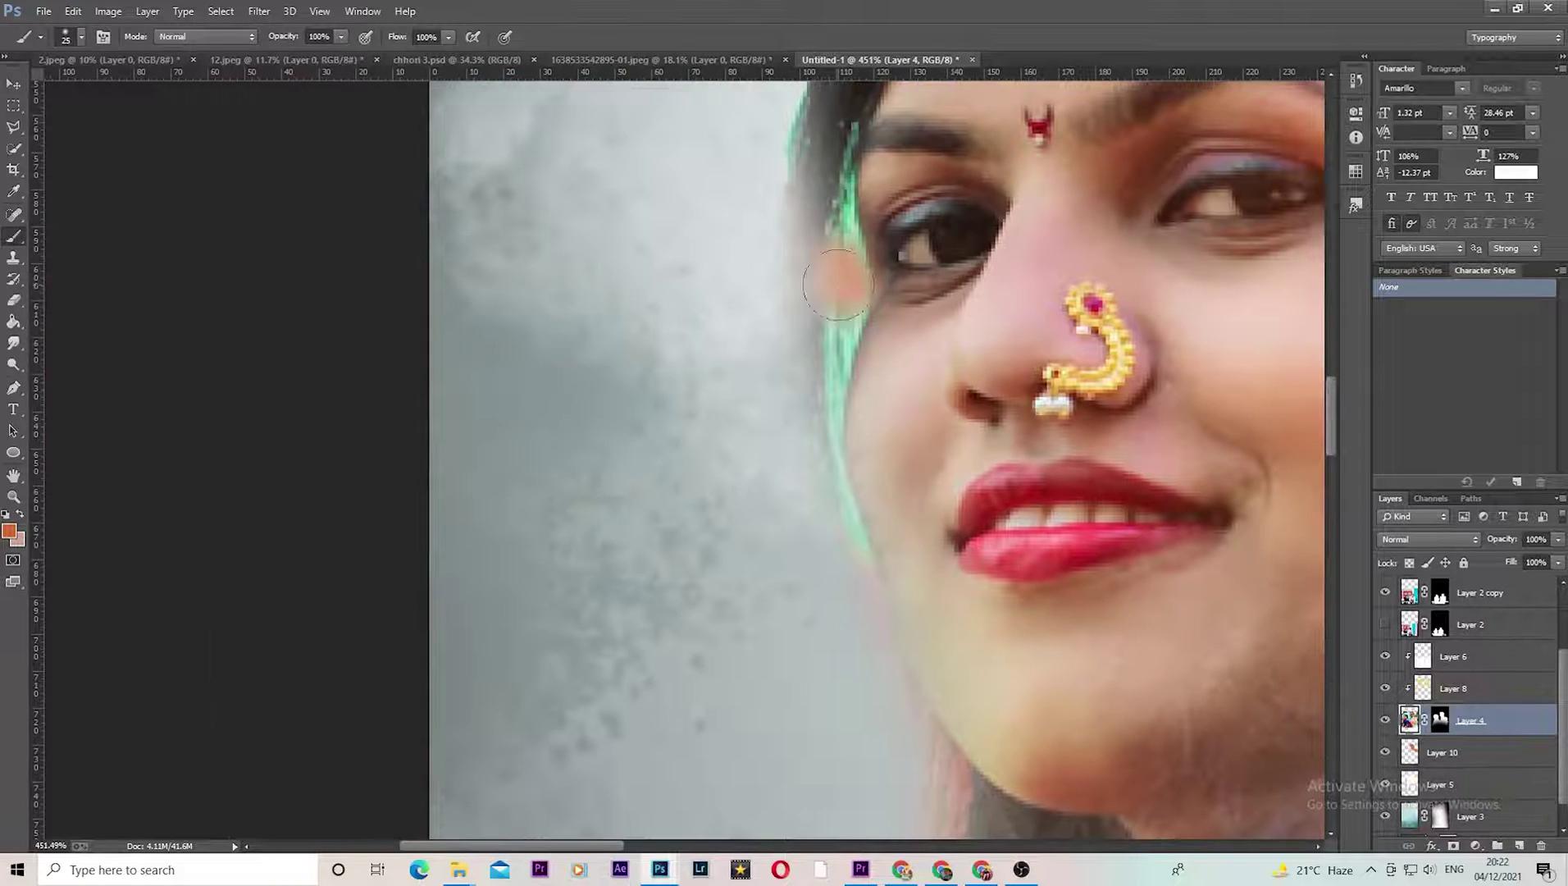
key("bracketleft")
key("bracketleft")
key("bracketleft")
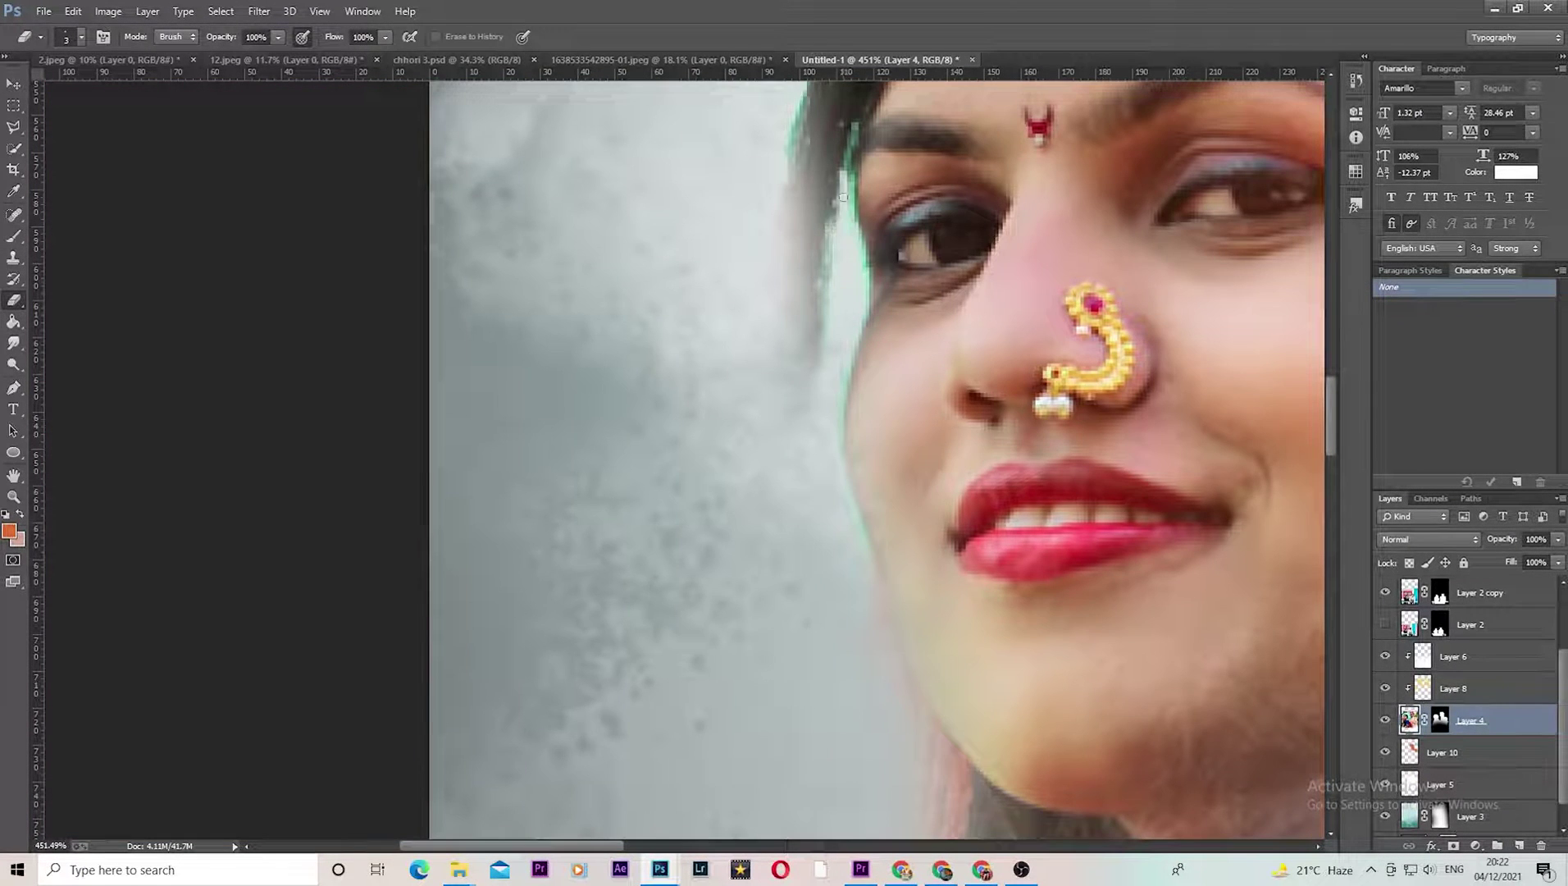
scroll(876, 563, "up", 1)
scroll(875, 564, "down", 2)
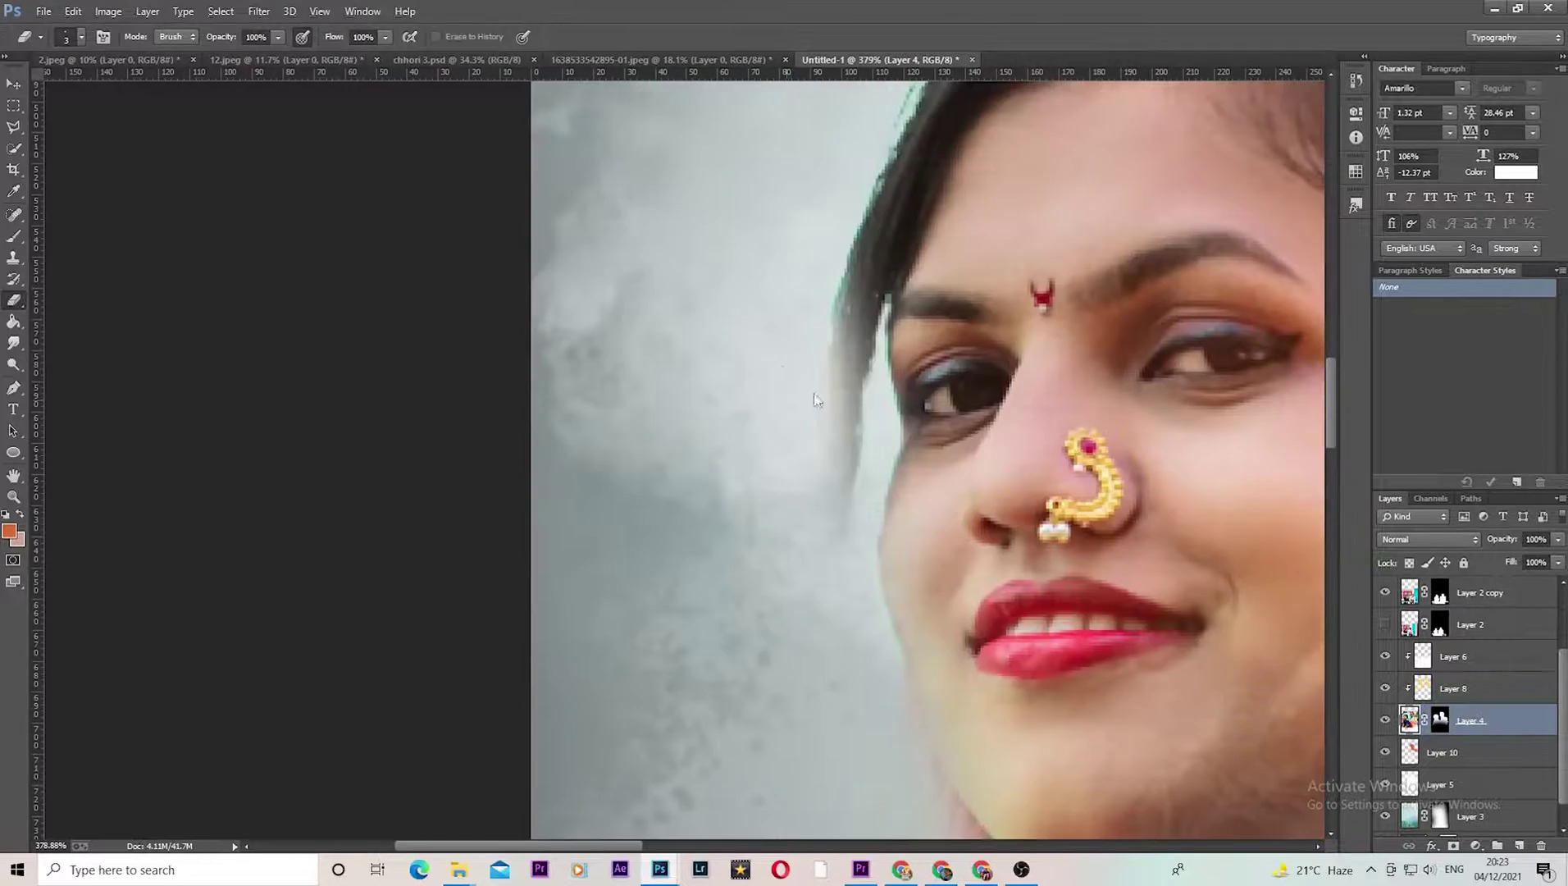
scroll(877, 549, "down", 1)
scroll(886, 525, "down", 1)
scroll(875, 157, "down", 2)
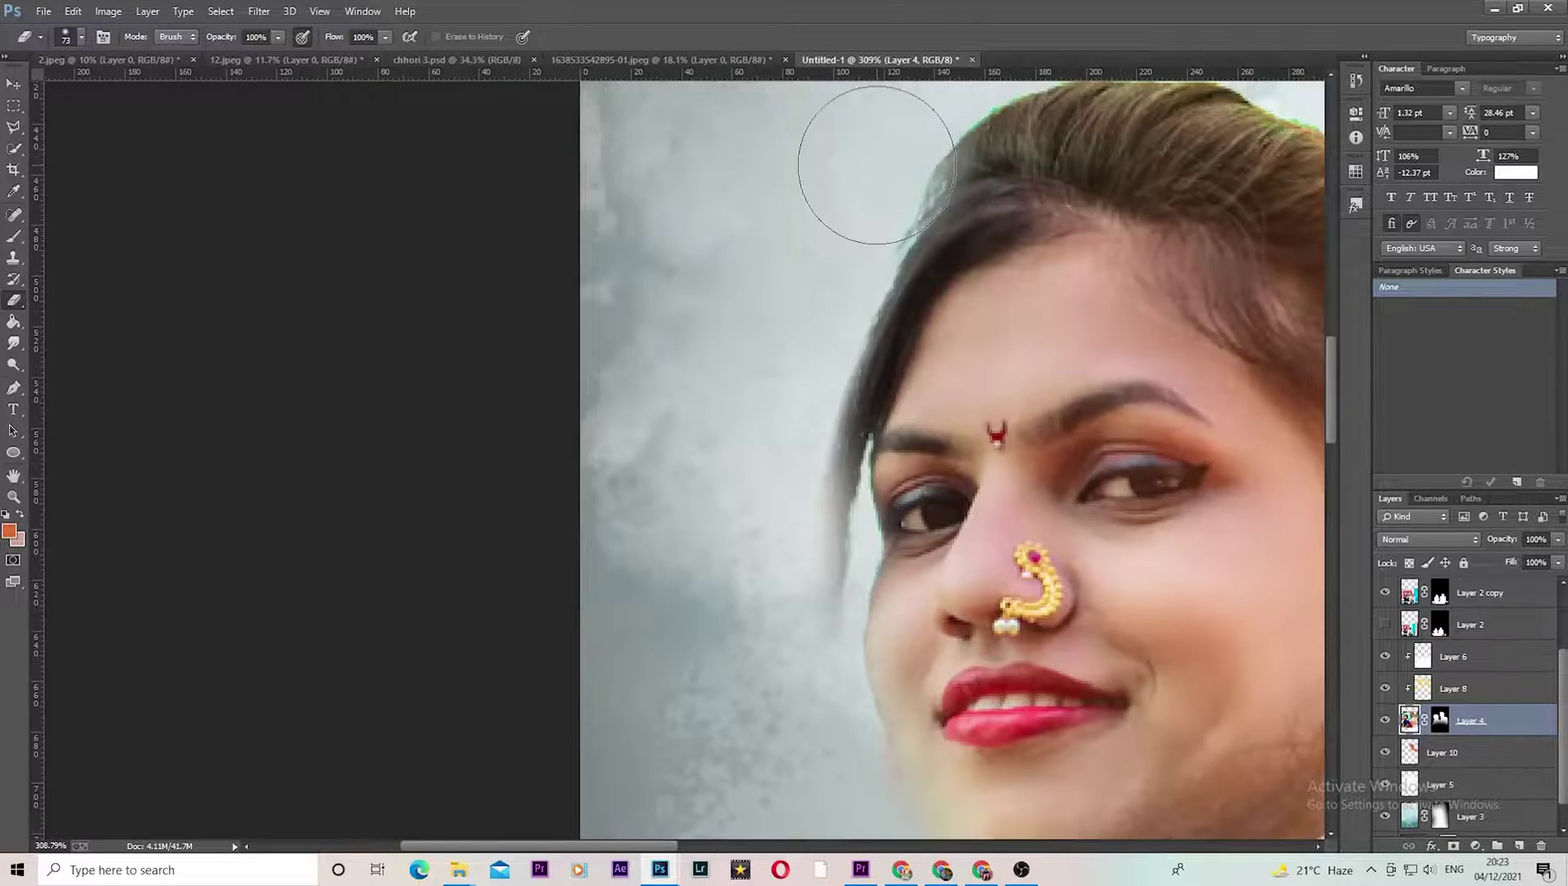
scroll(903, 146, "down", 1)
Step: Add new layers clipped to the large portrait and to the lower couple photo
scroll(903, 147, "down", 1)
key("ctrl+shift+alt+n")
key("ctrl+alt+g")
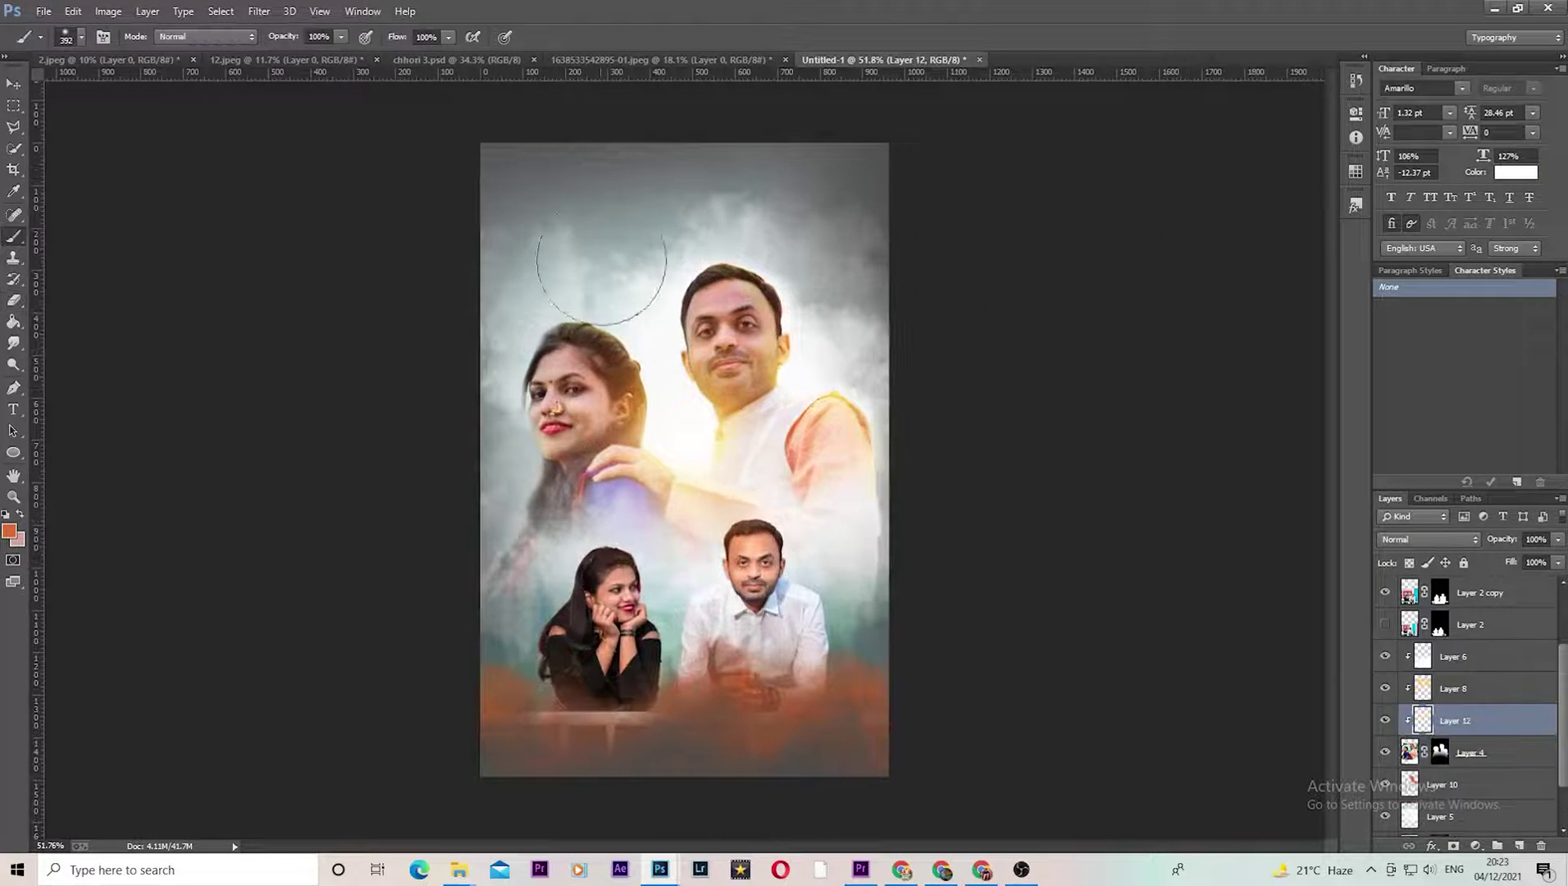
scroll(683, 283, "up", 2)
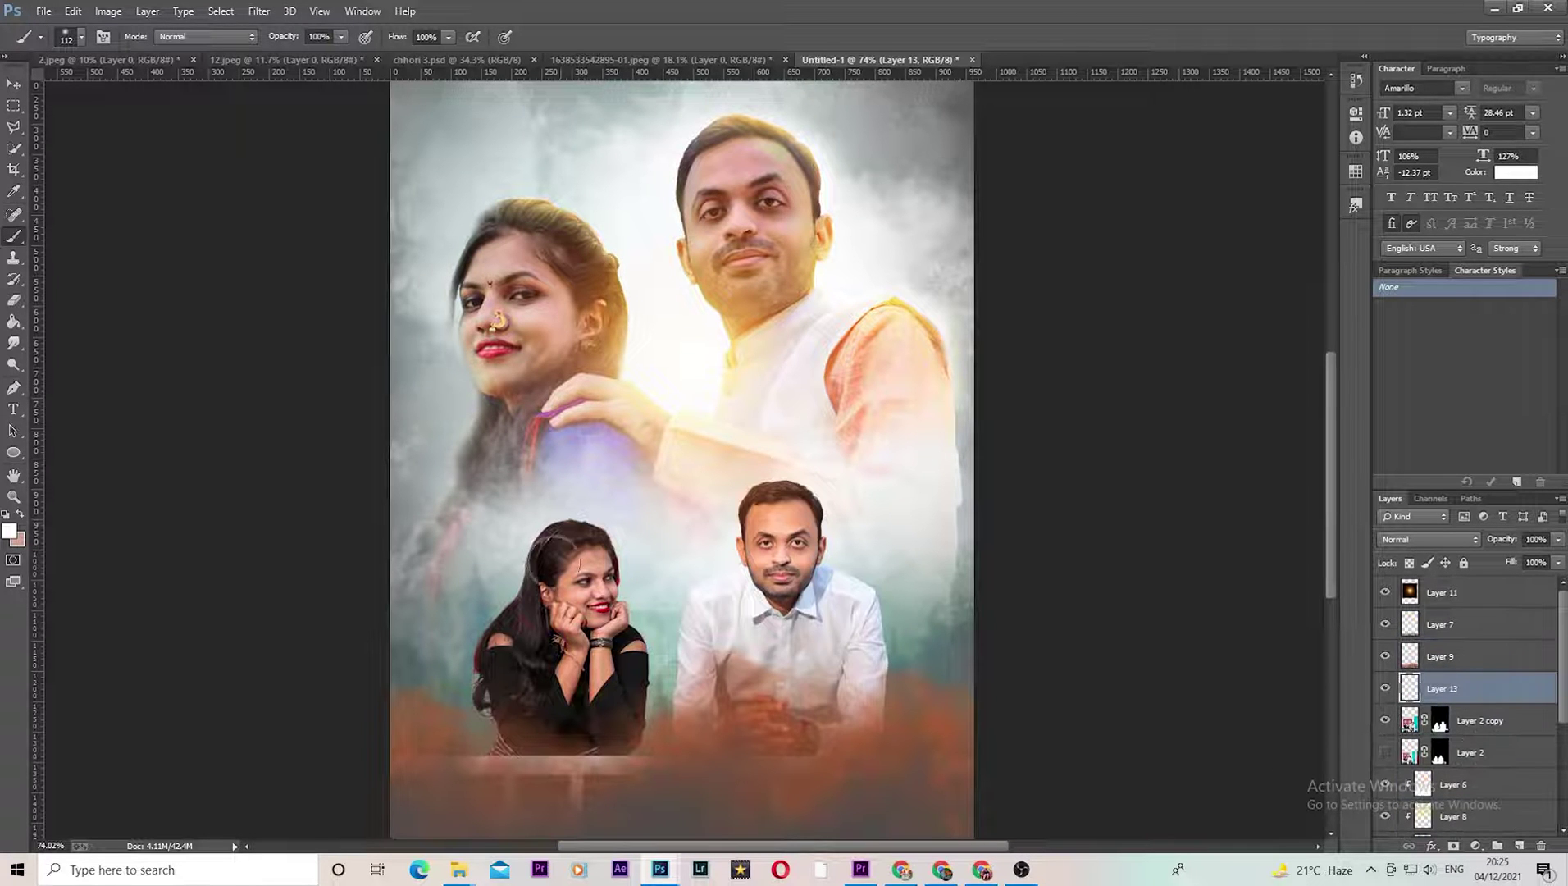
scroll(544, 533, "up", 2)
key("ctrl+alt+g")
scroll(455, 500, "down", 2)
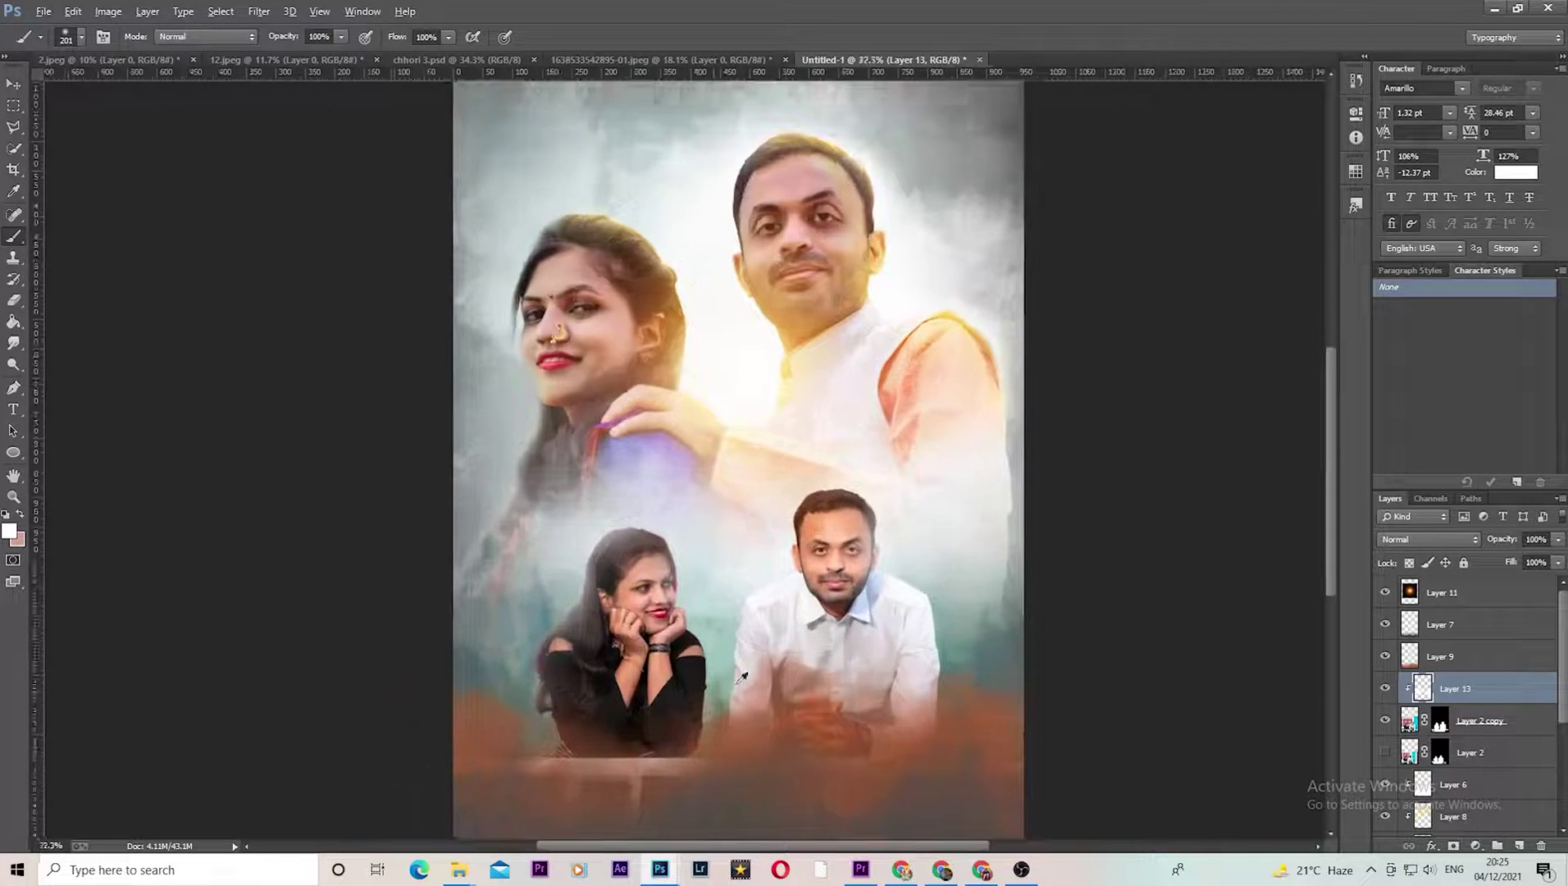
scroll(574, 443, "down", 2)
scroll(701, 389, "down", 2)
Step: Enlarge the lower couple photo slightly from its corner and commit the new size
left_click(1408, 721)
key("v")
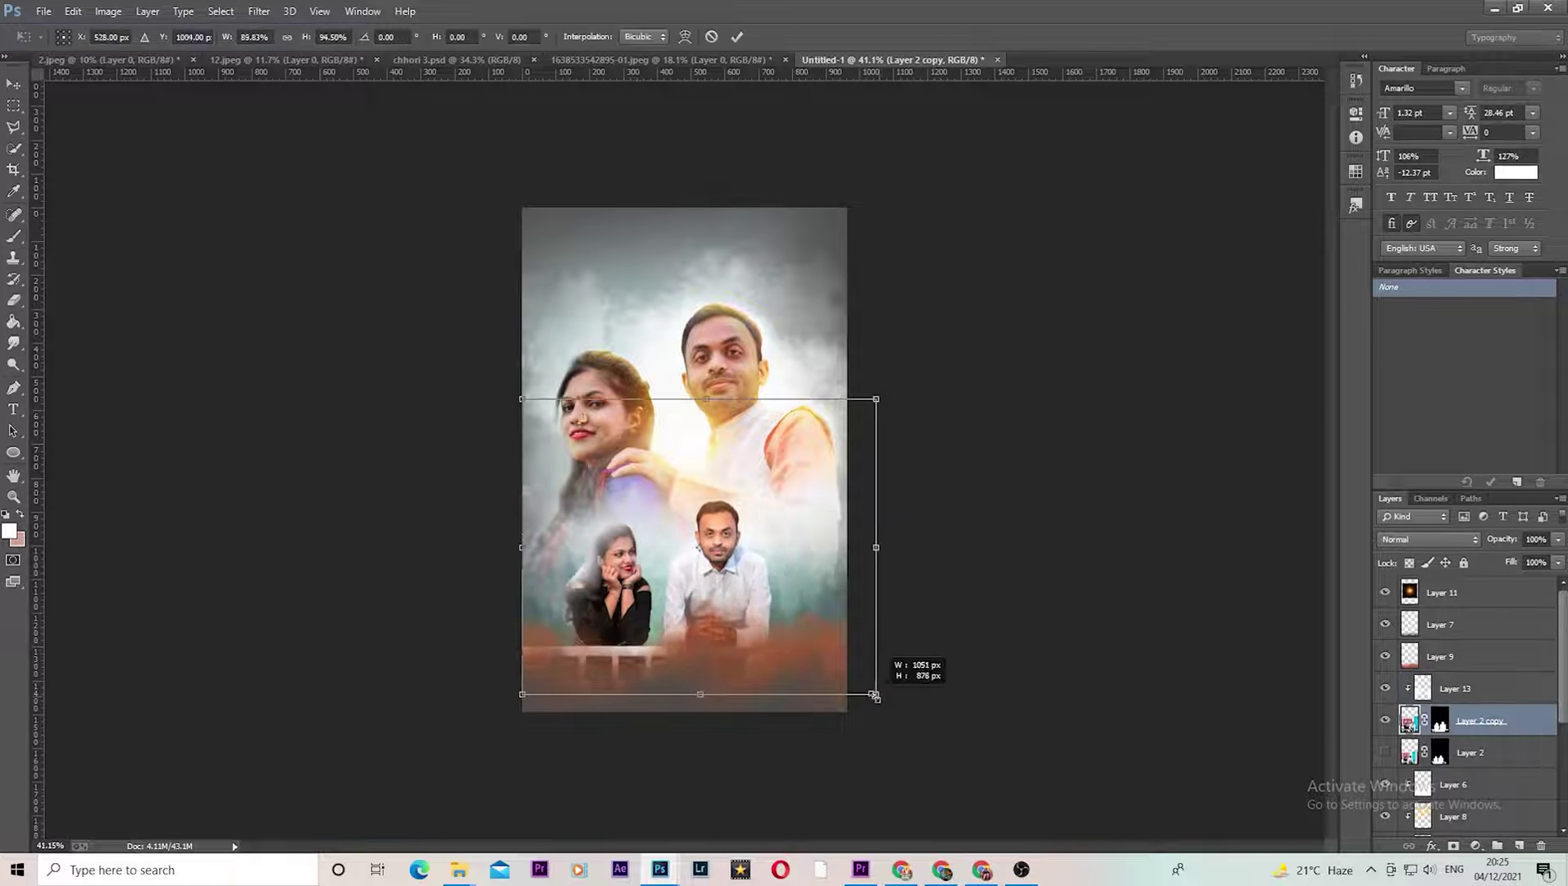
left_click_drag(876, 693, 894, 703)
key("Return")
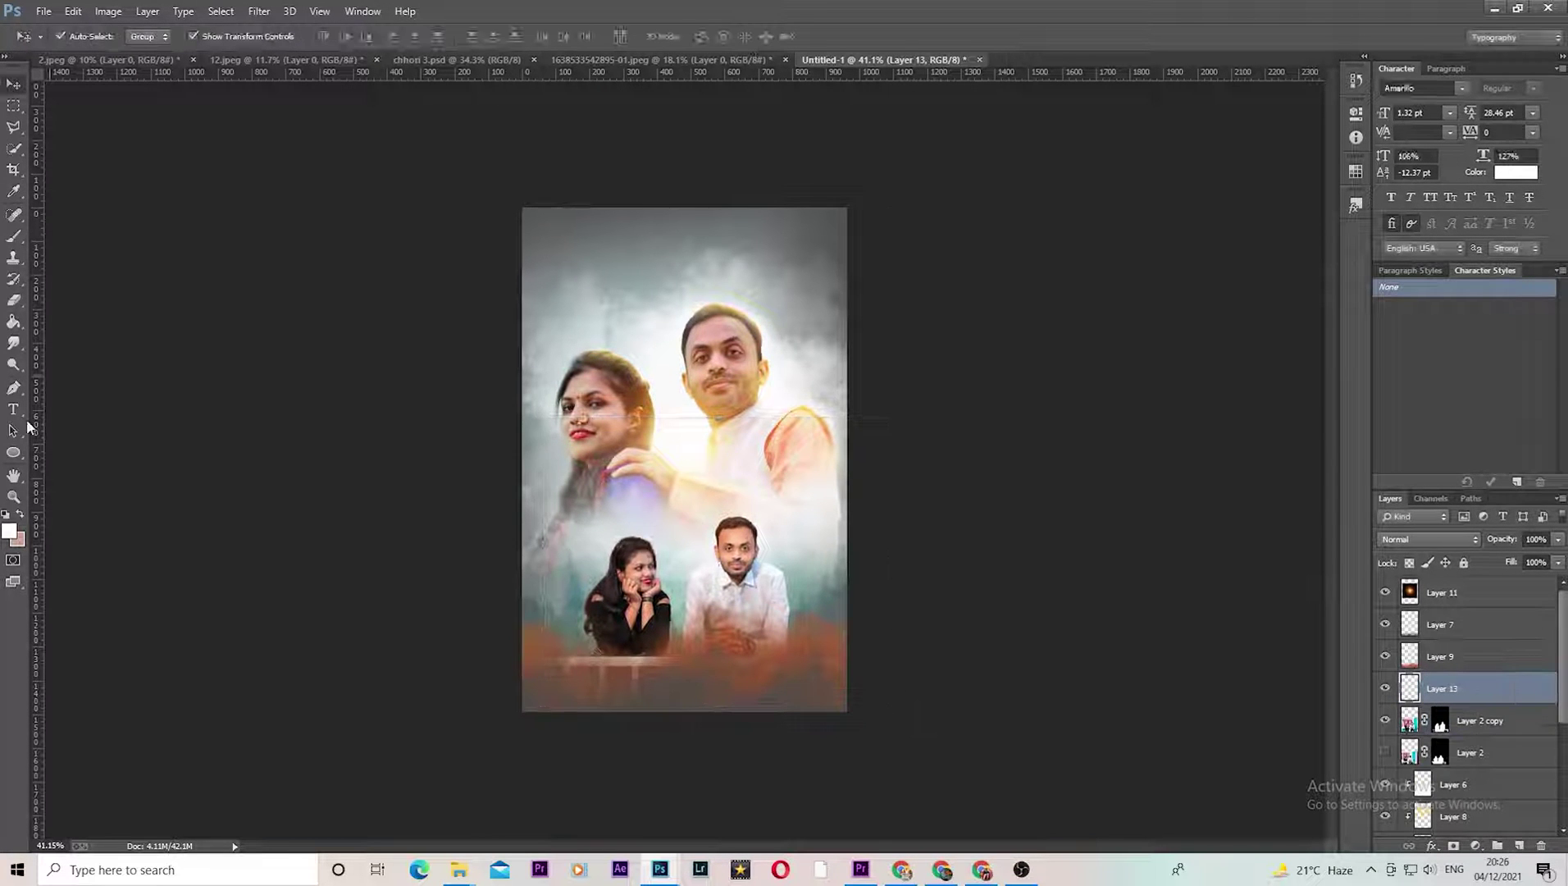
Step: Use orange paint on Layer 13, set it to Linear Dodge (Add), and clip it to the lower photo
left_click(10, 530)
left_click(753, 343)
key("Return")
key("alt+shift+w")
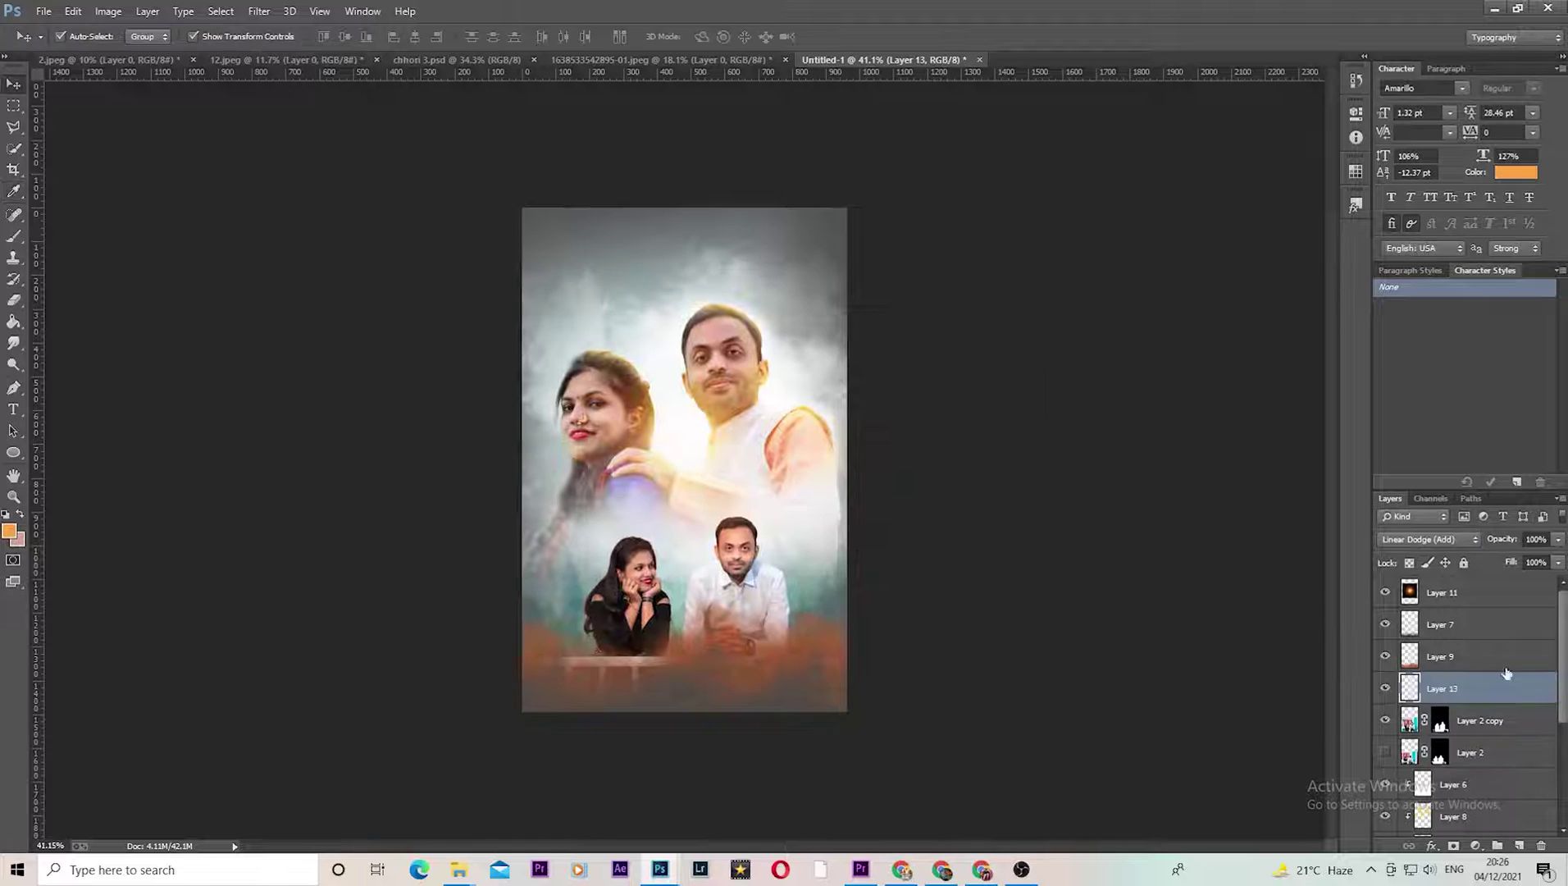
right_click(1506, 673)
left_click(1431, 248)
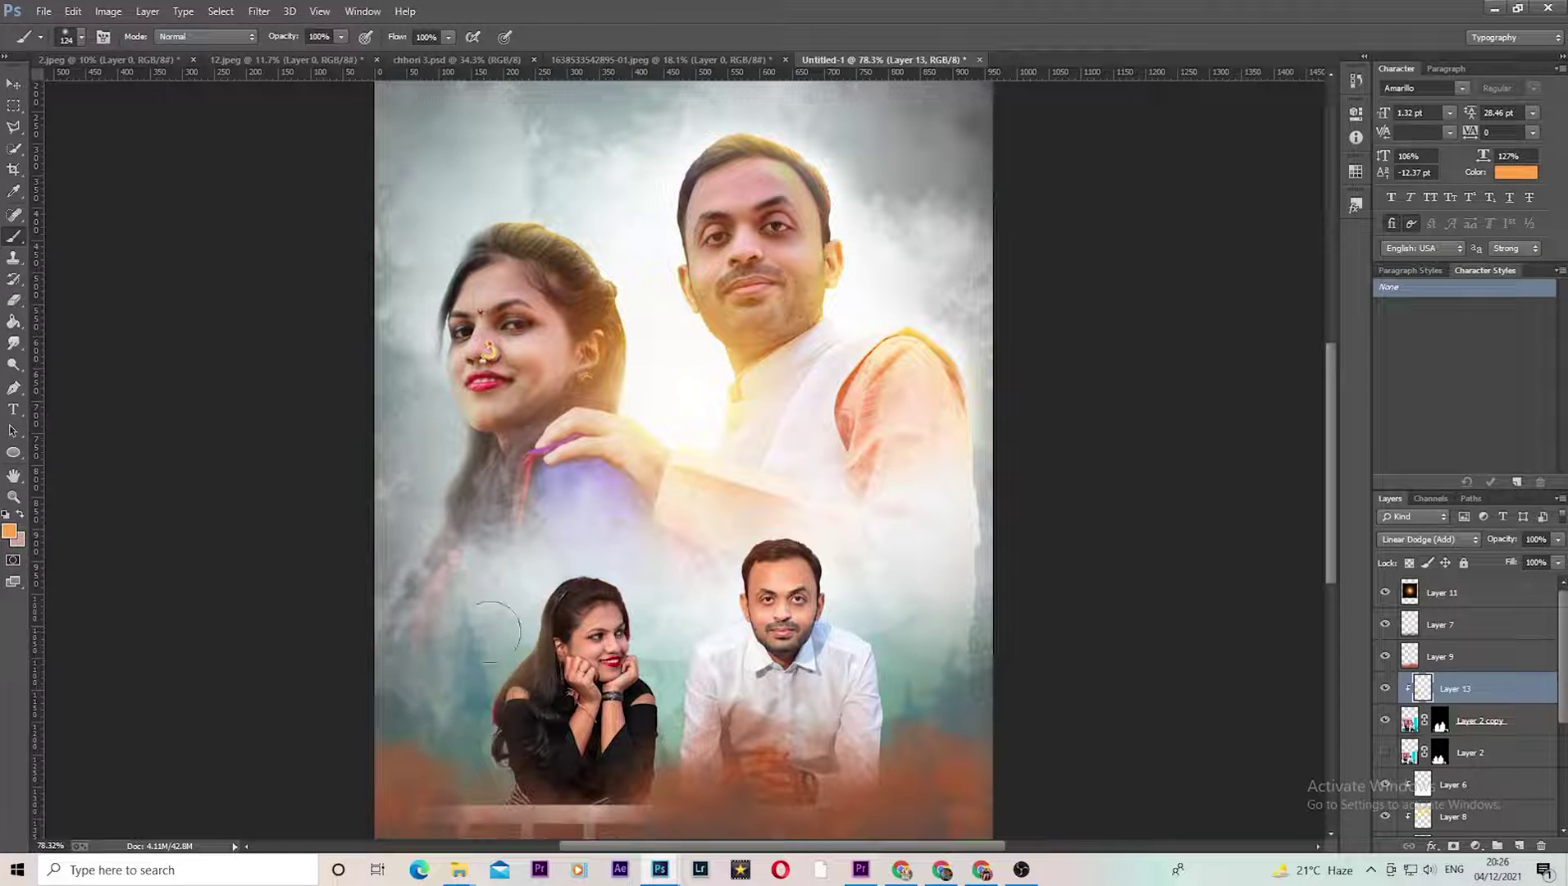
scroll(479, 802, "down", 3)
scroll(842, 505, "up", 3)
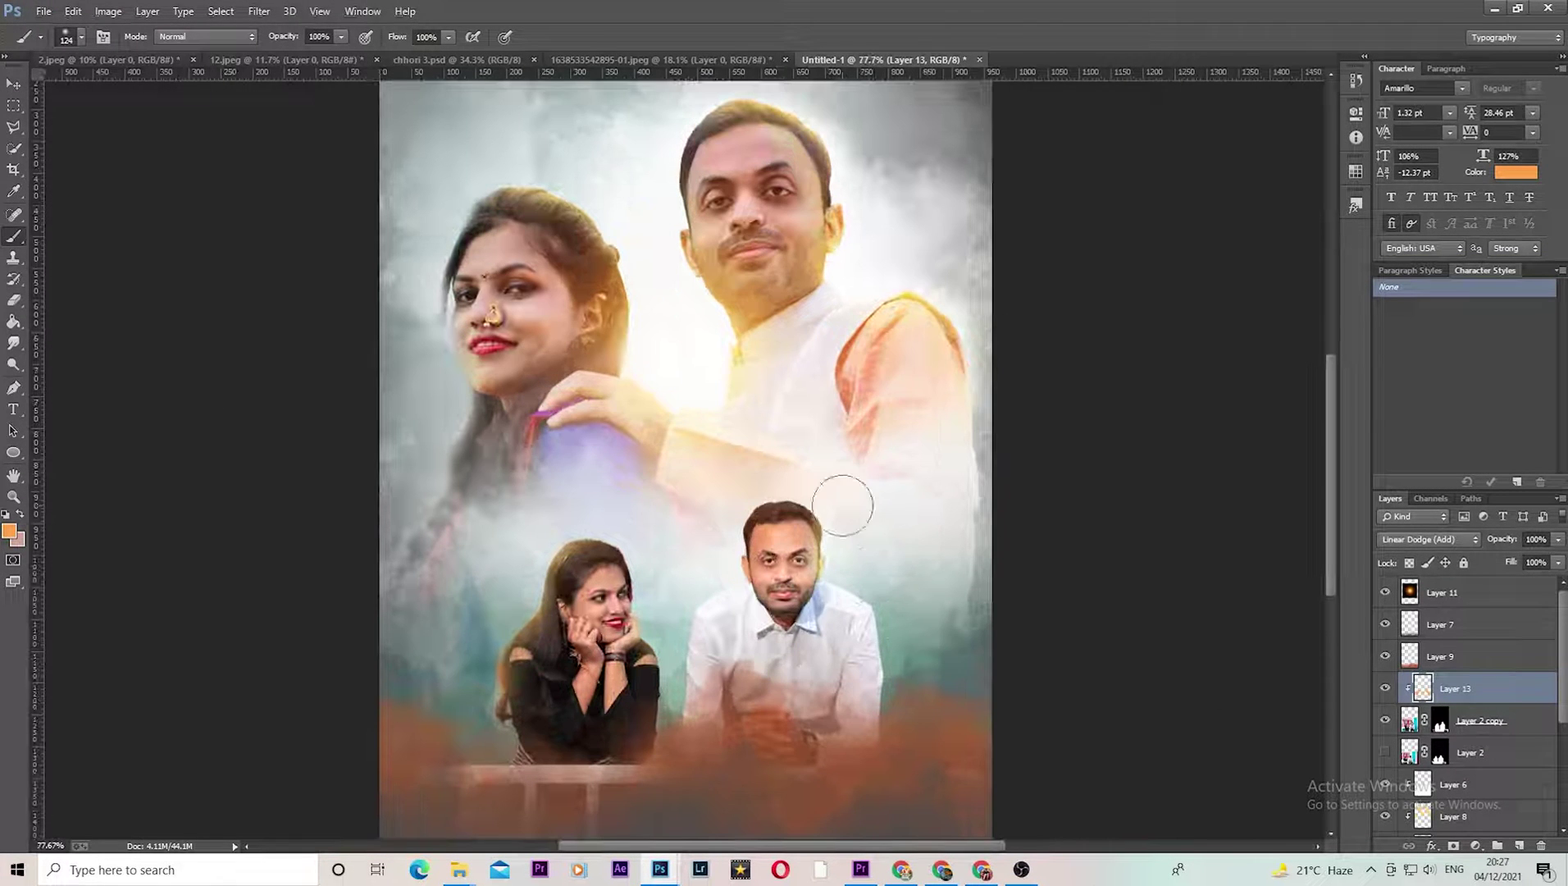
scroll(767, 542, "down", 3)
scroll(771, 517, "up", 2)
scroll(775, 501, "up", 2)
scroll(781, 476, "down", 2)
scroll(657, 472, "up", 1)
scroll(657, 472, "up", 1)
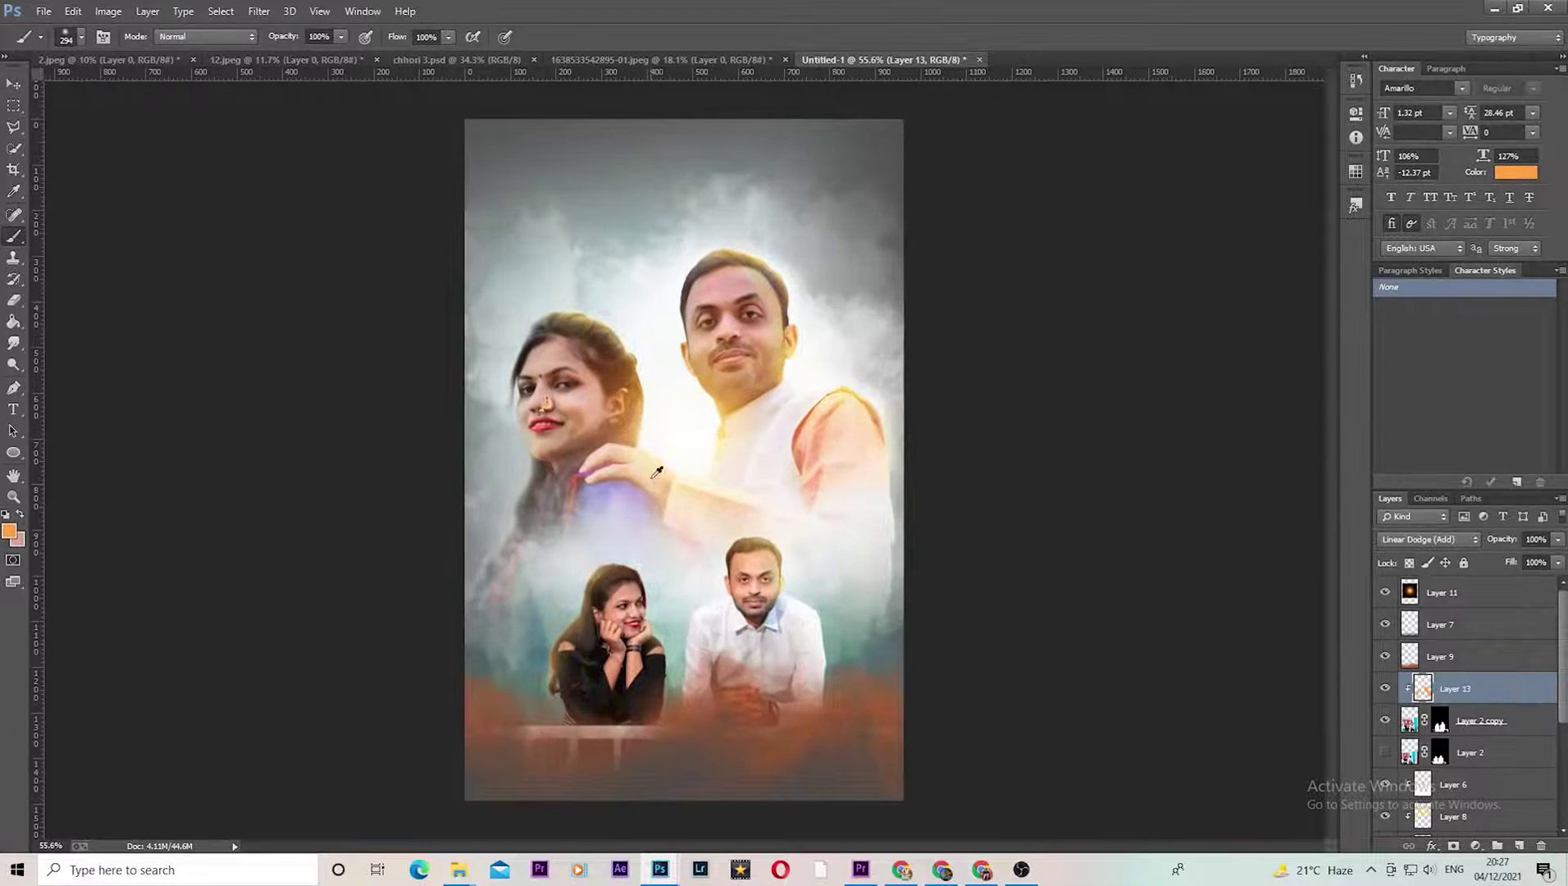
Step: Duplicate the orange glow layer, move the copy lower, place it beneath the portraits, and stretch it larger
key("ctrl+j")
key("ctrl+t")
left_click_drag(686, 658, 709, 648)
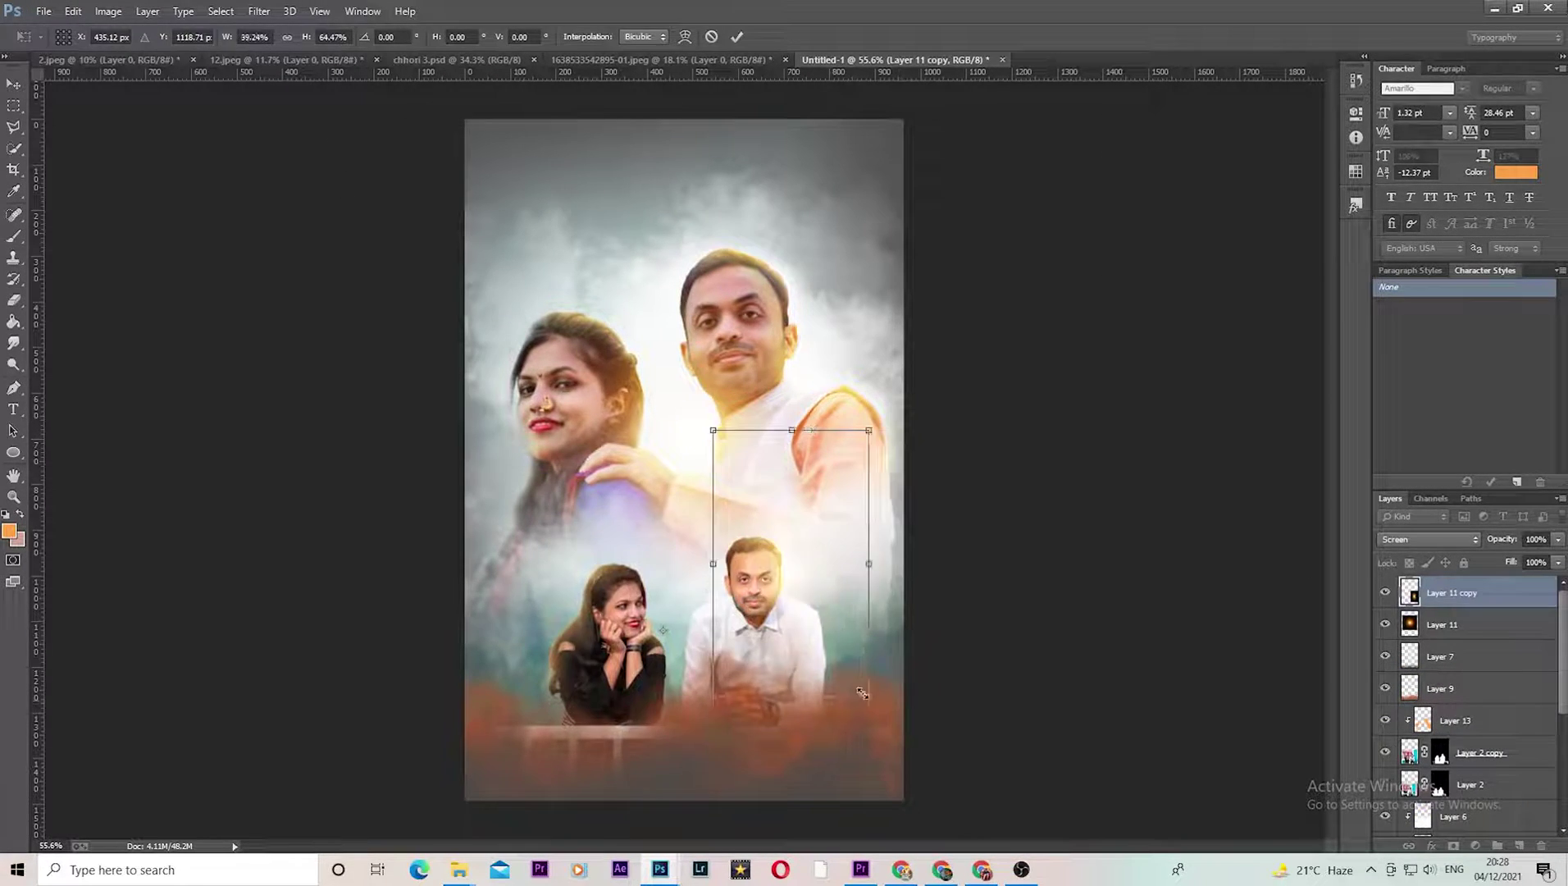
scroll(777, 231, "down", 5)
left_click_drag(1451, 592, 1464, 779)
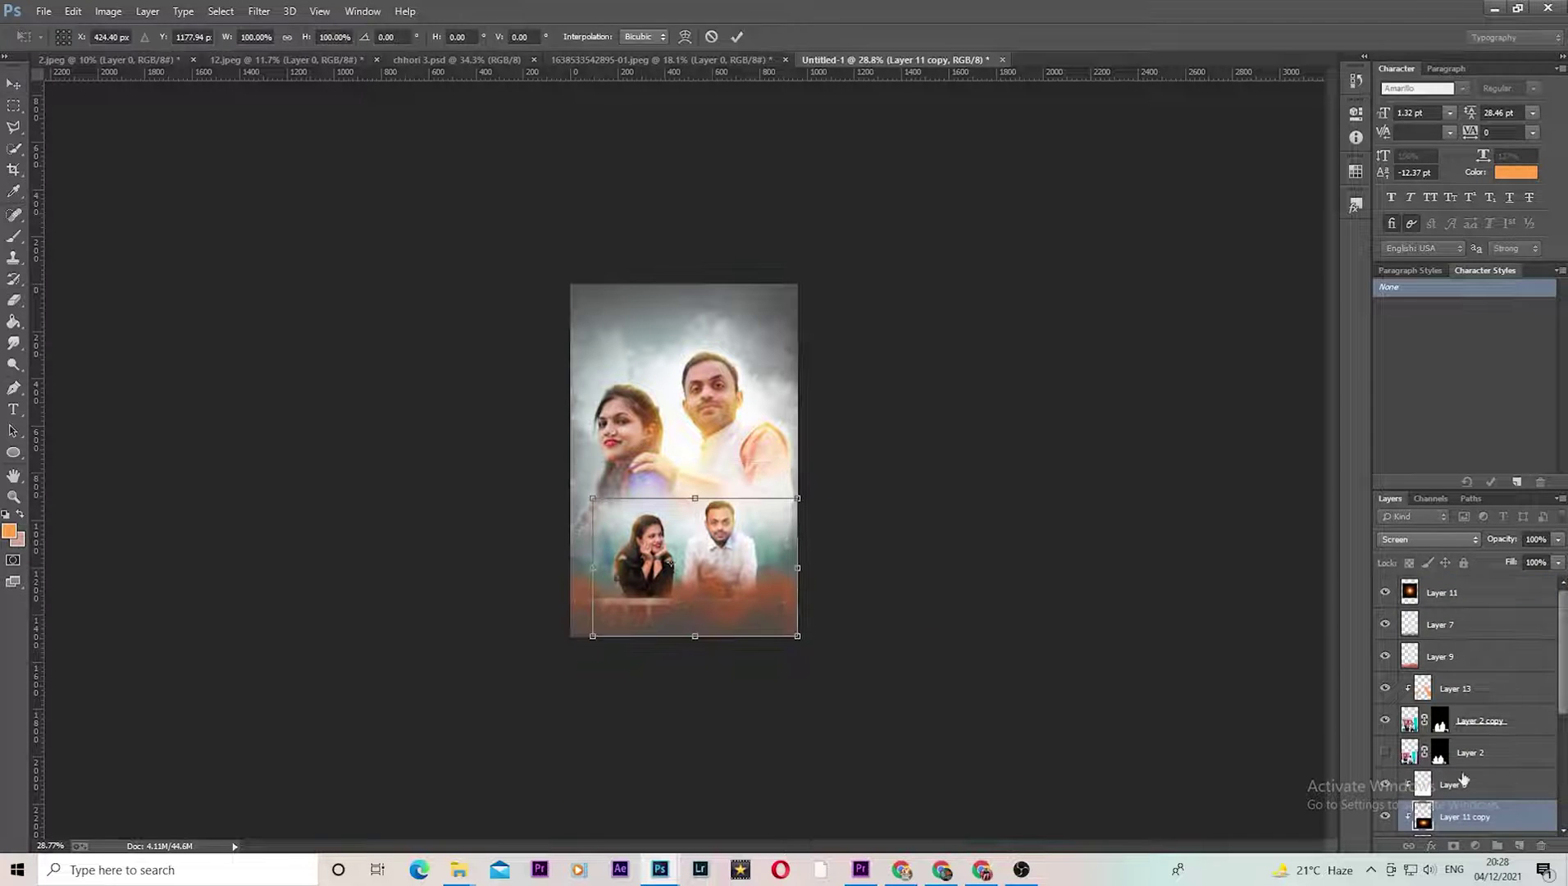
left_click(737, 36)
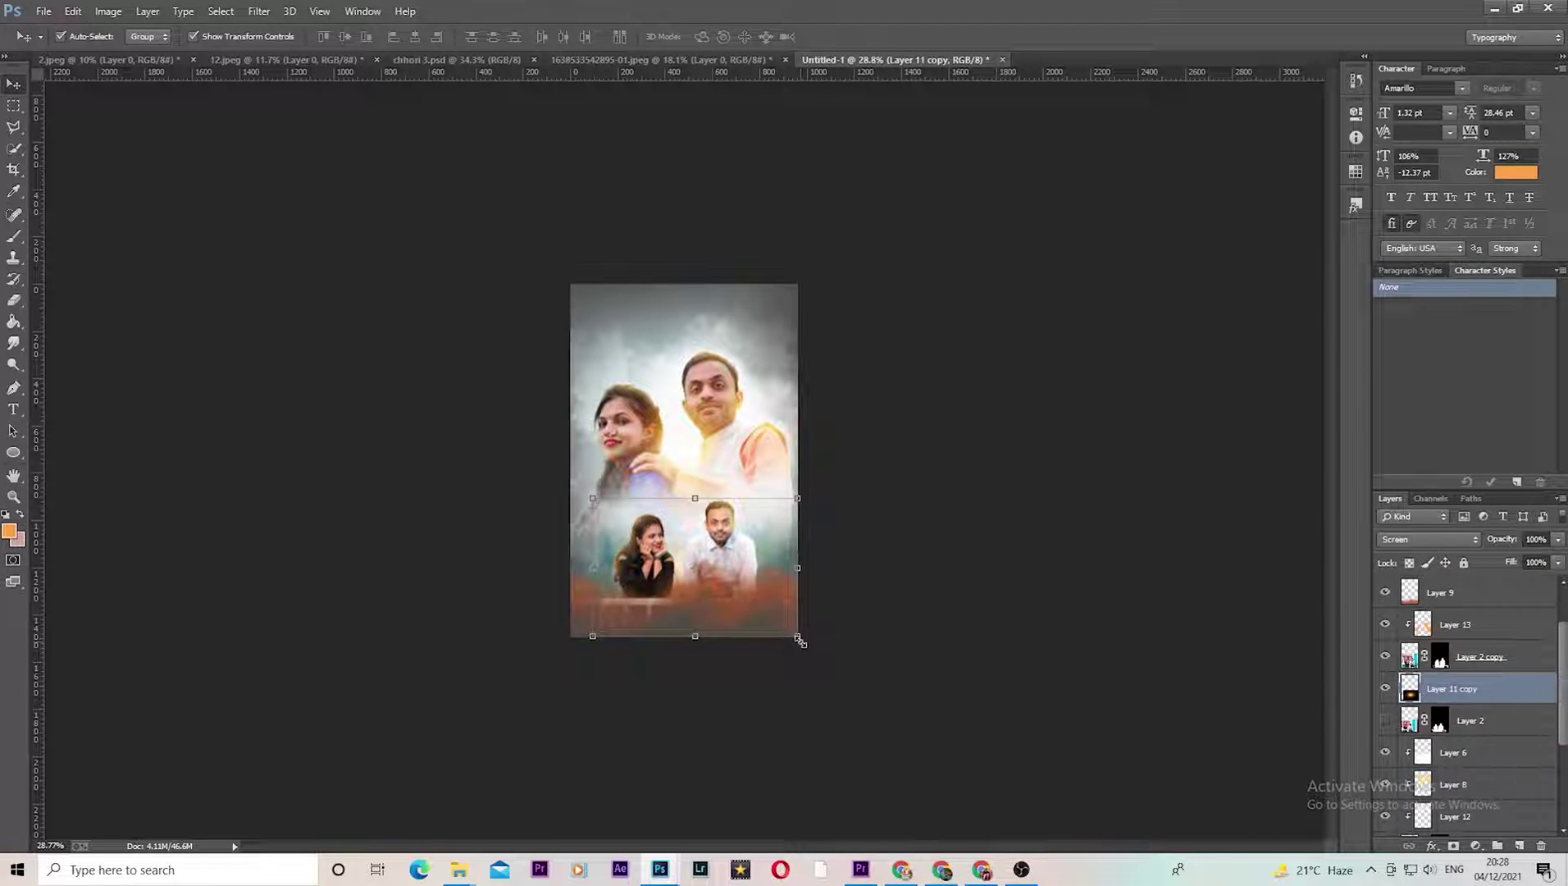
left_click_drag(797, 636, 843, 662)
scroll(912, 619, "up", 3)
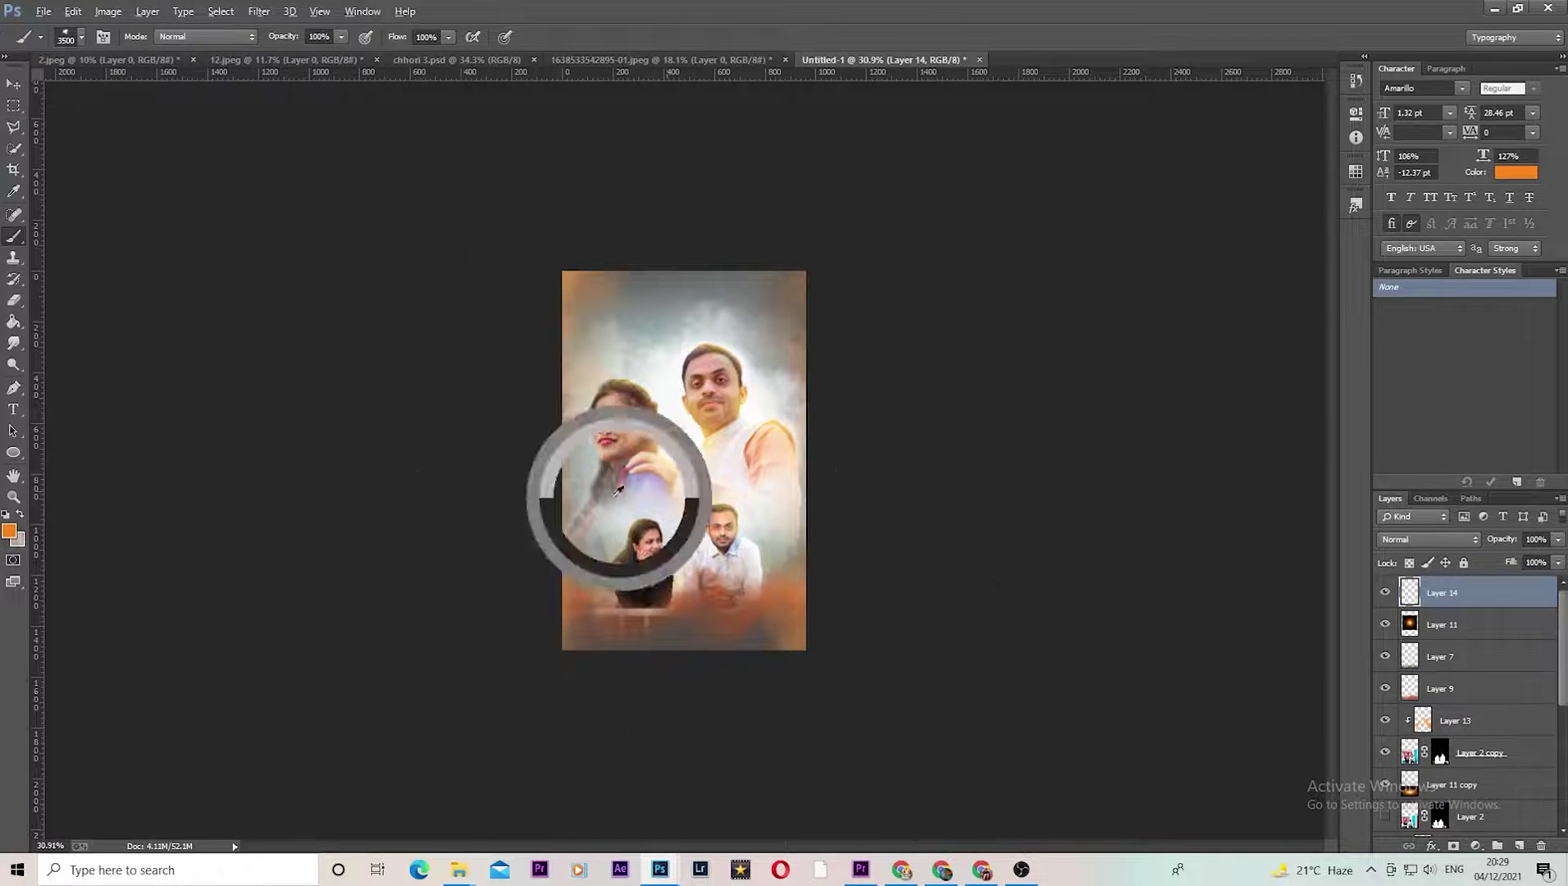
Step: Add a Brightness/Contrast adjustment that slightly darkens the poster and raises contrast
left_click(1476, 845)
left_click(1470, 549)
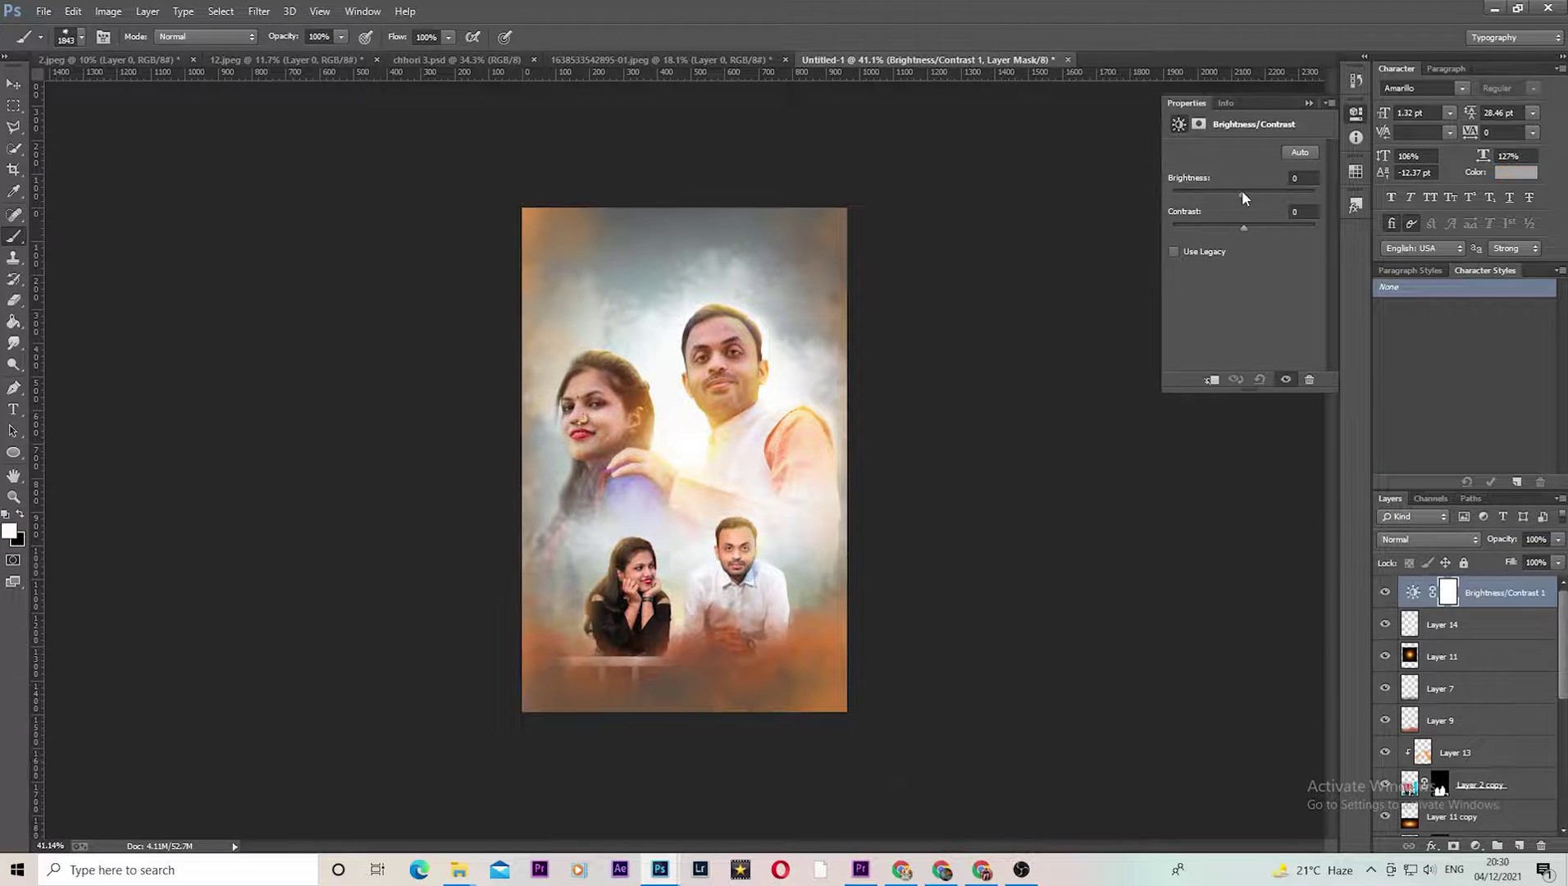
left_click_drag(1244, 192, 1237, 193)
left_click_drag(1244, 225, 1261, 231)
Step: Add a Vibrance adjustment layer with boosted vibrance
left_click(1477, 846)
left_click(1470, 628)
left_click_drag(1244, 167, 1257, 174)
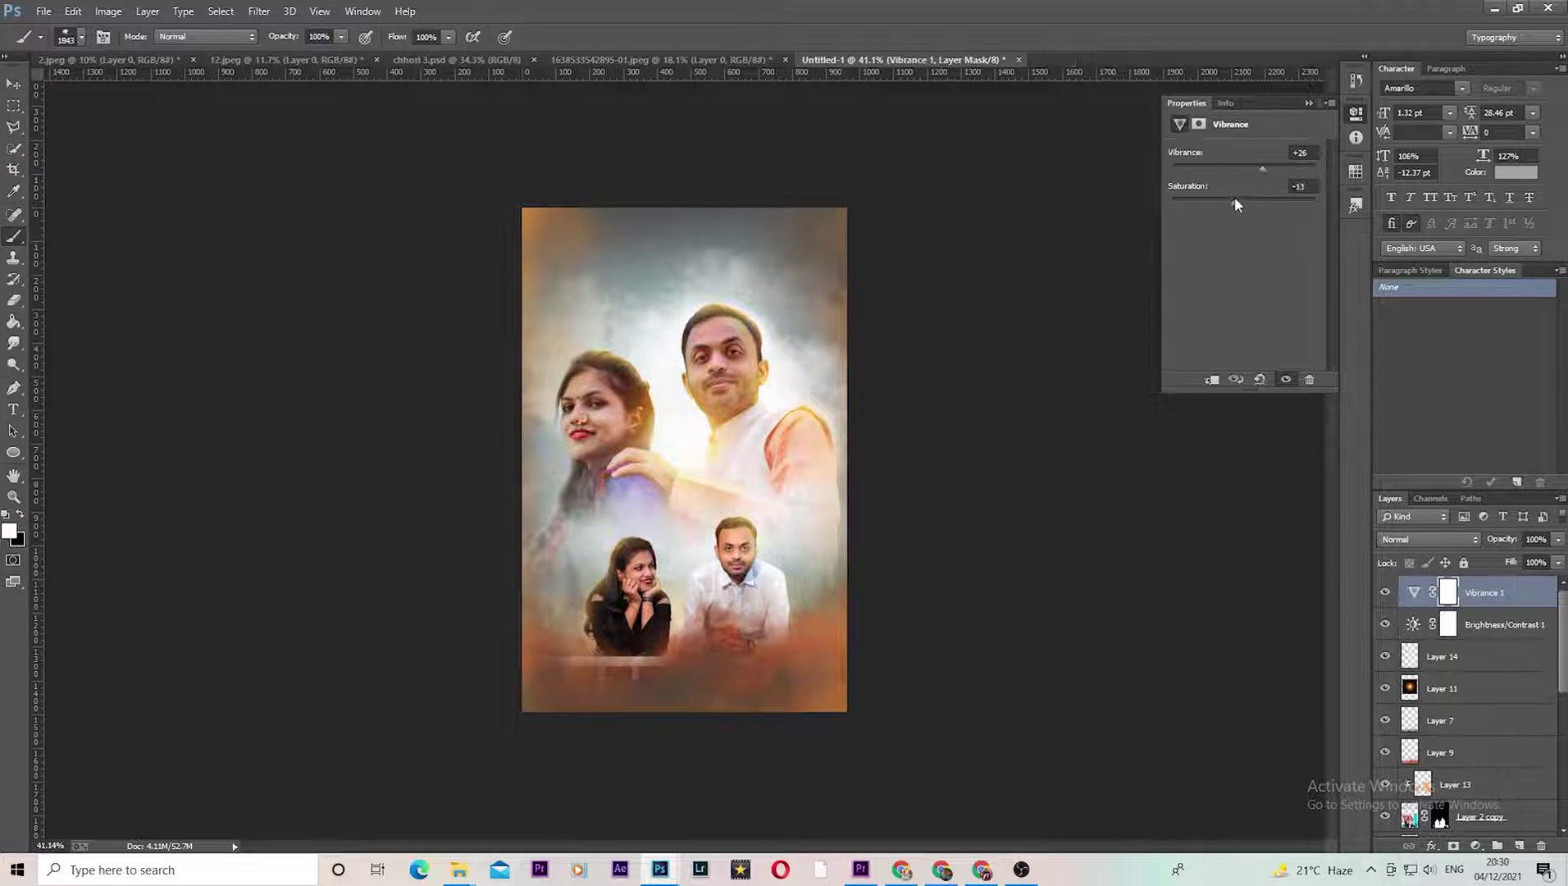
left_click(1476, 846)
left_click(1058, 541)
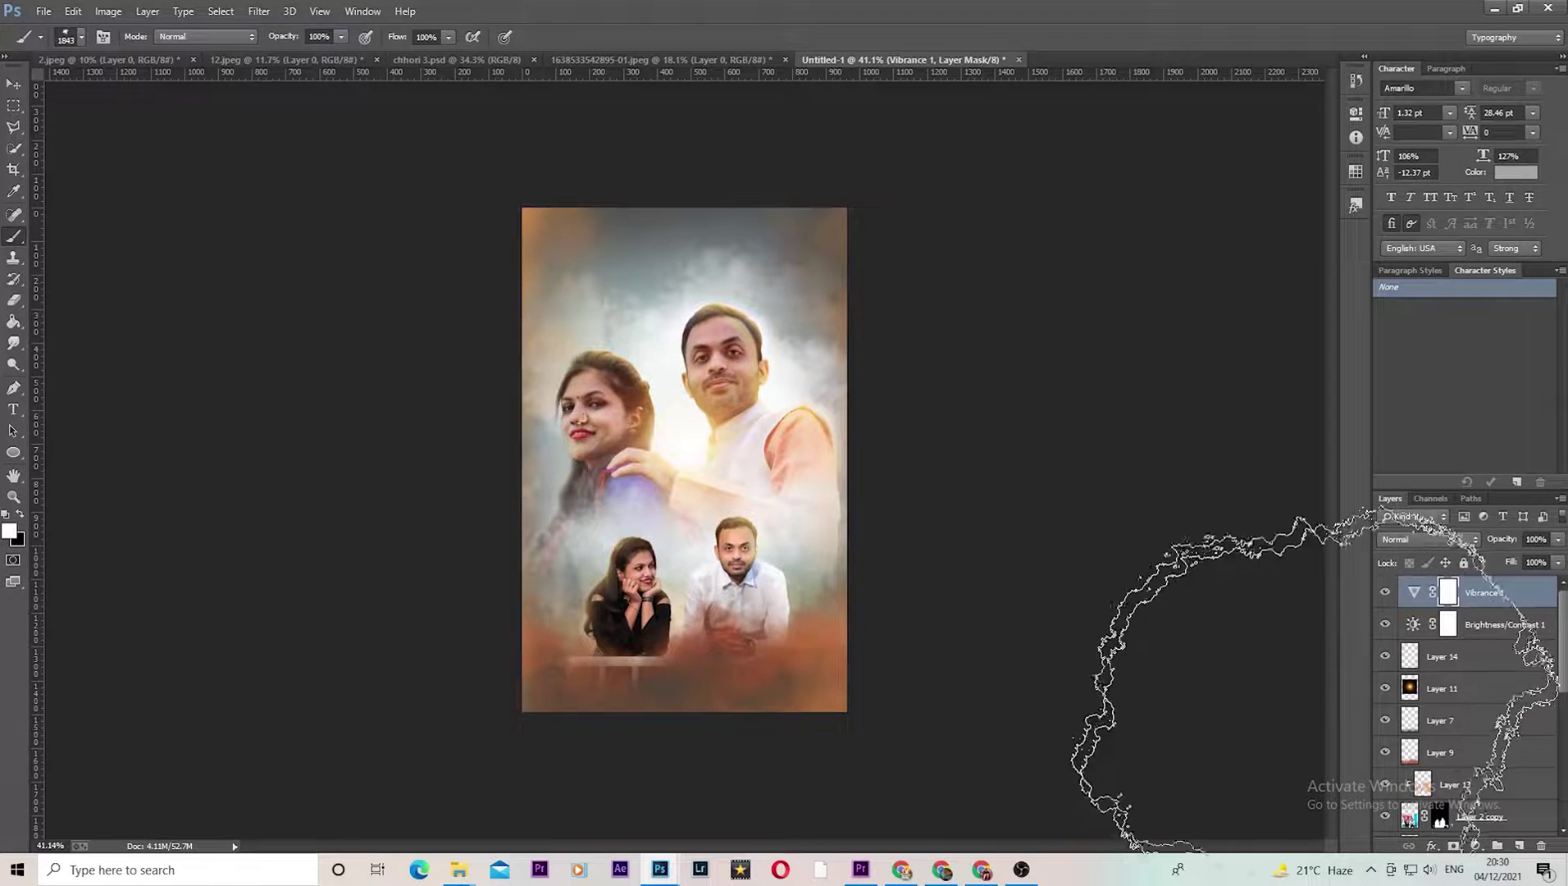
Step: Select the orange glow Layer 11 and reposition it higher on the poster
key("v")
scroll(1460, 697, "down", 2)
left_click(1425, 631)
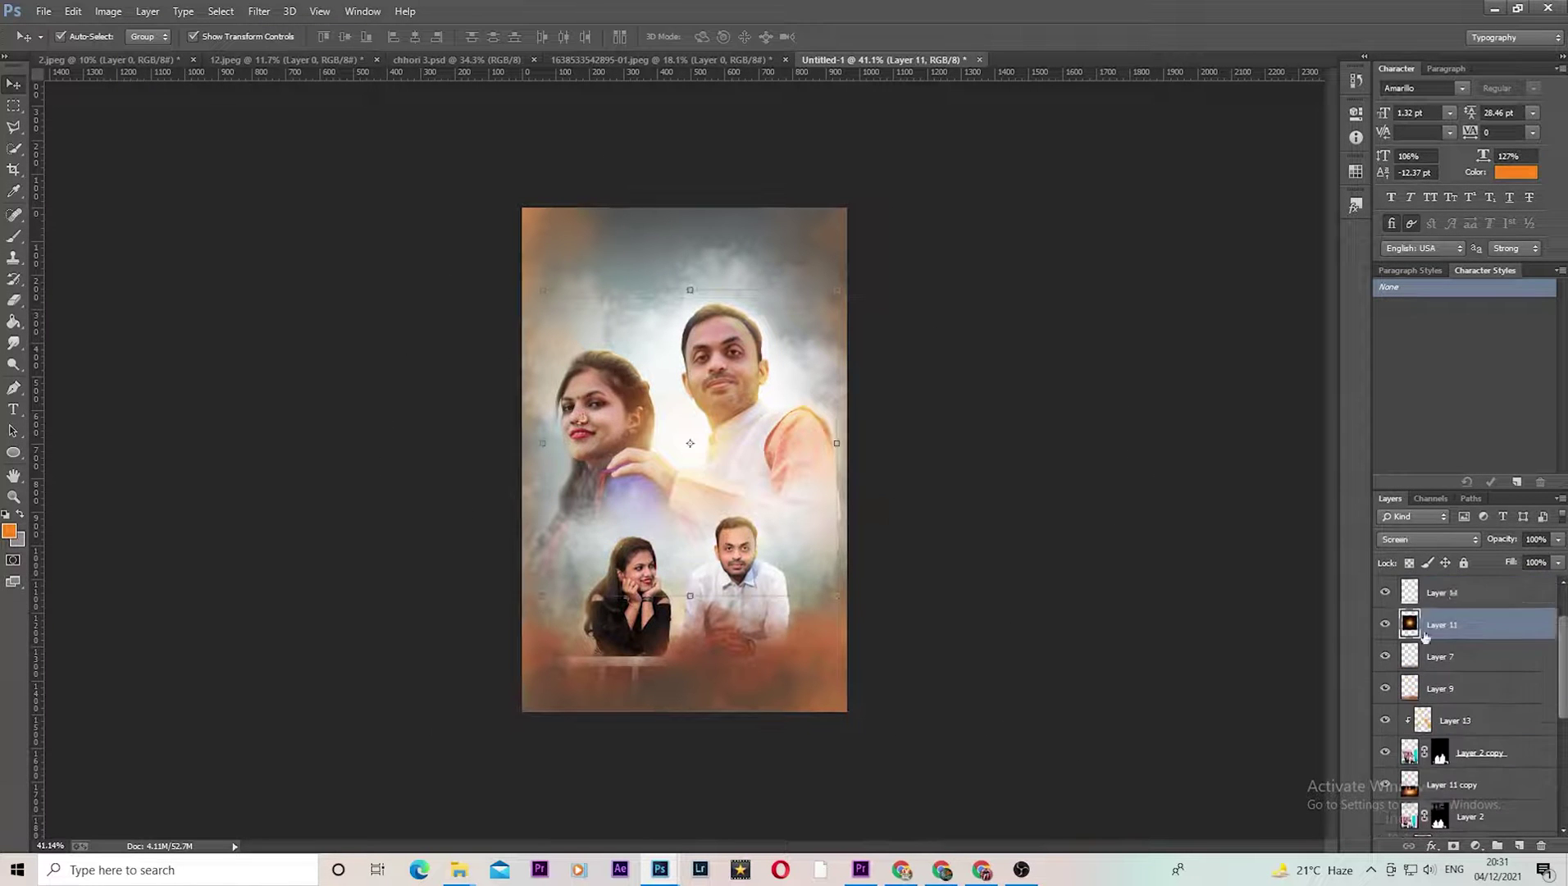
left_click_drag(1425, 638, 1420, 648)
mouse_move(662, 510)
left_mouse_down()
mouse_move(696, 352)
mouse_move(693, 394)
left_mouse_up()
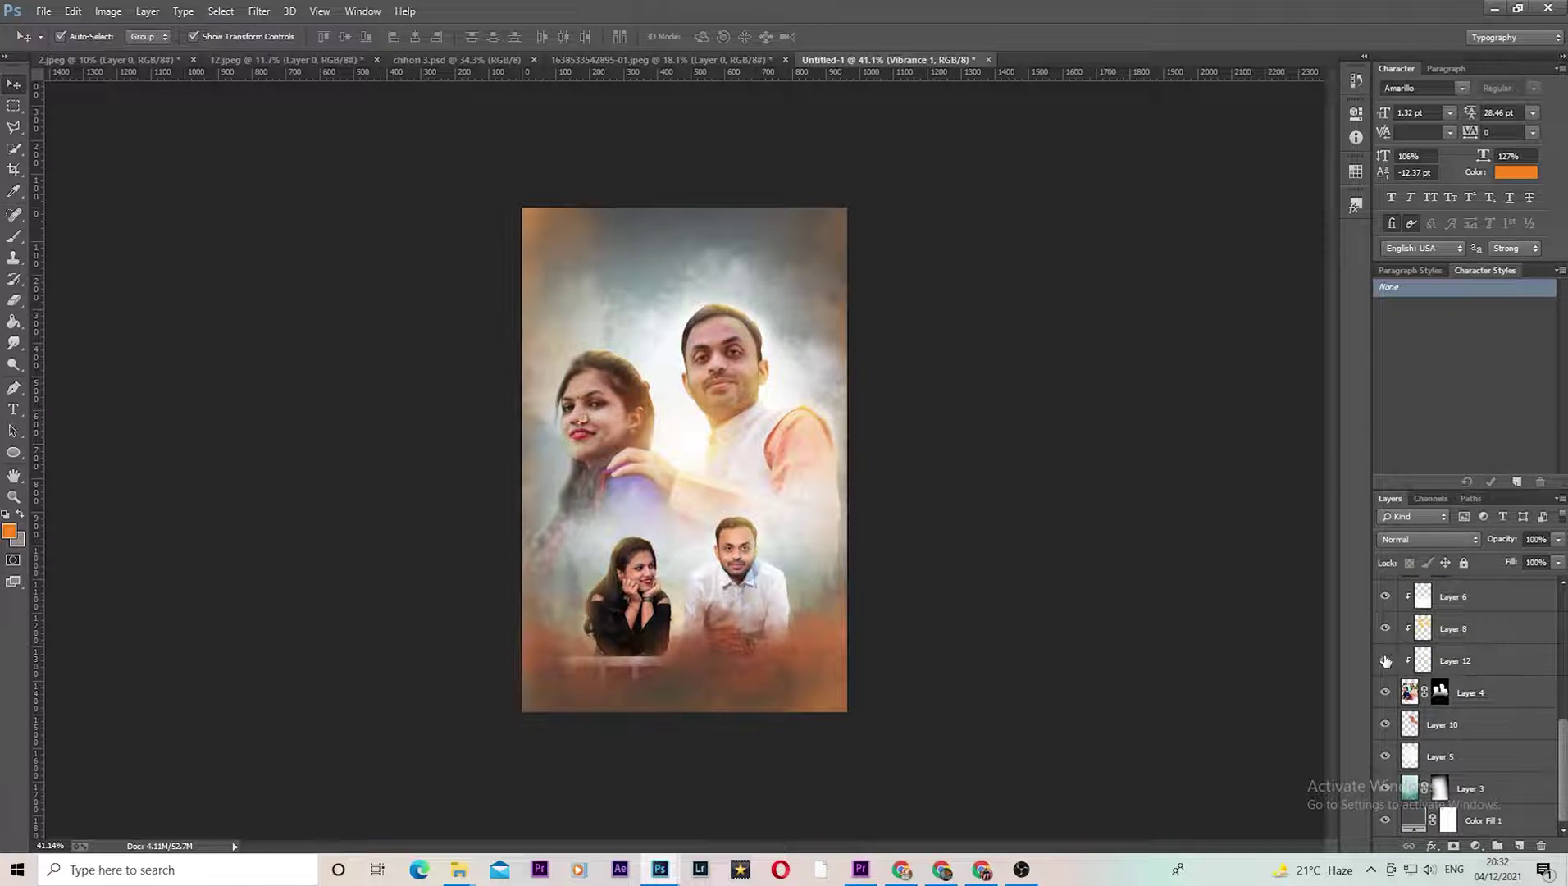
Step: Scale the large couple portrait and its blended layers slightly smaller together
left_click(1476, 644, "shift")
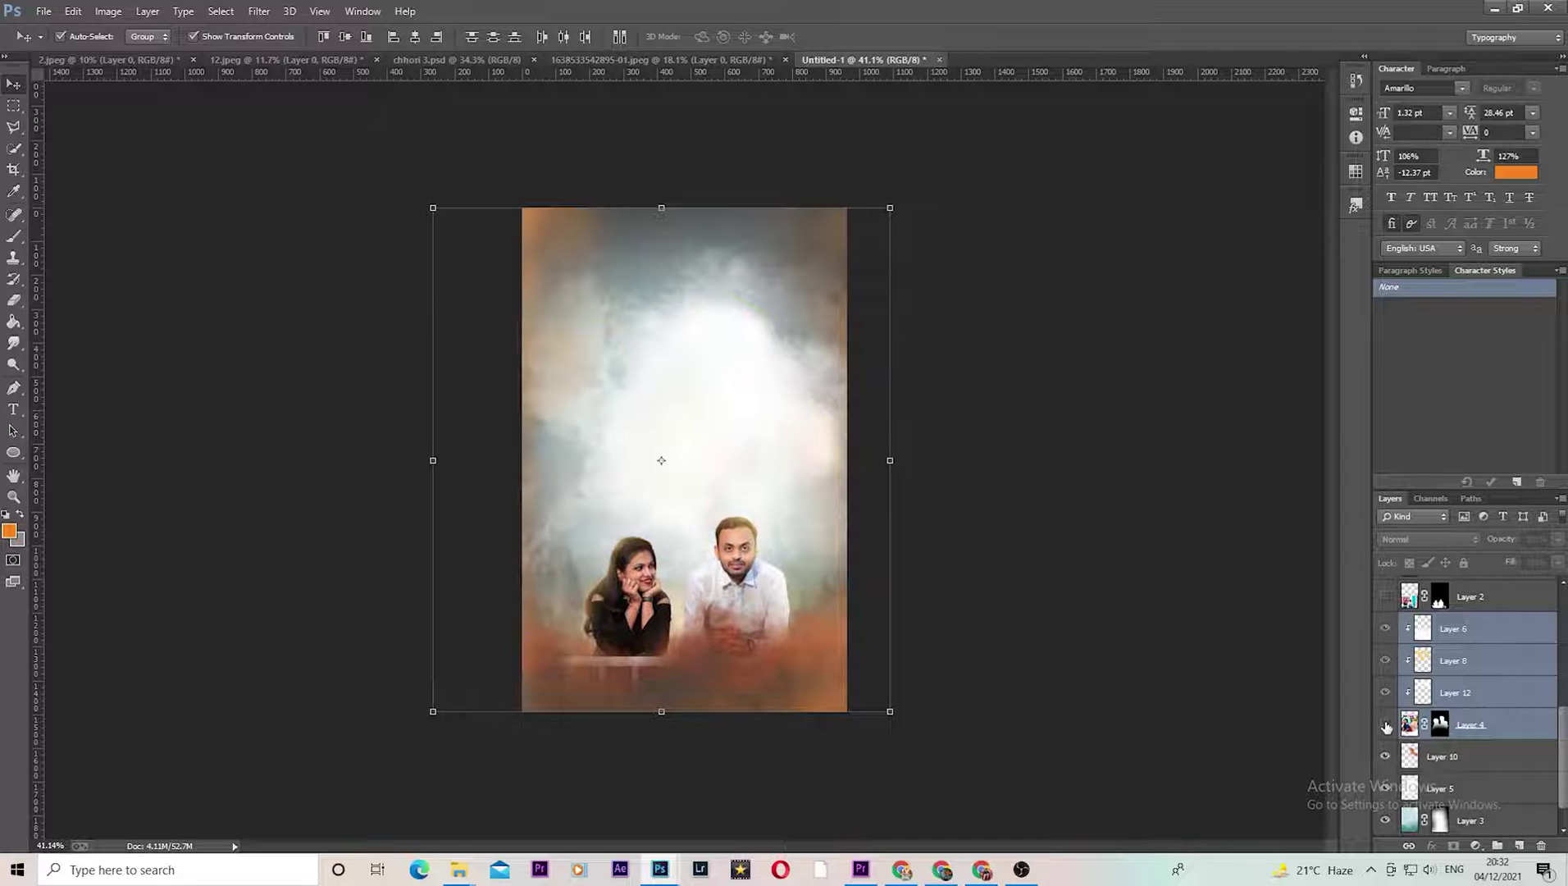
left_click(1385, 724)
left_click(1385, 724)
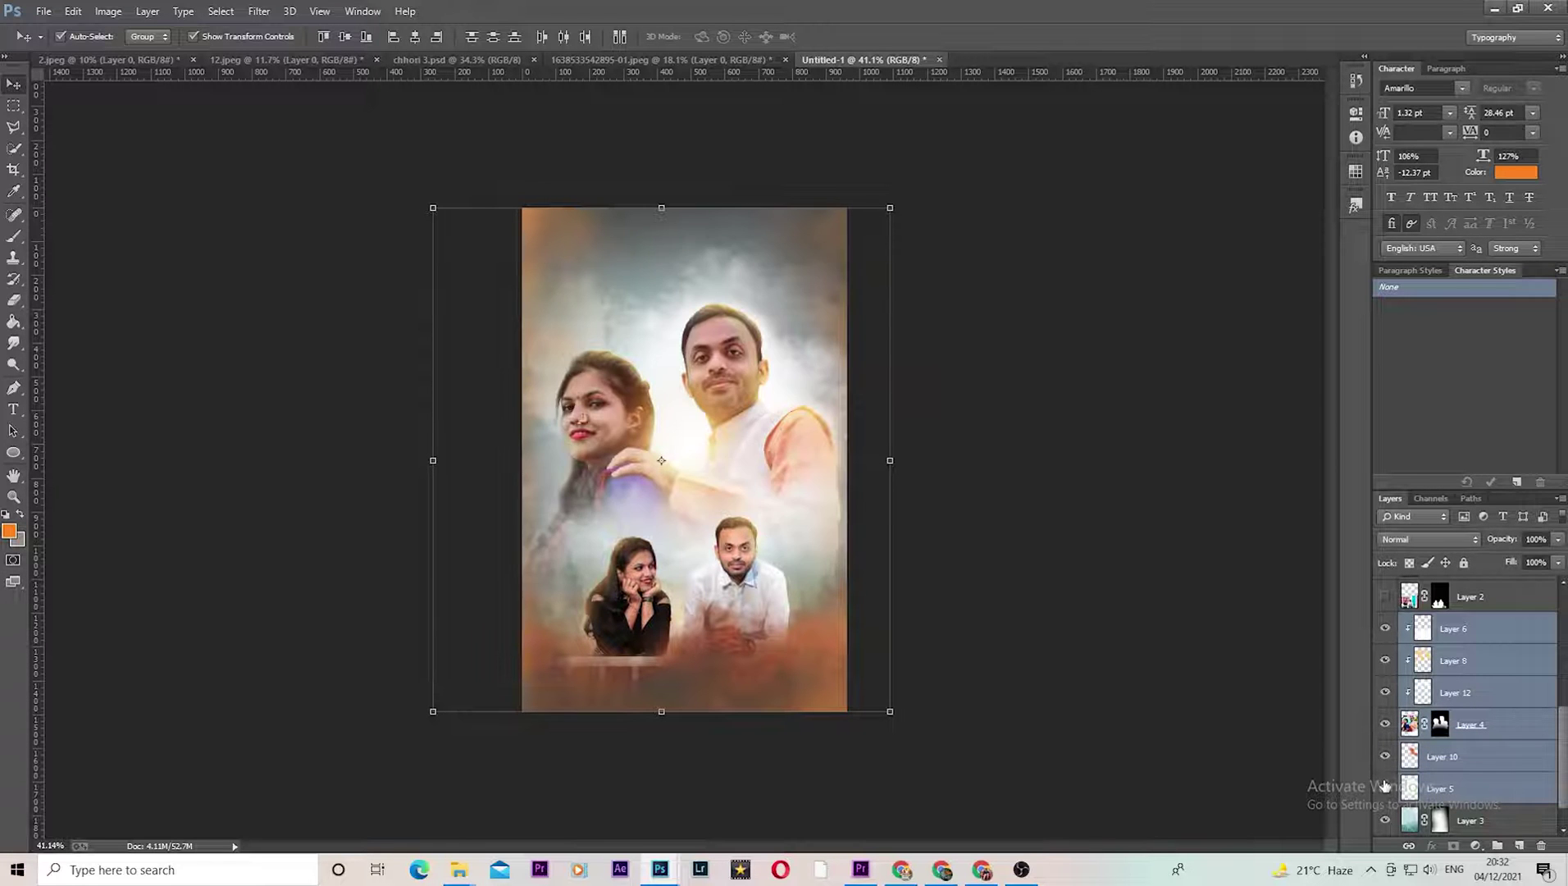
left_click_drag(890, 712, 863, 711)
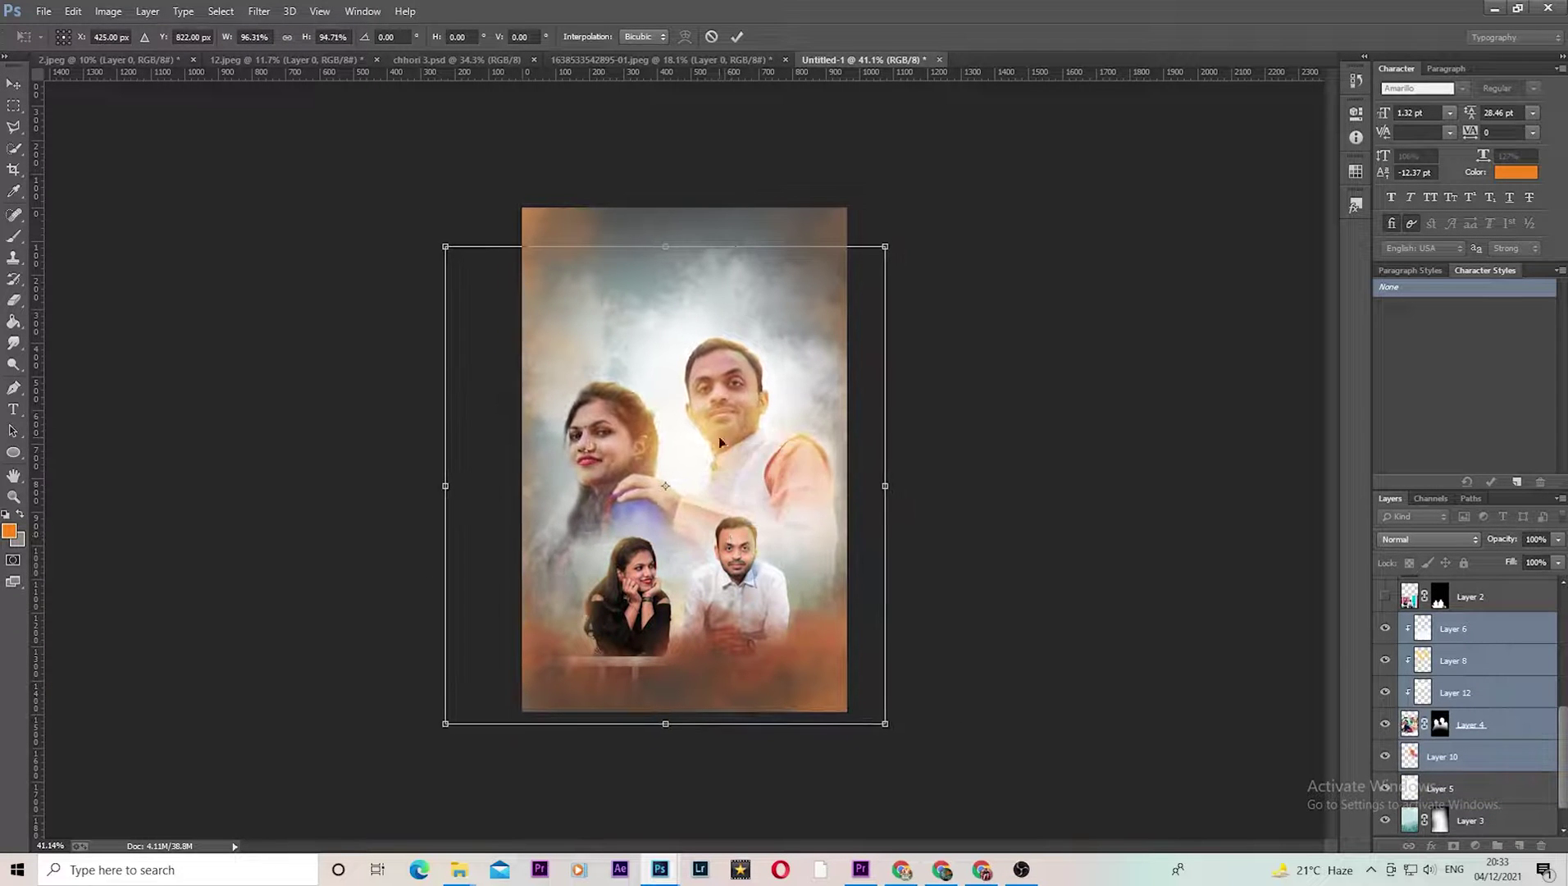
key("Return")
Step: Bring the title, date and names text group from chhori 3.psd into the poster
left_click(752, 156)
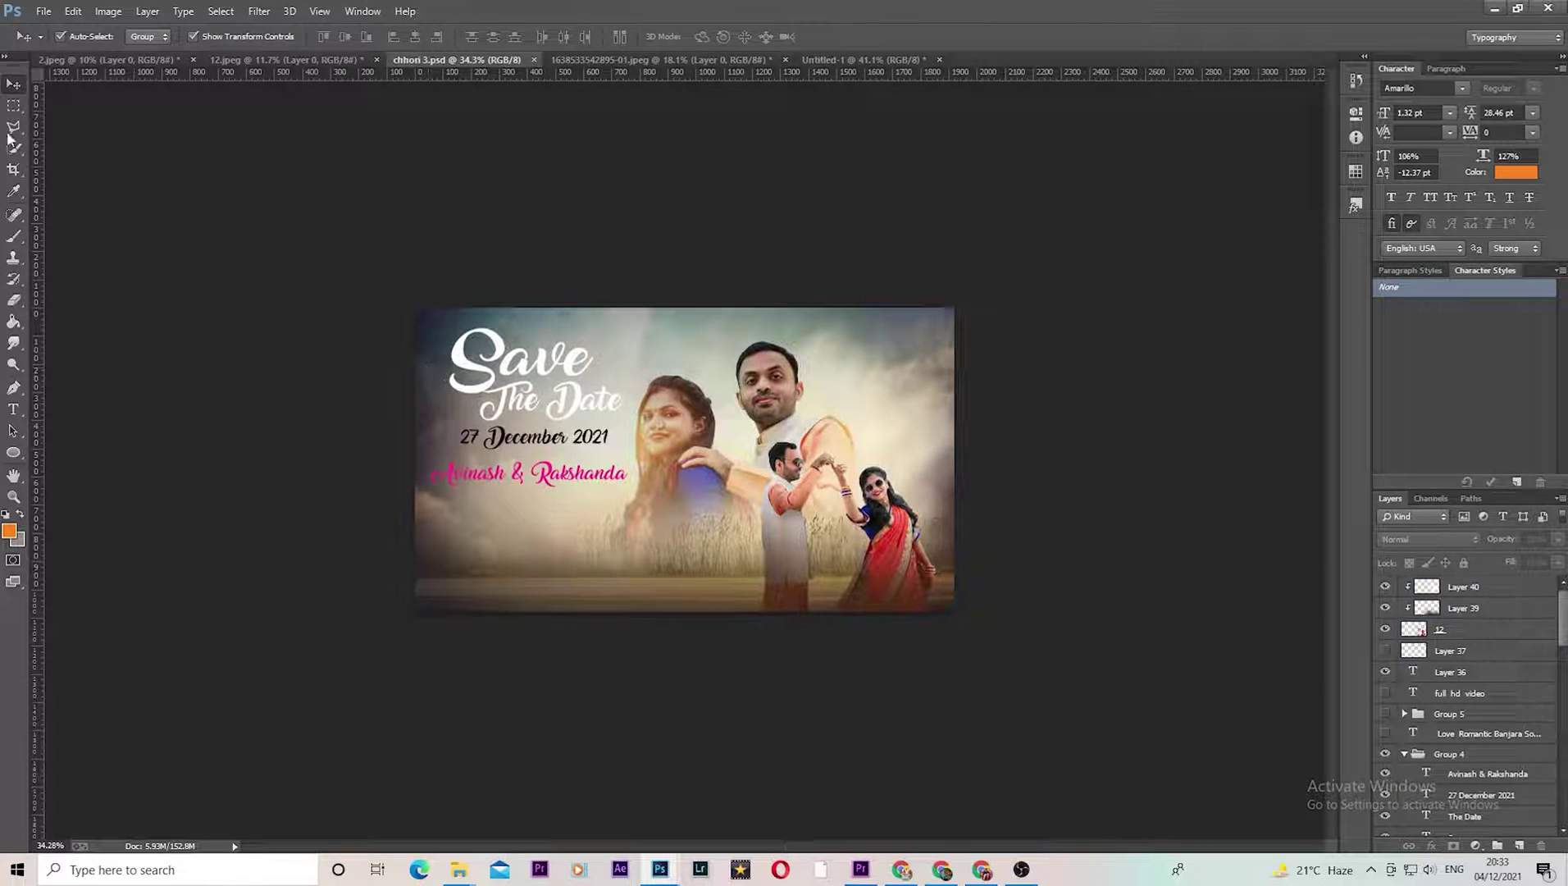
mouse_move(840, 65)
left_mouse_down()
mouse_move(529, 345)
mouse_move(666, 400)
left_mouse_up()
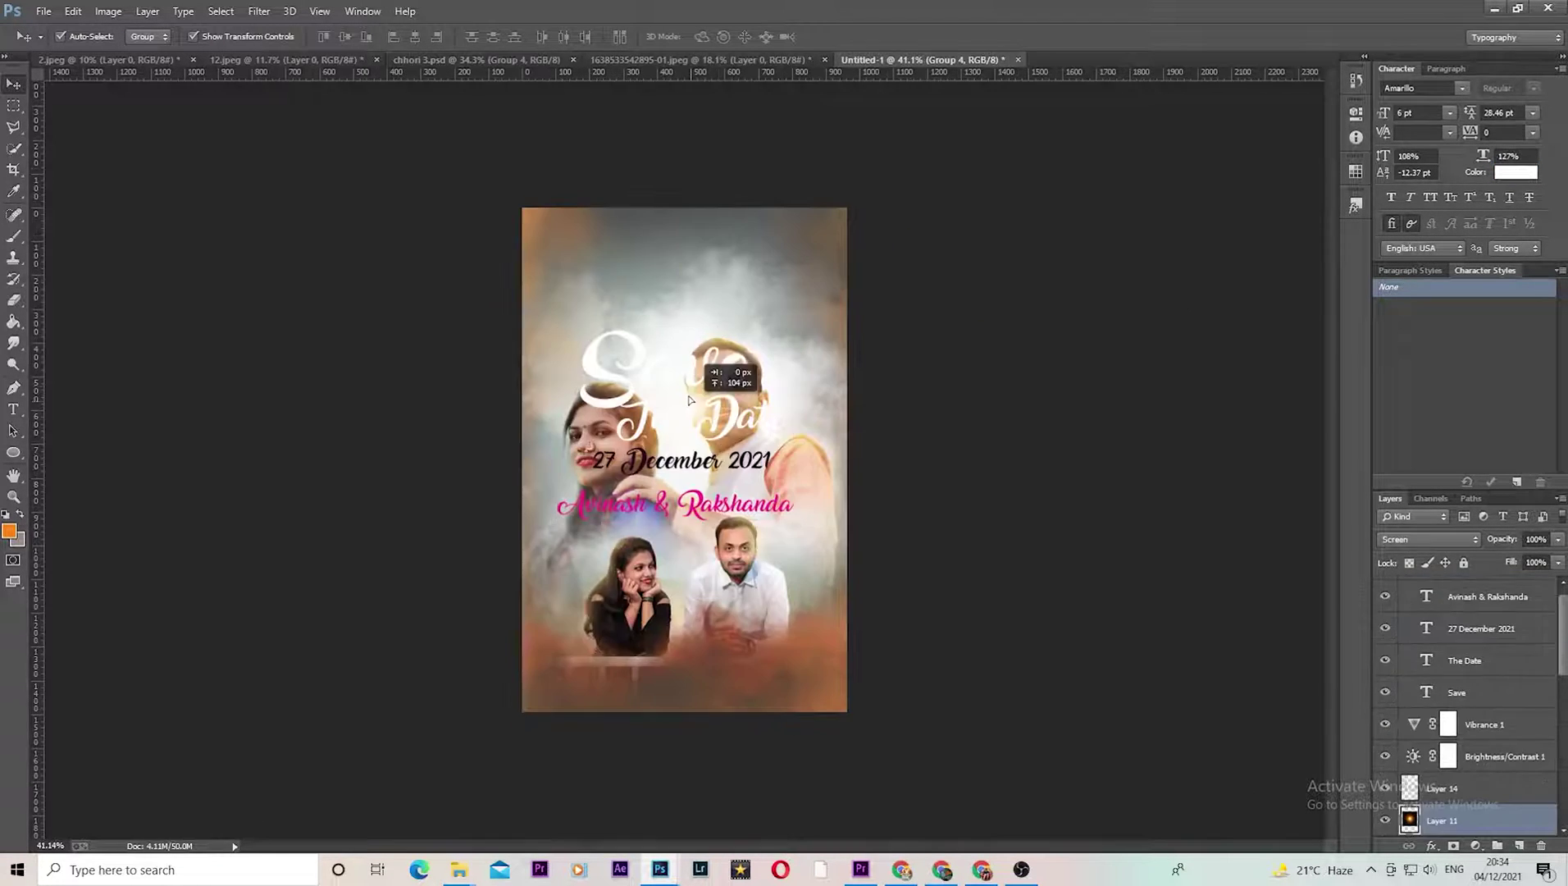
left_click(1450, 586)
Step: Move and resize 'The Date' and 'Save' into place at the poster's top
left_click(1465, 675)
key("ctrl+t")
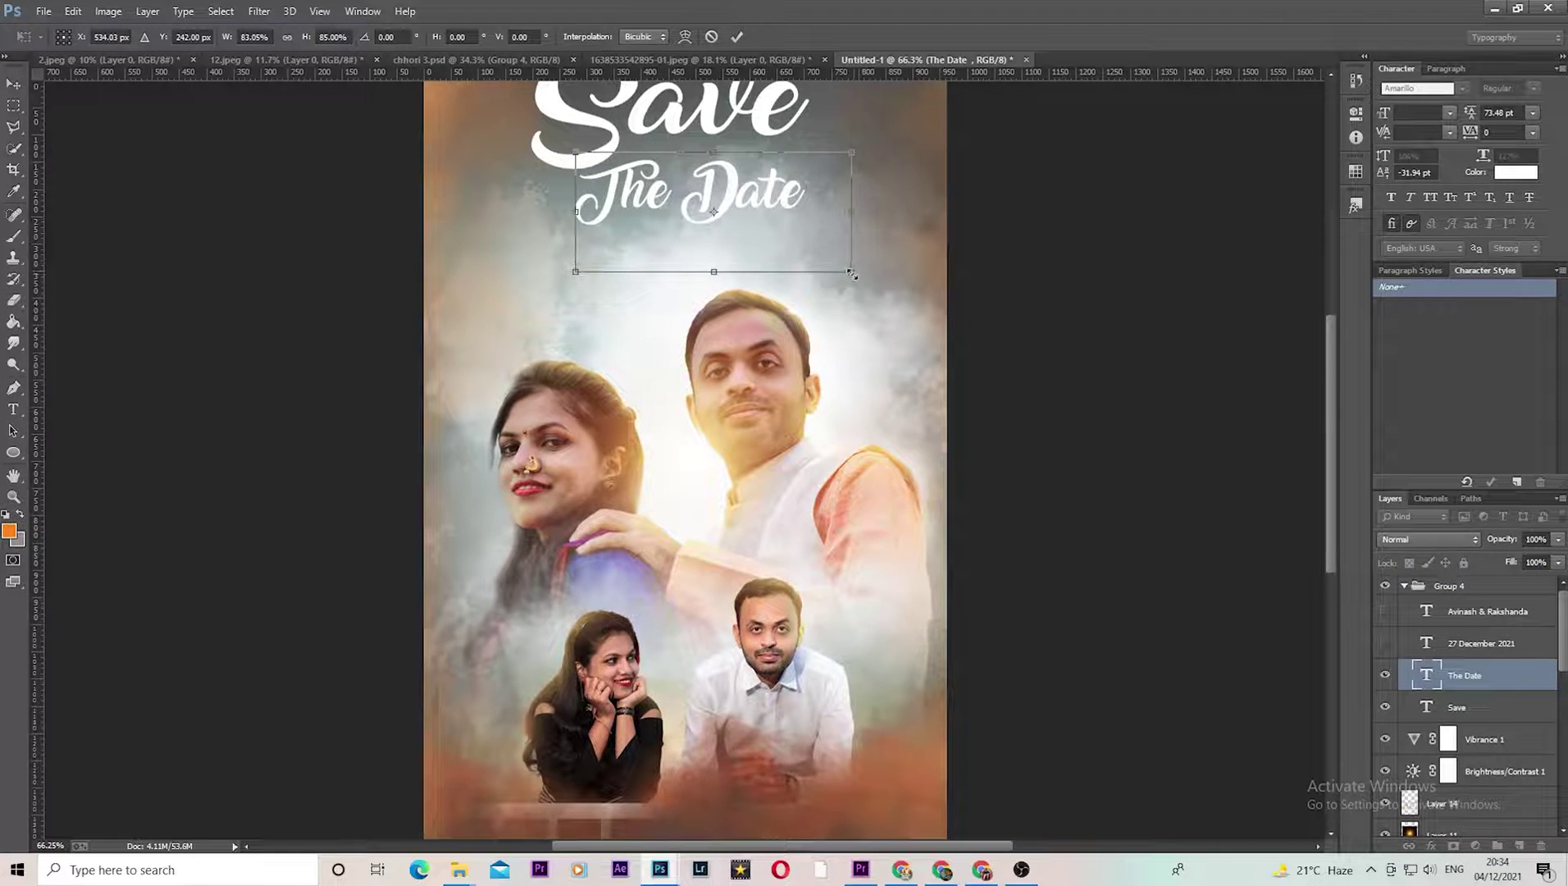
left_click_drag(710, 270, 712, 304)
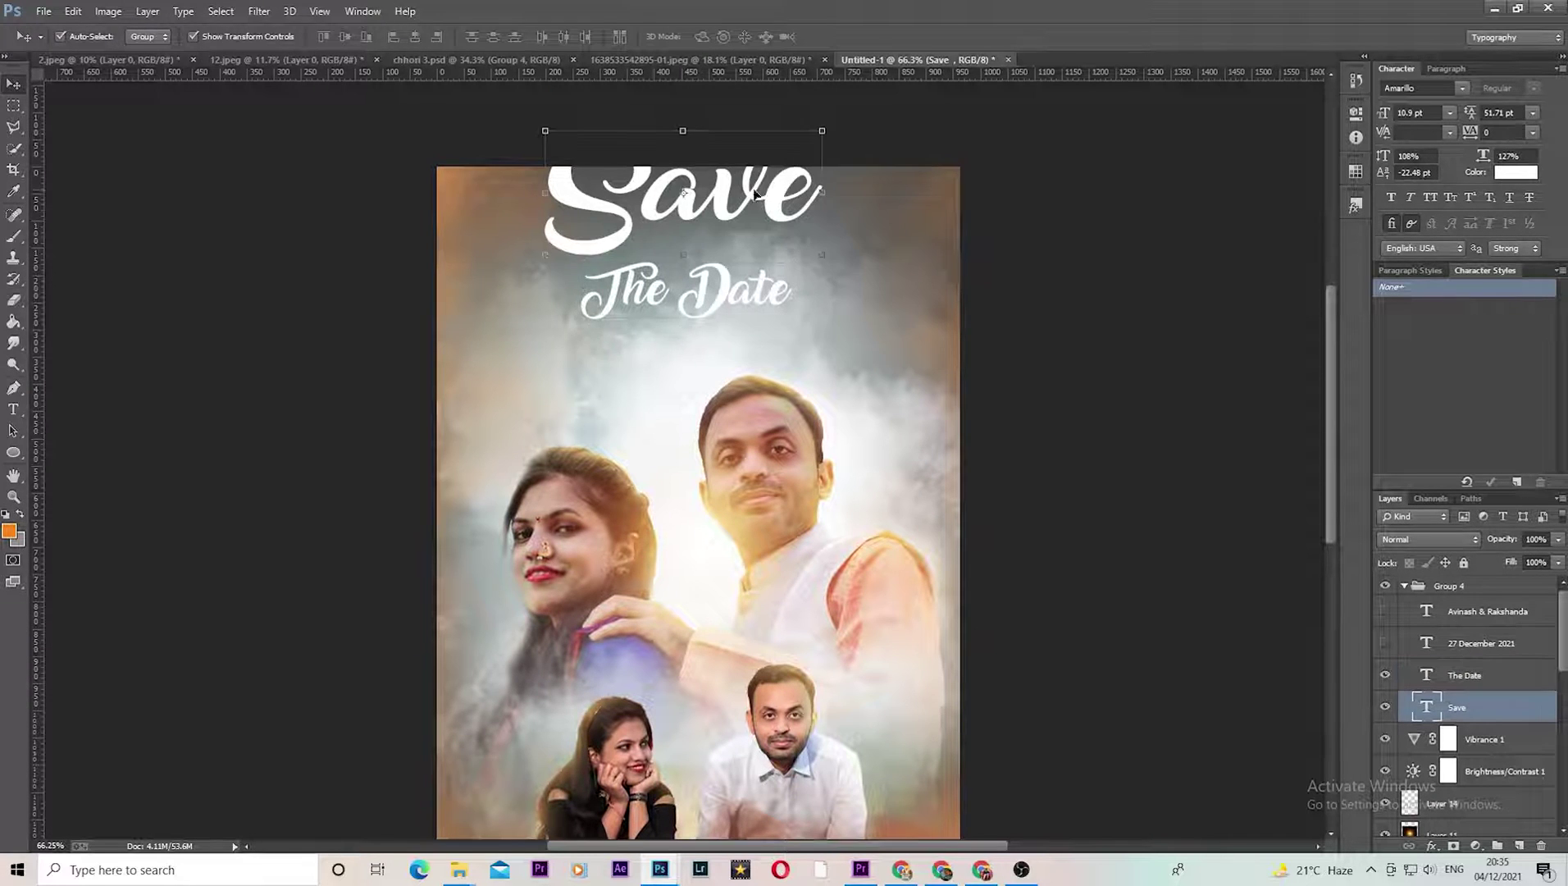
left_click_drag(755, 193, 872, 345)
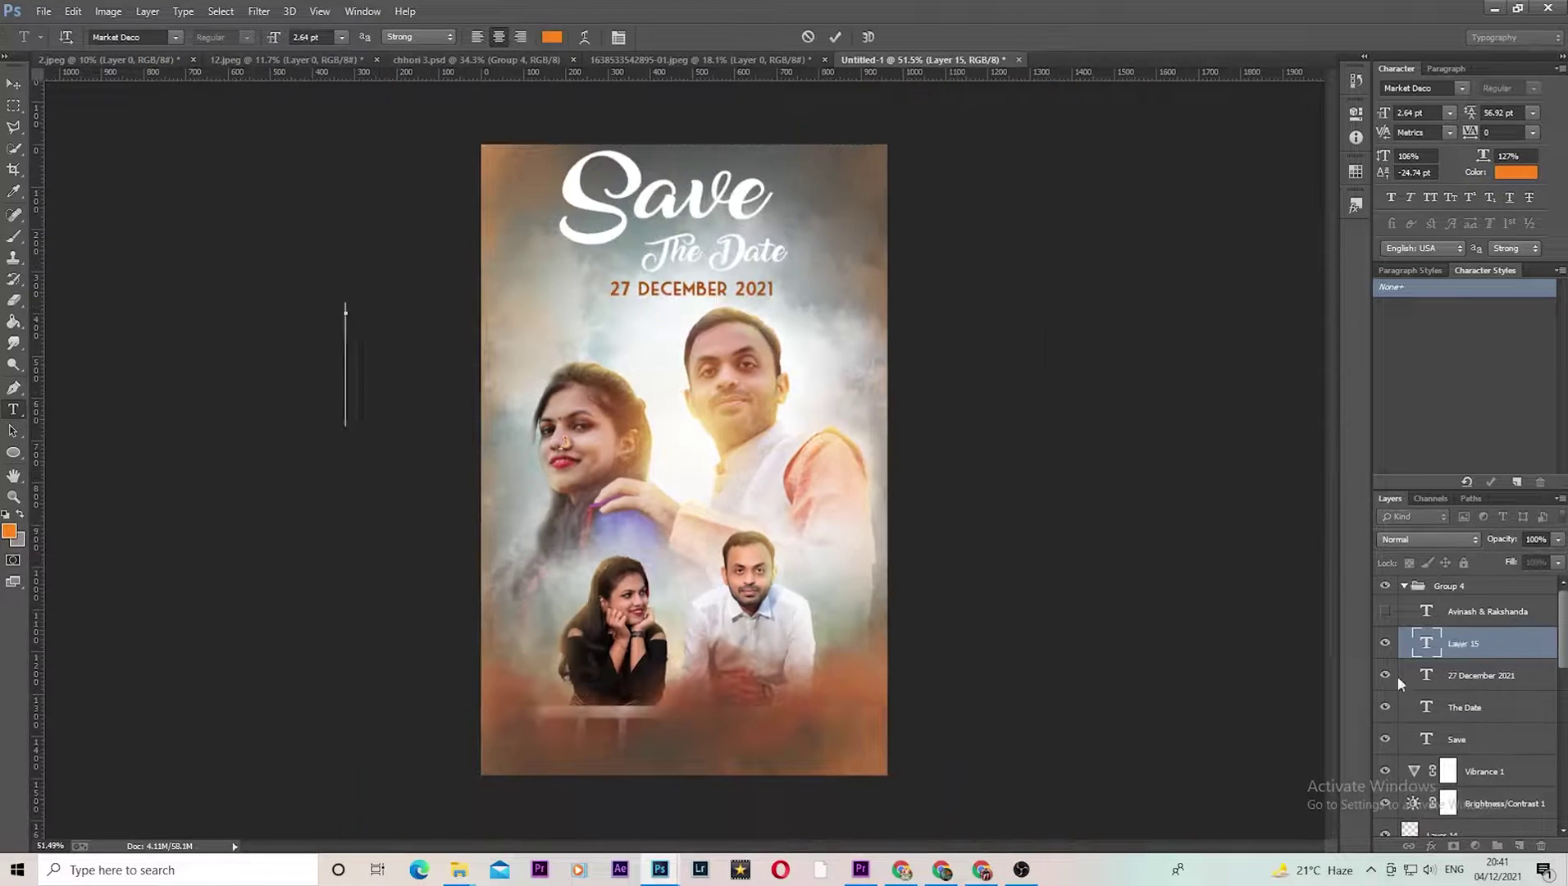
Step: Mirror the lower couple photo and commit the restyled names text at the bottom
left_click(1468, 656)
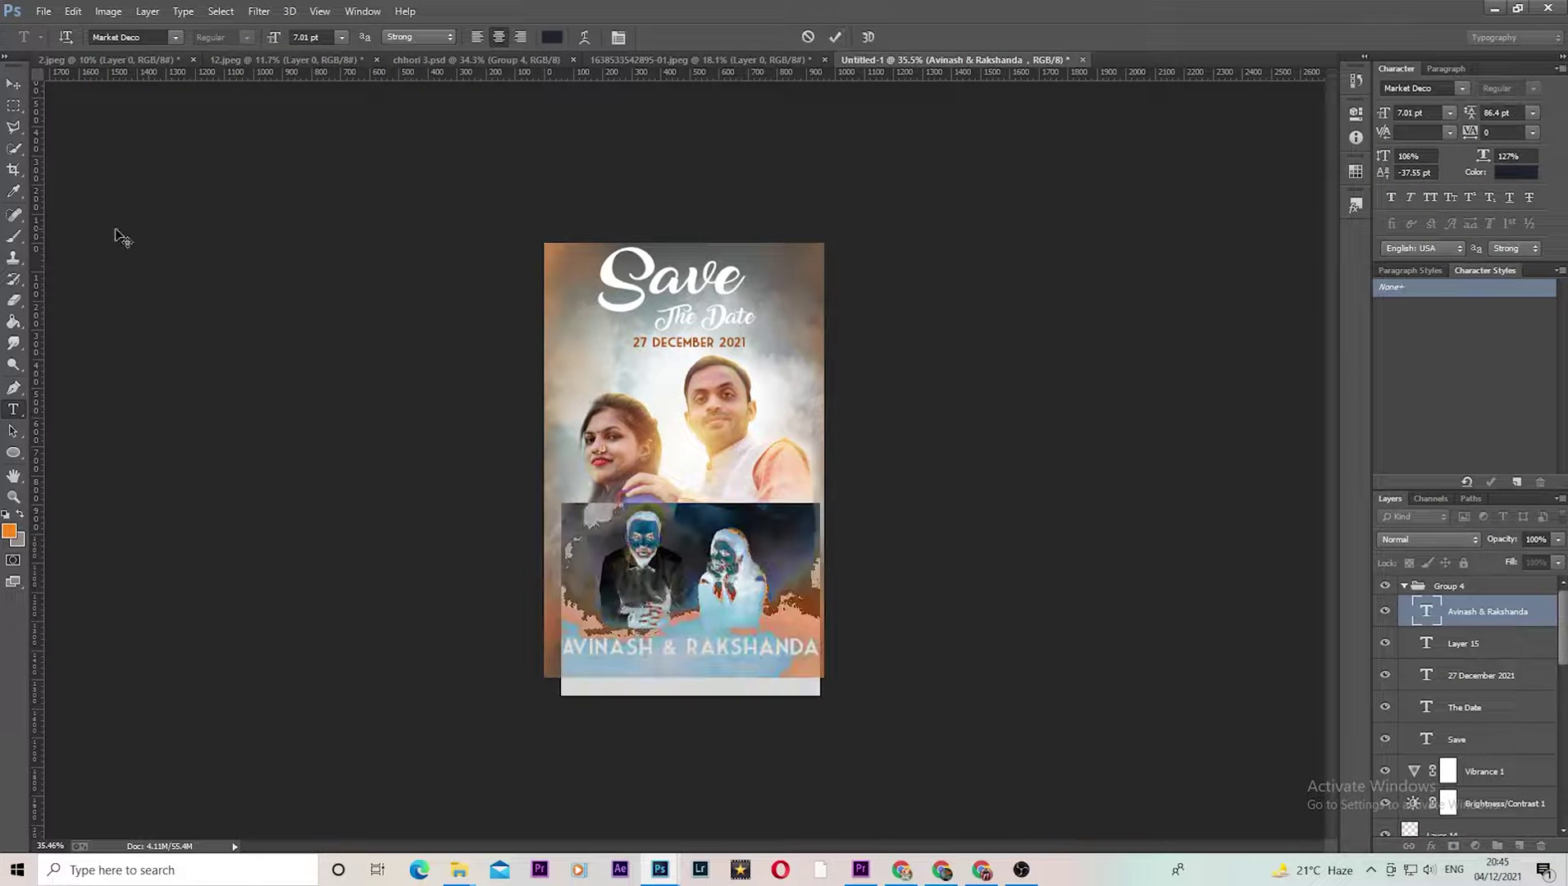
key("ctrl+Return")
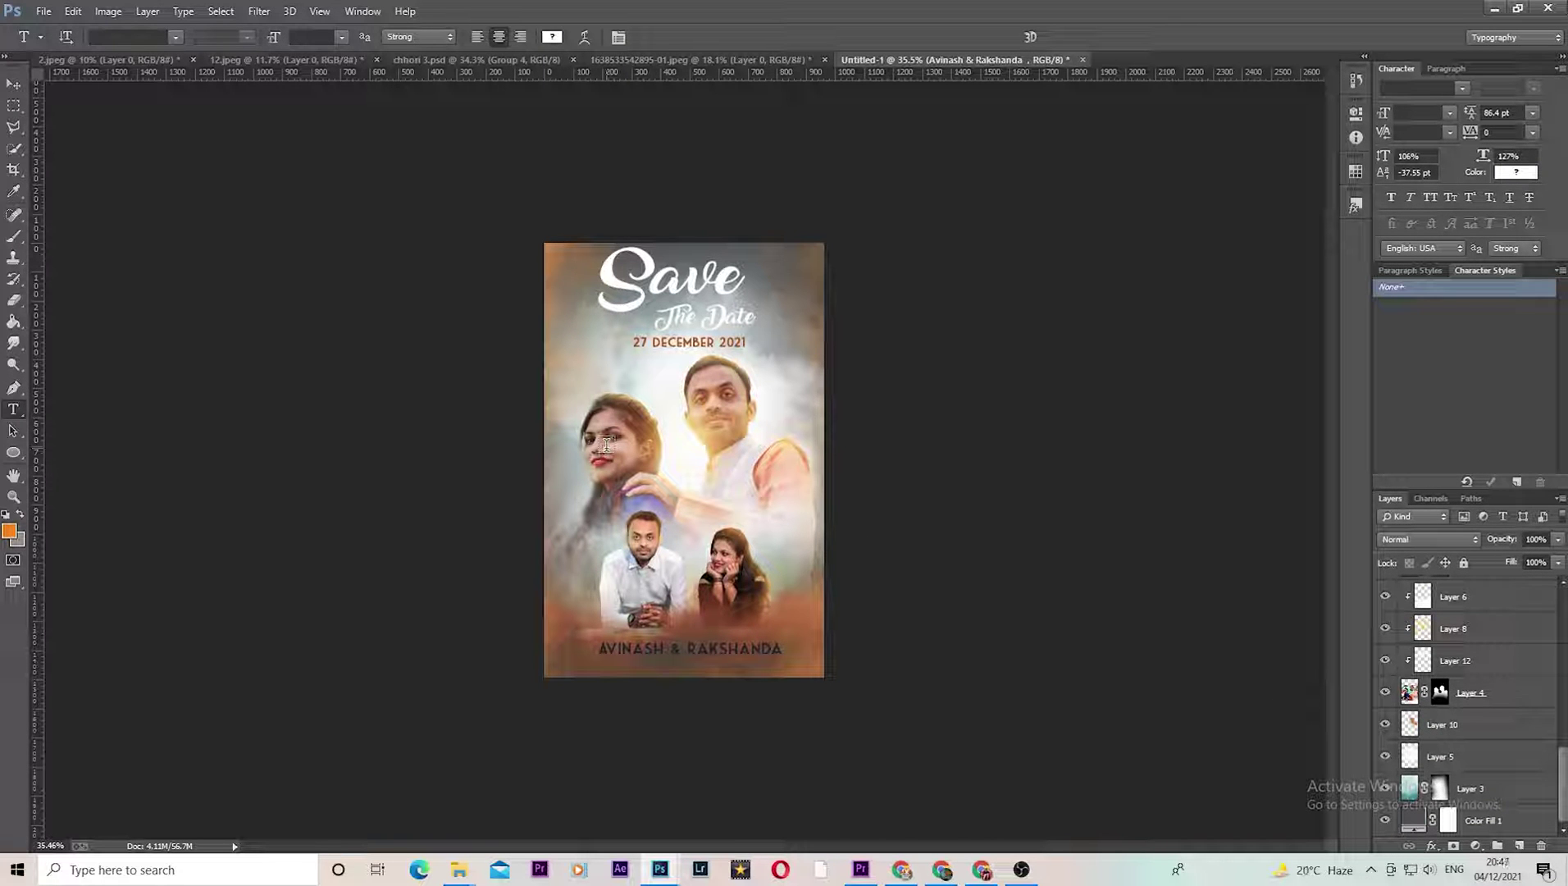
Step: Make the couple's names text at the bottom white and commit it
scroll(384, 423, "up", 5)
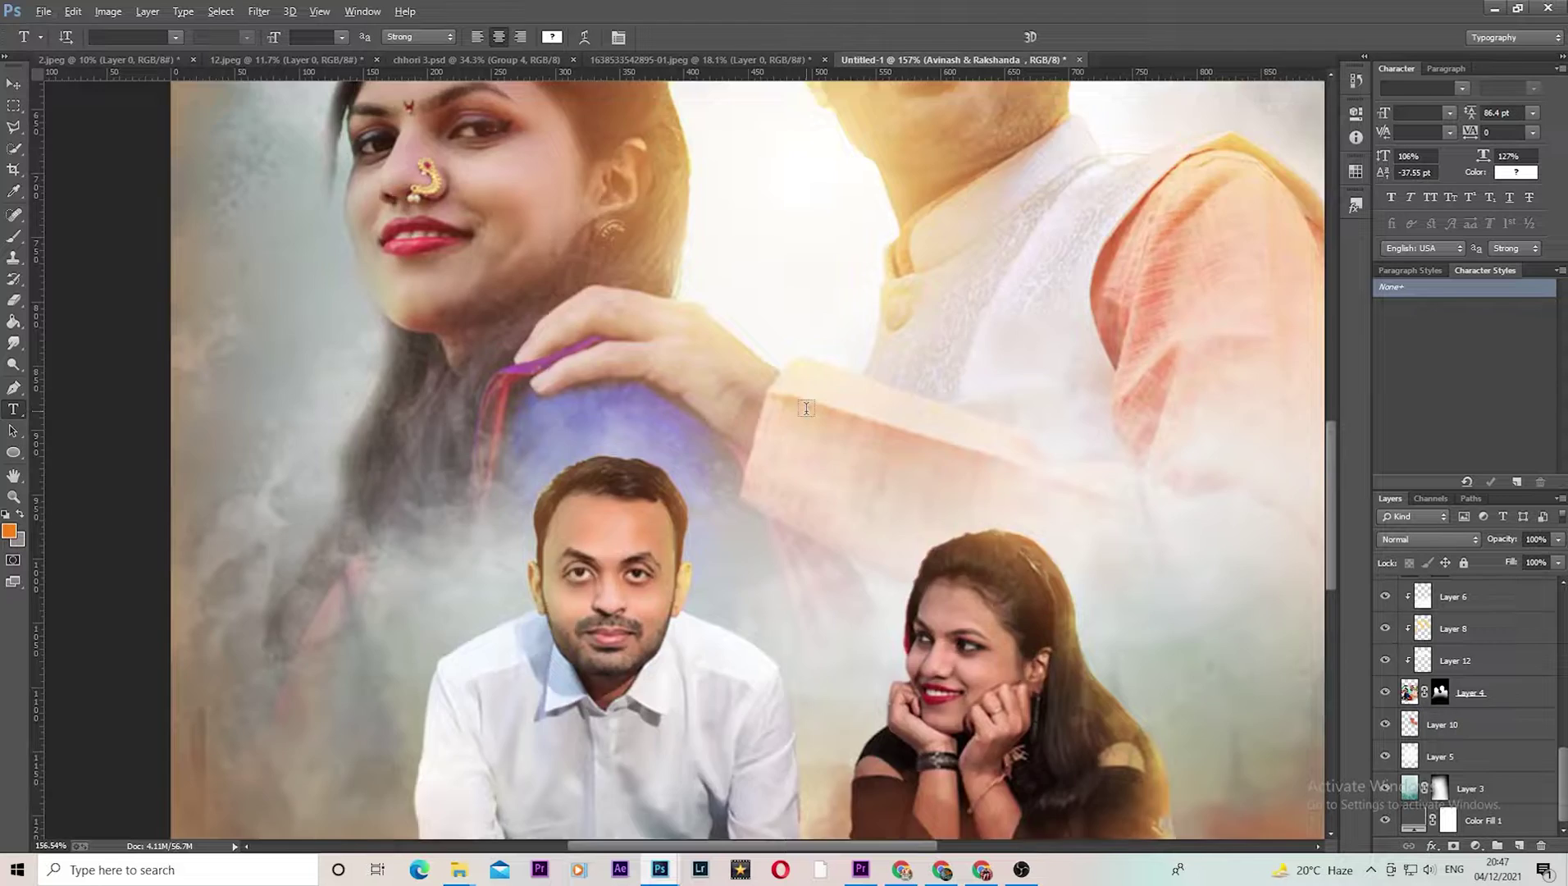
key("ctrl+0")
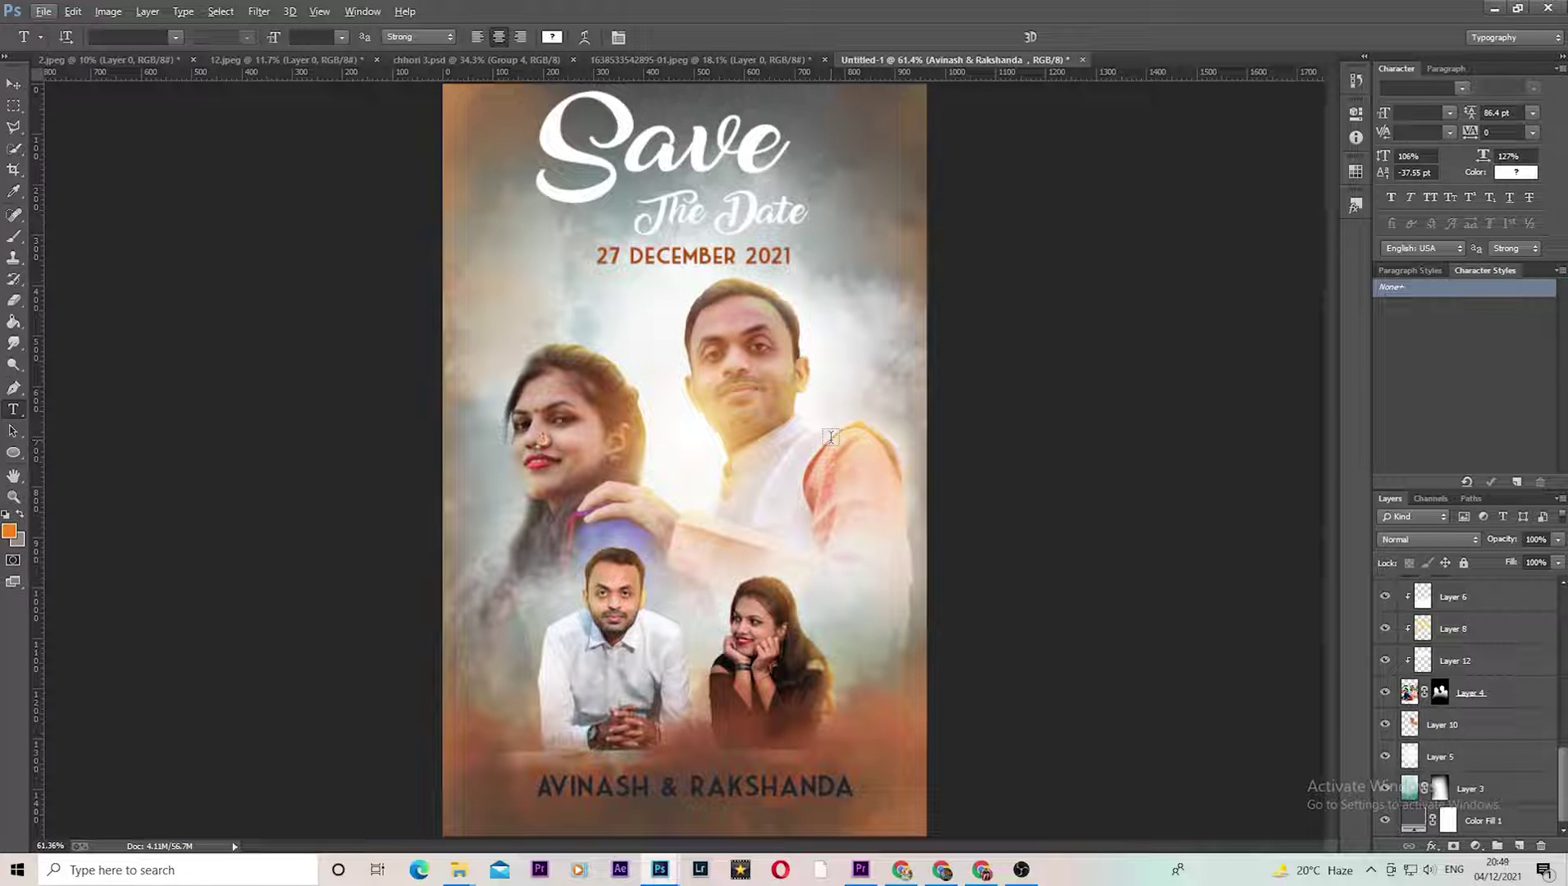
key("ctrl+Return")
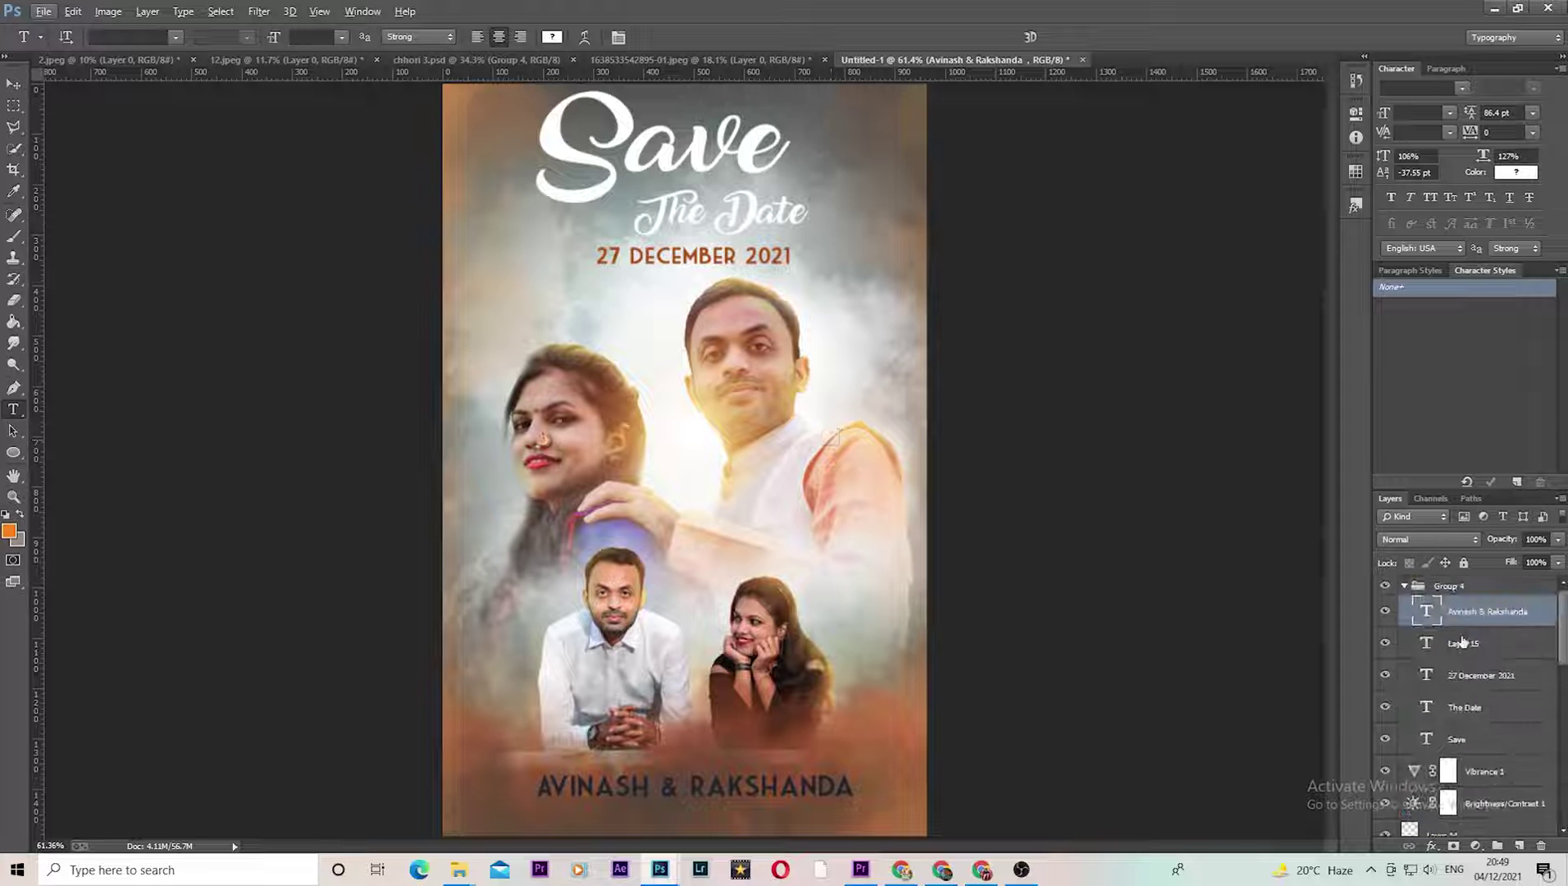
key("v")
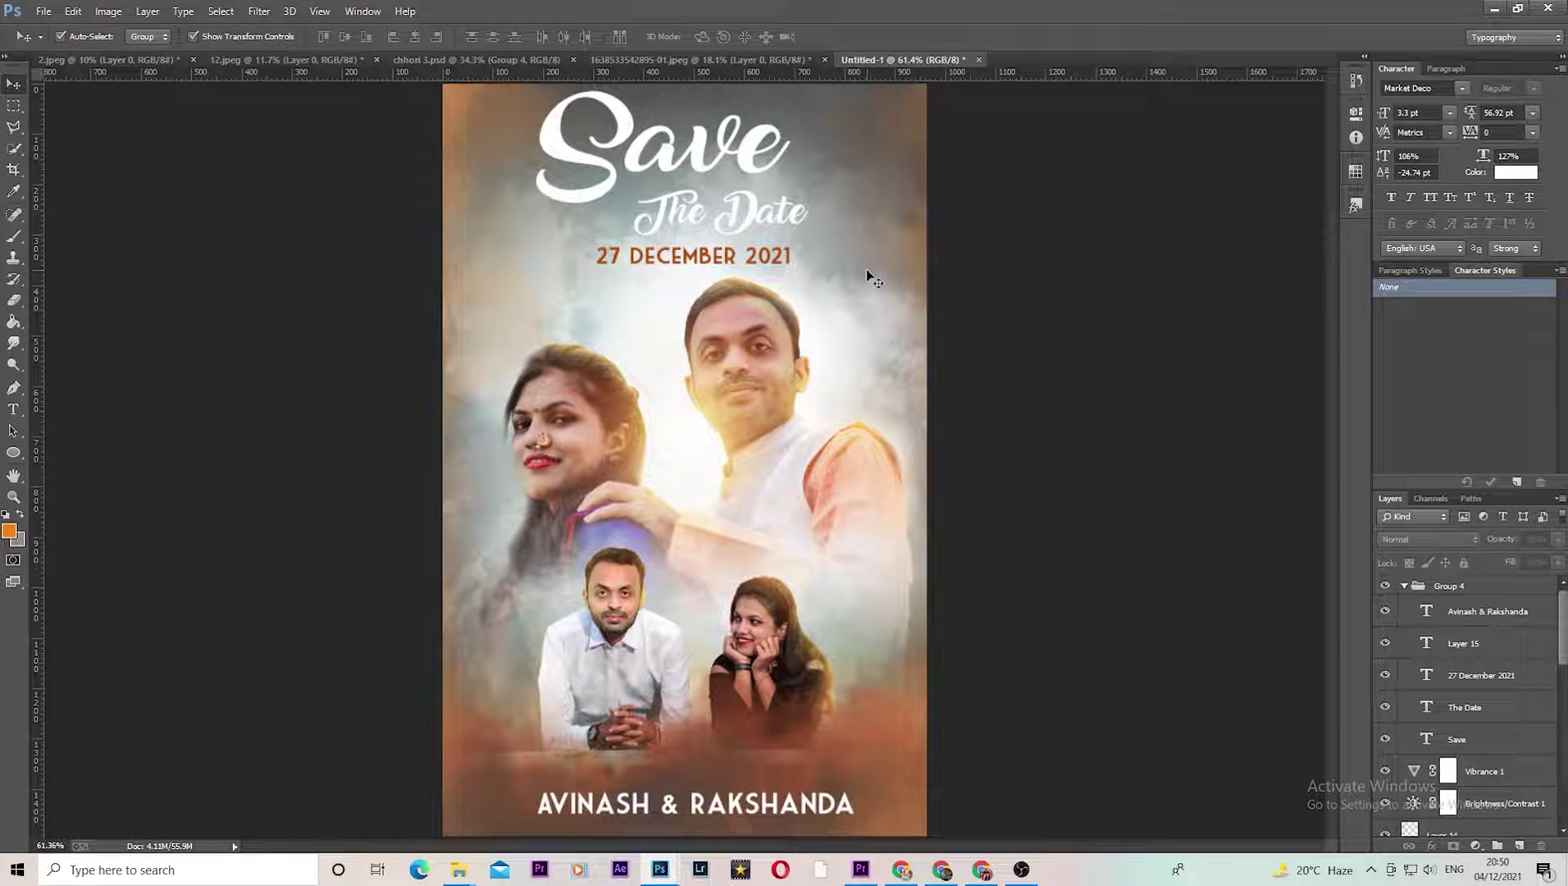
Step: Add a new empty layer and set up the Brush tool with dark teal for painting clouds
scroll(500, 494, "down", 3, "alt")
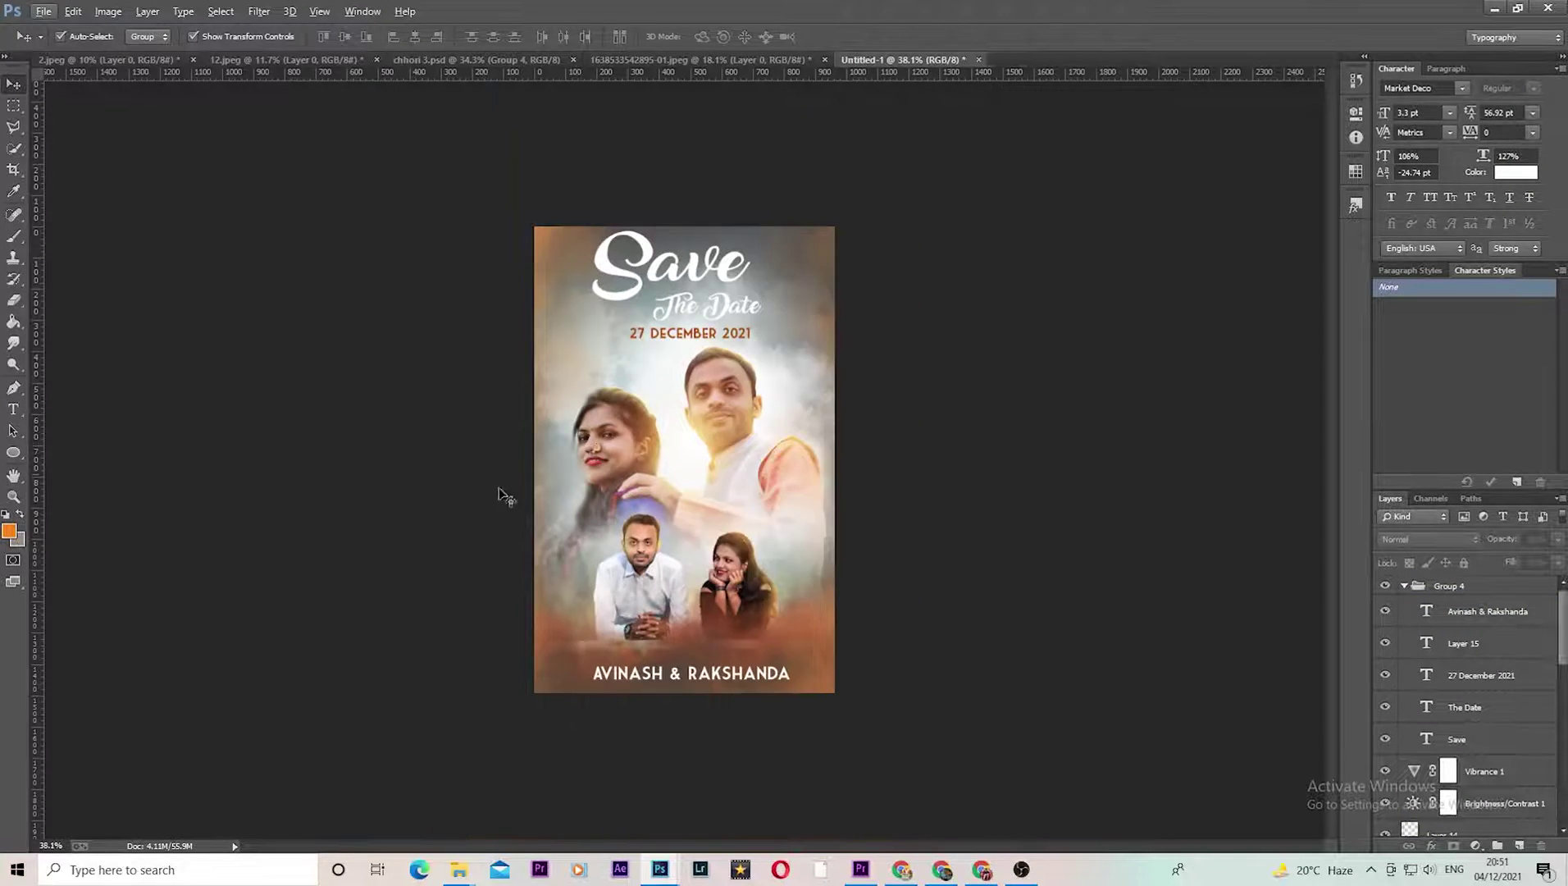
left_click(1442, 773)
left_click(9, 532)
key("Return")
key("b")
left_click(65, 36)
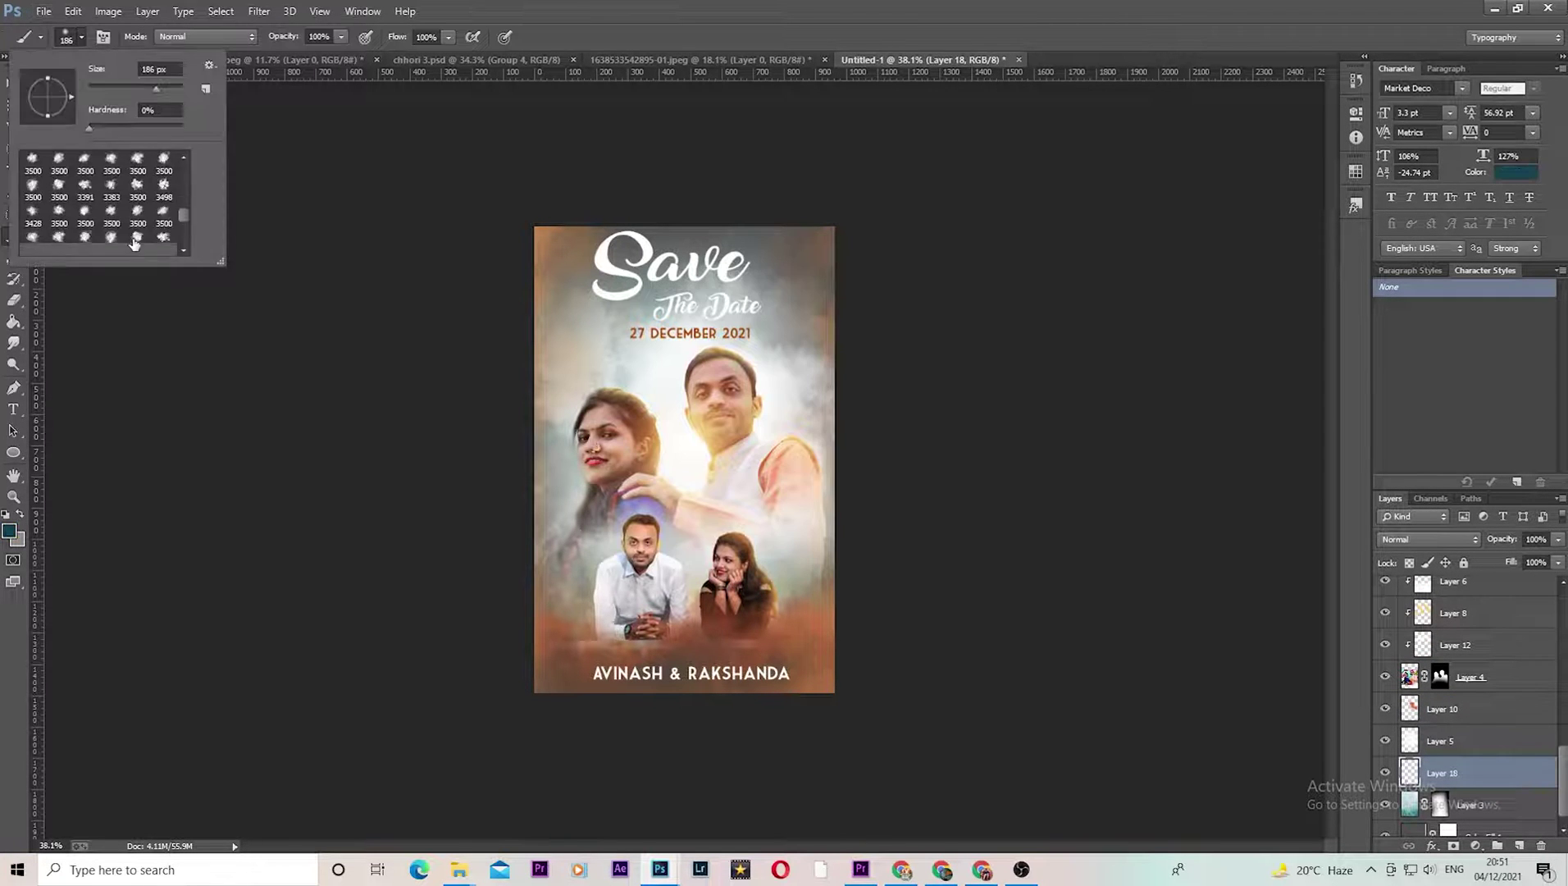